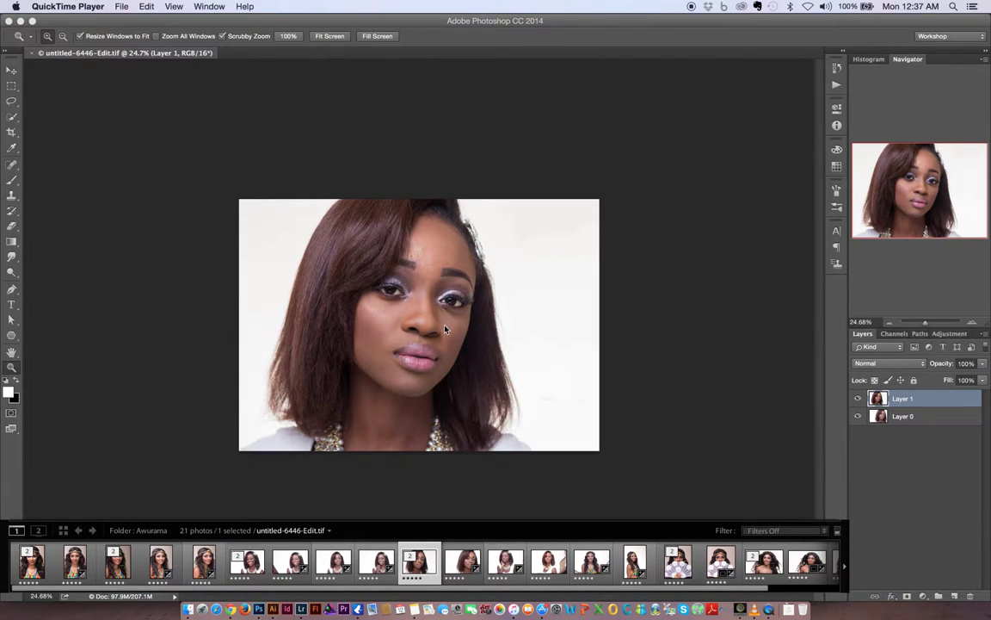
Step: Add a new layer, set the brush to 13 px and sample the pink of the lips as its colour
click(402, 308)
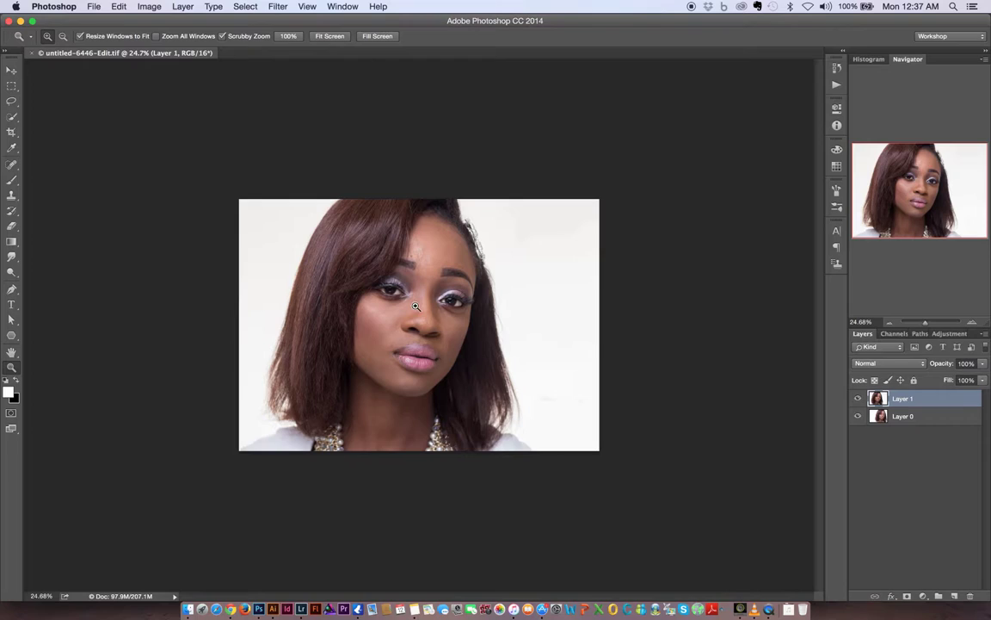
click(432, 309)
mouse_move(431, 310)
mouse_down()
mouse_move(511, 311)
mouse_move(482, 311)
mouse_up()
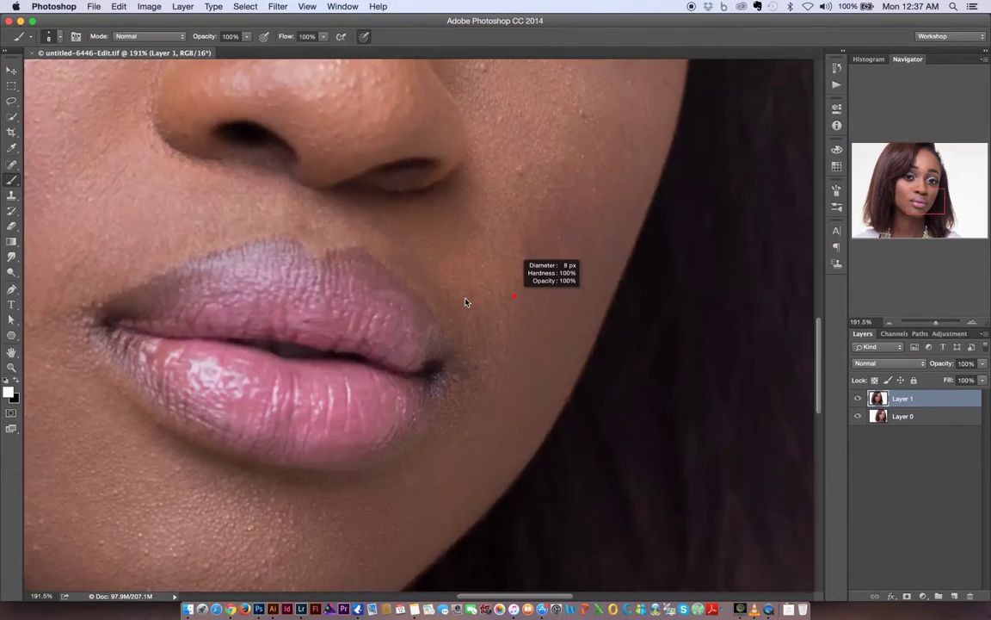
drag(418, 267, 421, 267)
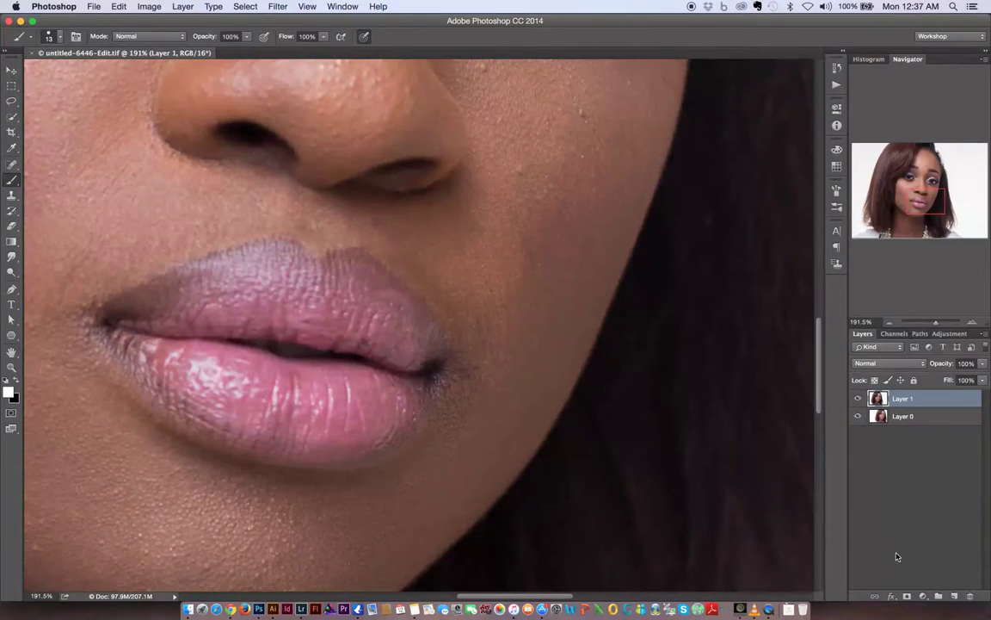
click(954, 595)
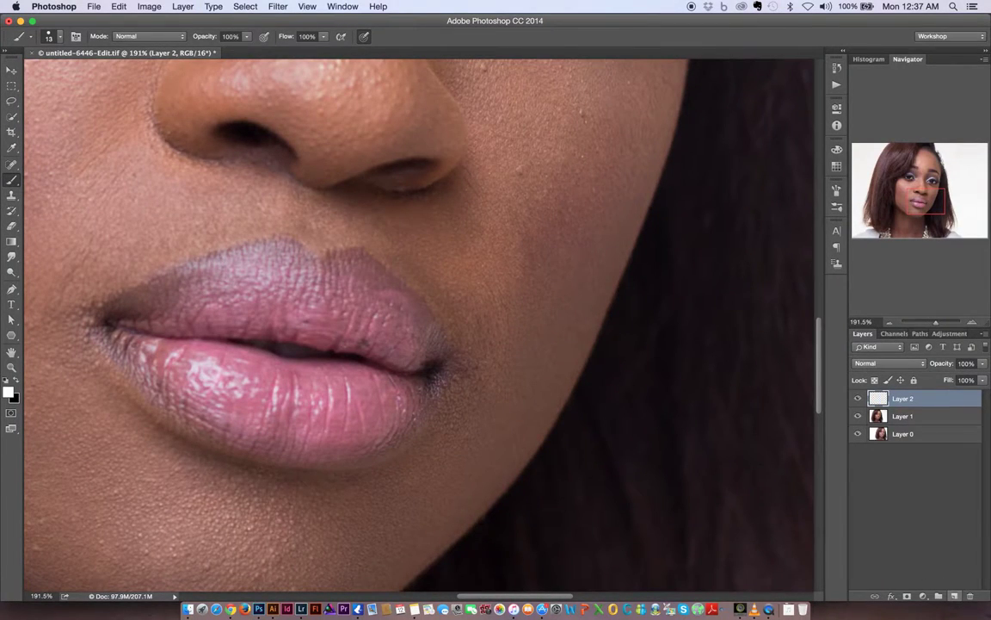
alt+click(330, 290)
Step: Examine the skin tones and texture around the eyes, nose, cheeks and lips up close
drag(524, 256, 455, 354)
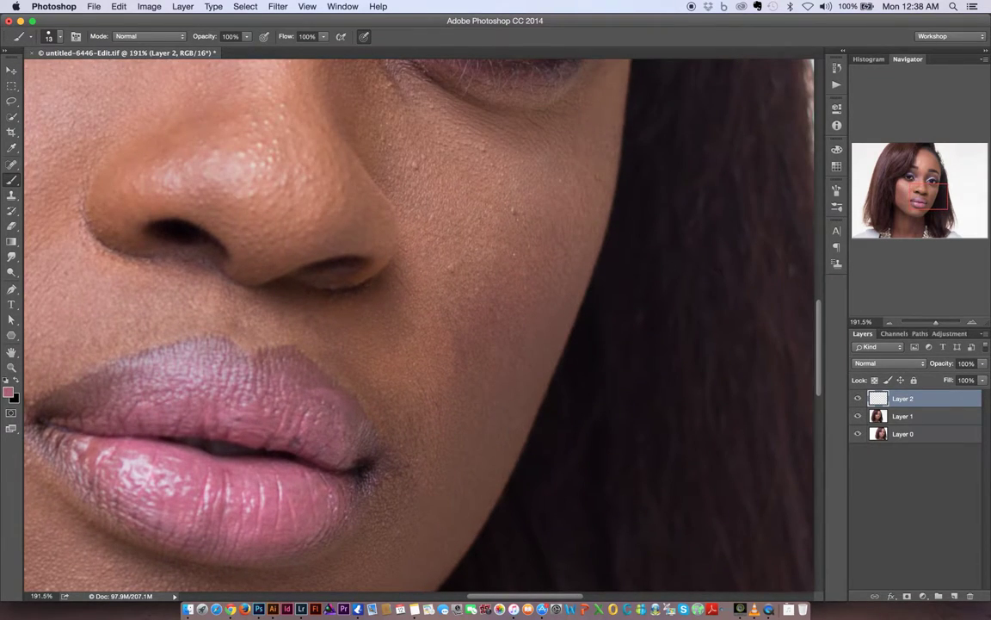
drag(454, 183, 446, 310)
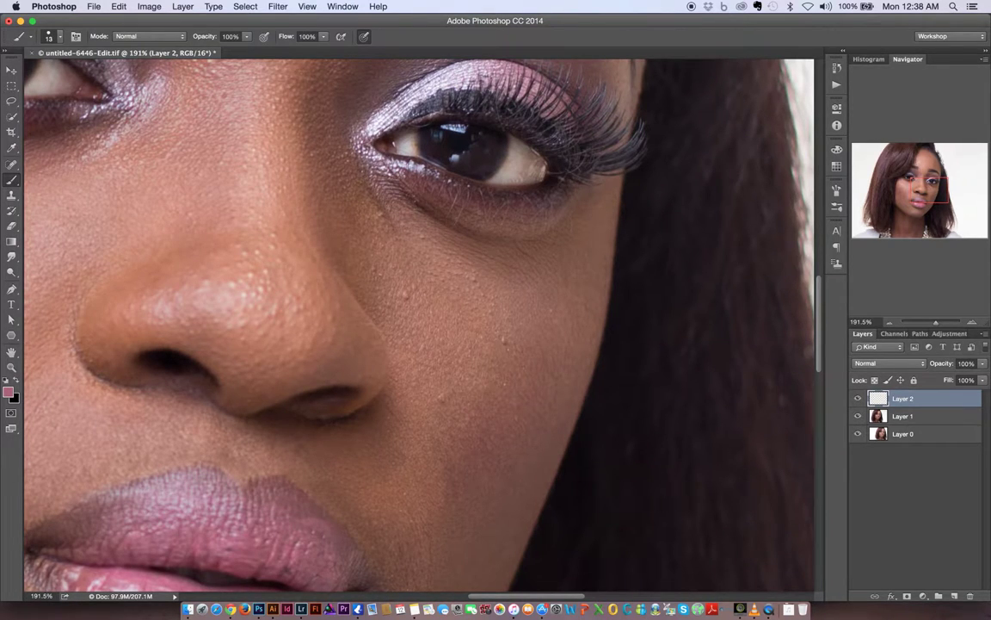
scroll(387, 344, down, 5)
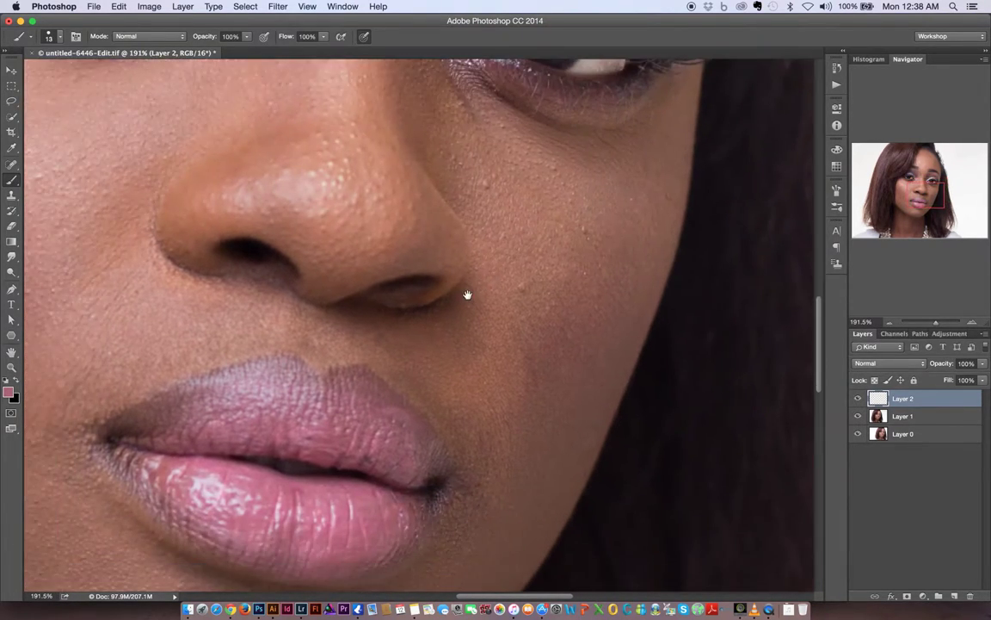
drag(409, 378, 531, 310)
drag(456, 327, 498, 324)
drag(320, 319, 443, 359)
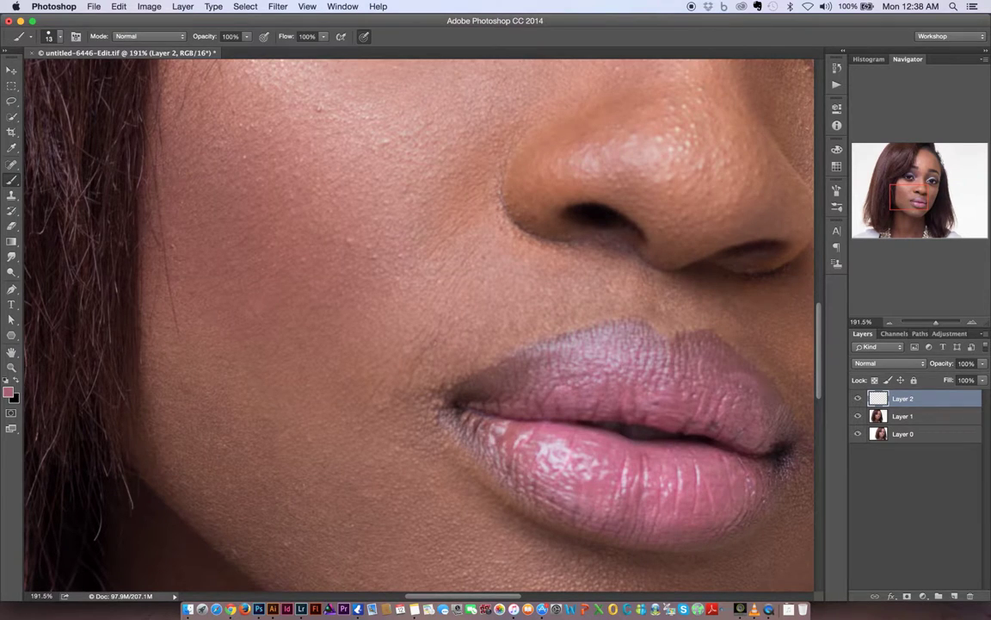
drag(504, 291, 265, 252)
scroll(338, 247, right, 5)
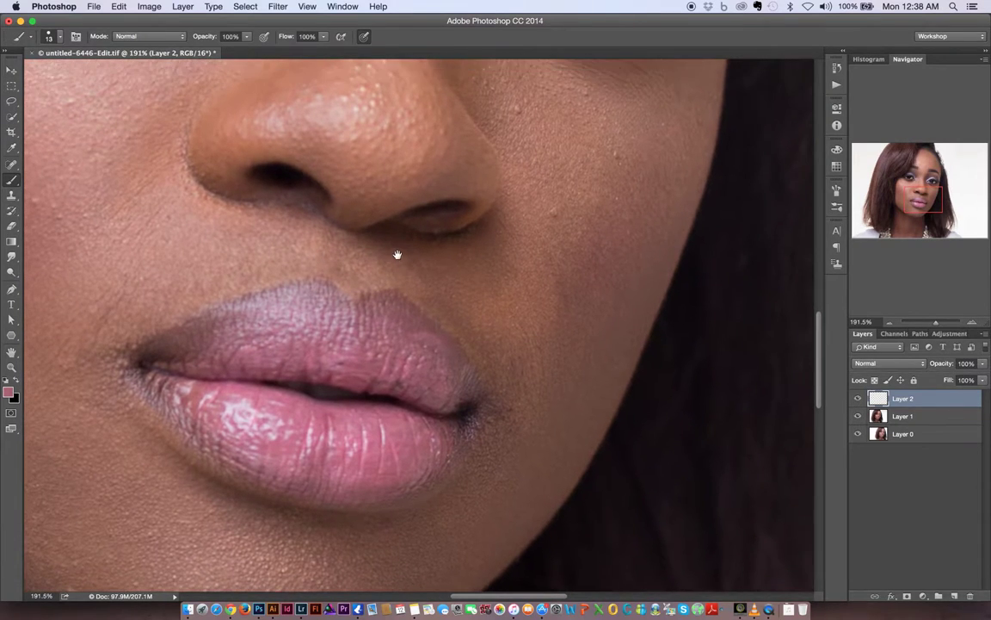
scroll(384, 314, up, 5)
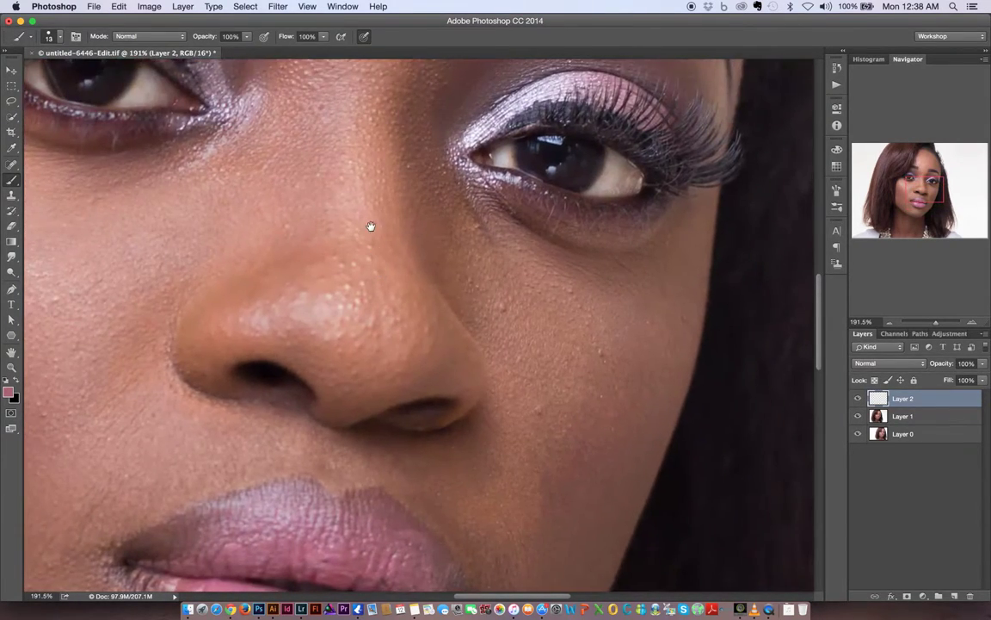
scroll(430, 276, down, 4)
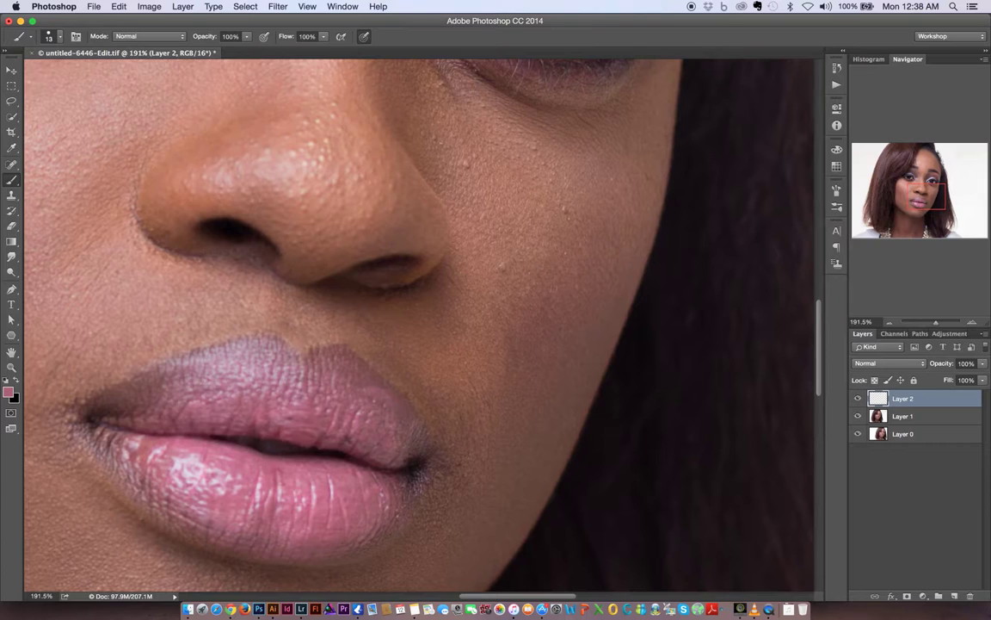
Step: Outline the uneven patch on the cheek beside the nose and the pale half of the upper lip with the brush
mouse_move(532, 215)
mouse_down()
mouse_move(449, 328)
mouse_move(440, 377)
mouse_move(459, 458)
mouse_move(539, 392)
mouse_move(616, 216)
mouse_up()
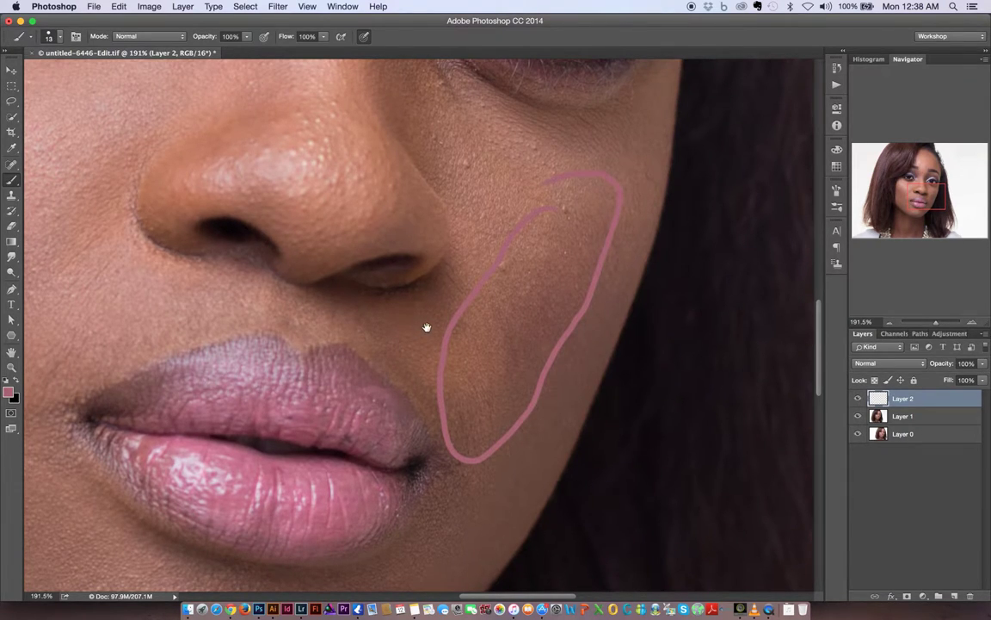
scroll(427, 327, down, 5)
scroll(427, 327, left, 2)
mouse_move(325, 253)
mouse_down()
mouse_move(207, 277)
mouse_move(155, 312)
mouse_move(195, 334)
mouse_move(284, 336)
mouse_move(325, 256)
mouse_up()
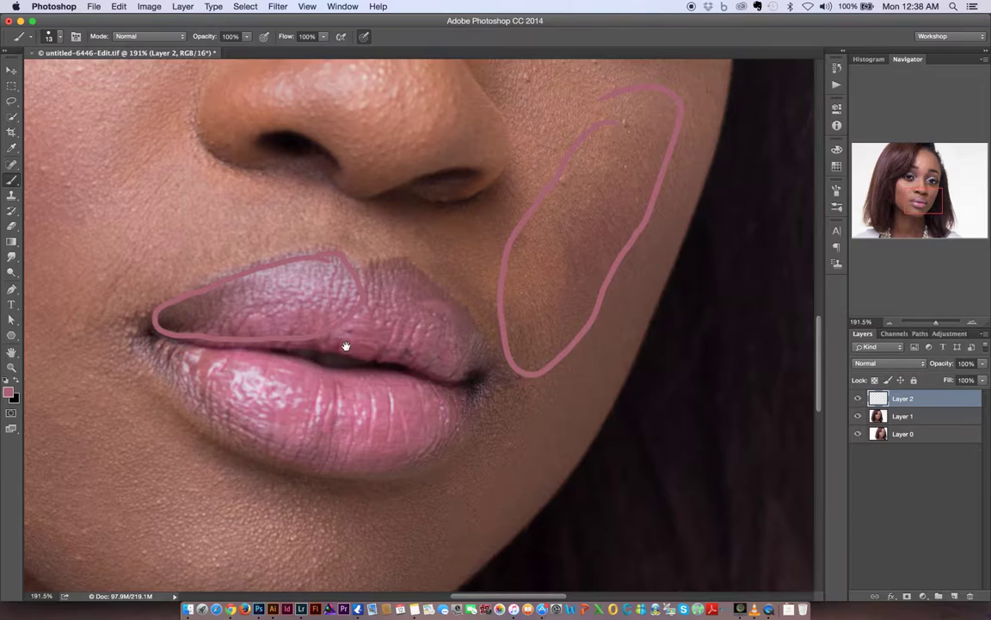
Step: Brush a line down the forehead and circle the bright patch and the small blemish above the hair-side eyebrow
scroll(348, 348, down, 5)
scroll(348, 348, left, 7)
scroll(439, 296, down, 10)
scroll(439, 296, left, 3)
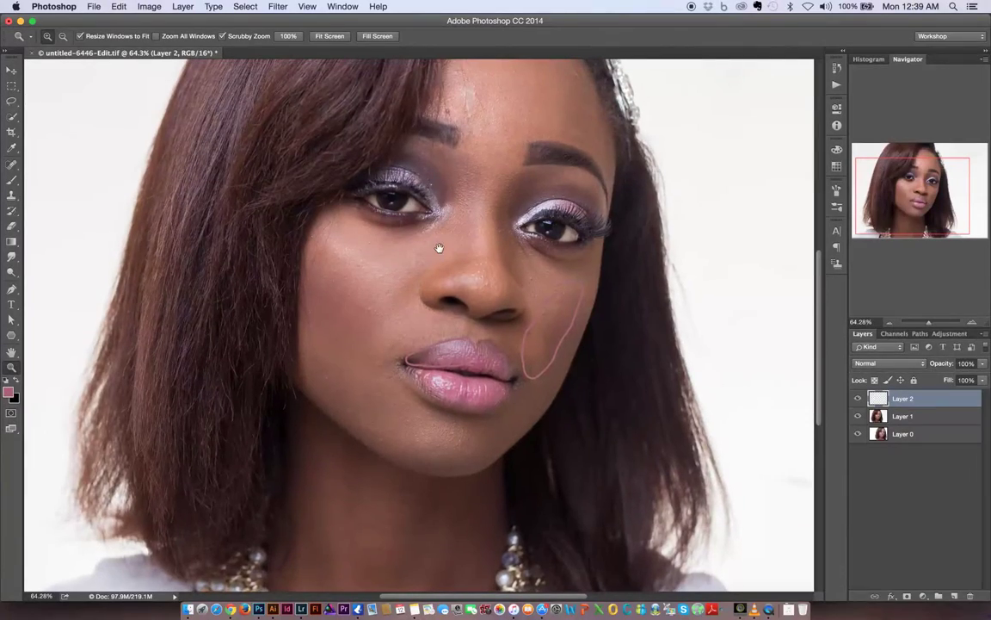
drag(438, 248, 416, 333)
mouse_move(456, 172)
mouse_down()
mouse_move(506, 171)
mouse_move(405, 227)
mouse_move(389, 215)
mouse_up()
key(b)
drag(422, 77, 432, 282)
mouse_move(448, 152)
mouse_down()
mouse_move(426, 200)
mouse_move(463, 168)
mouse_up()
drag(547, 266, 393, 349)
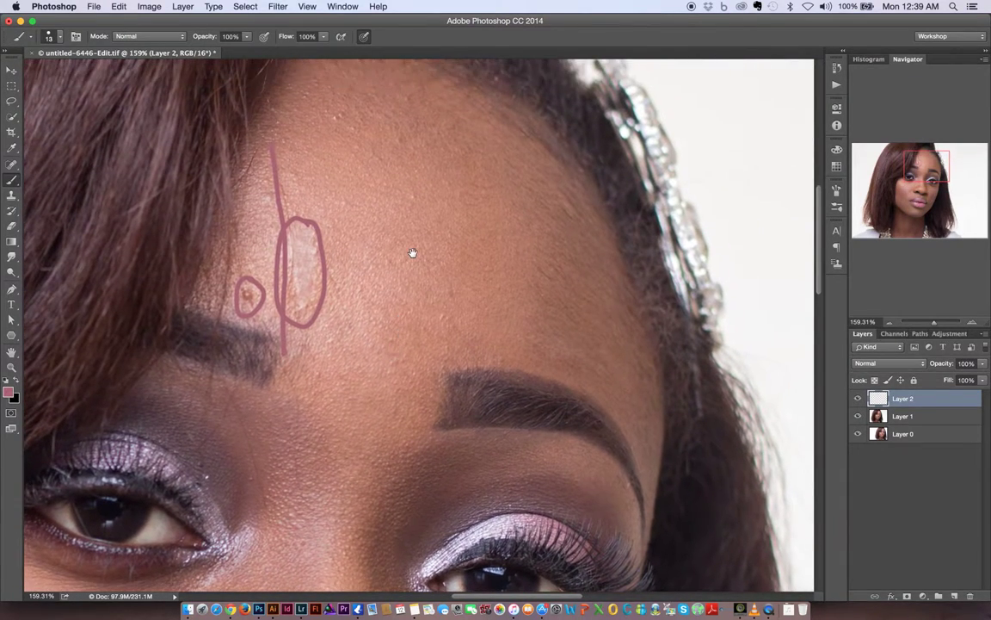
Step: Outline the darker skin along the hairline beside the hair clip and the neighbouring patch at the top of the forehead
mouse_move(437, 78)
mouse_down()
mouse_move(415, 125)
mouse_move(510, 213)
mouse_up()
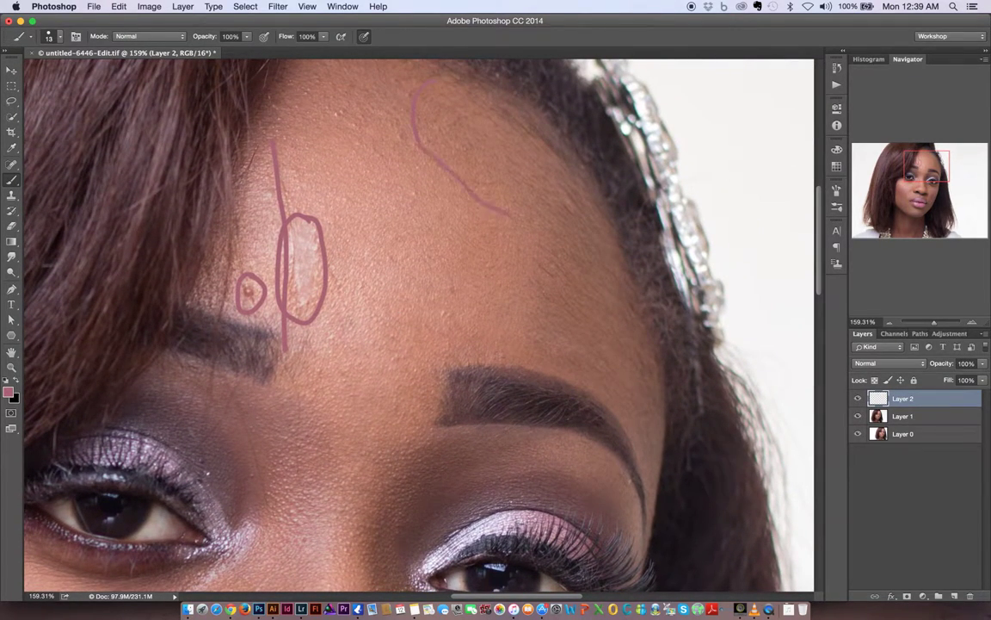
mouse_move(538, 355)
mouse_down()
mouse_move(621, 419)
mouse_move(639, 287)
mouse_move(568, 130)
mouse_move(469, 76)
mouse_up()
mouse_move(432, 282)
mouse_down()
mouse_move(451, 347)
mouse_move(431, 294)
mouse_move(439, 291)
mouse_up()
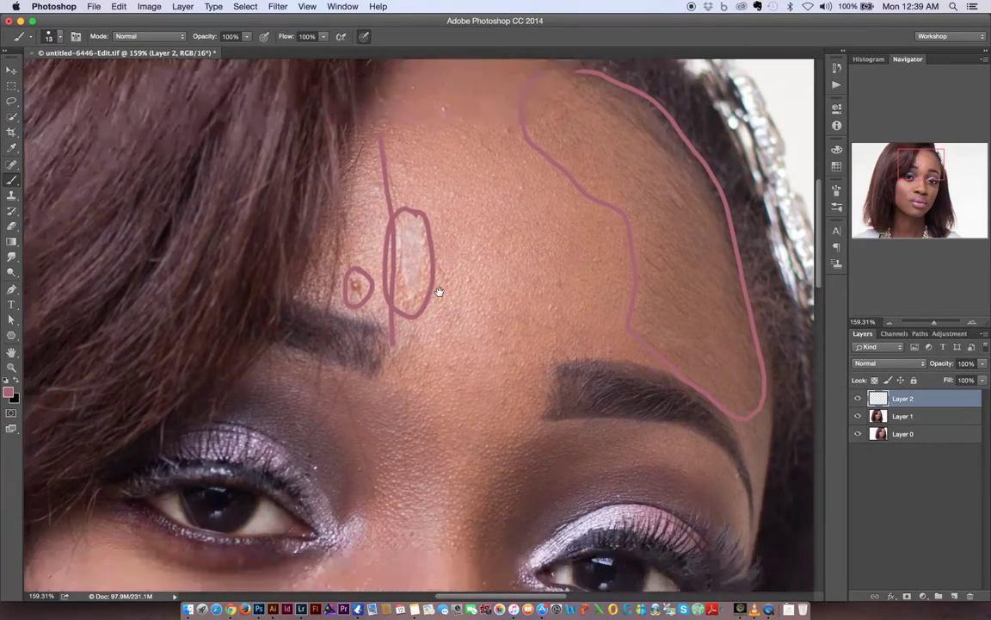
scroll(438, 291, up, 4)
drag(390, 189, 438, 144)
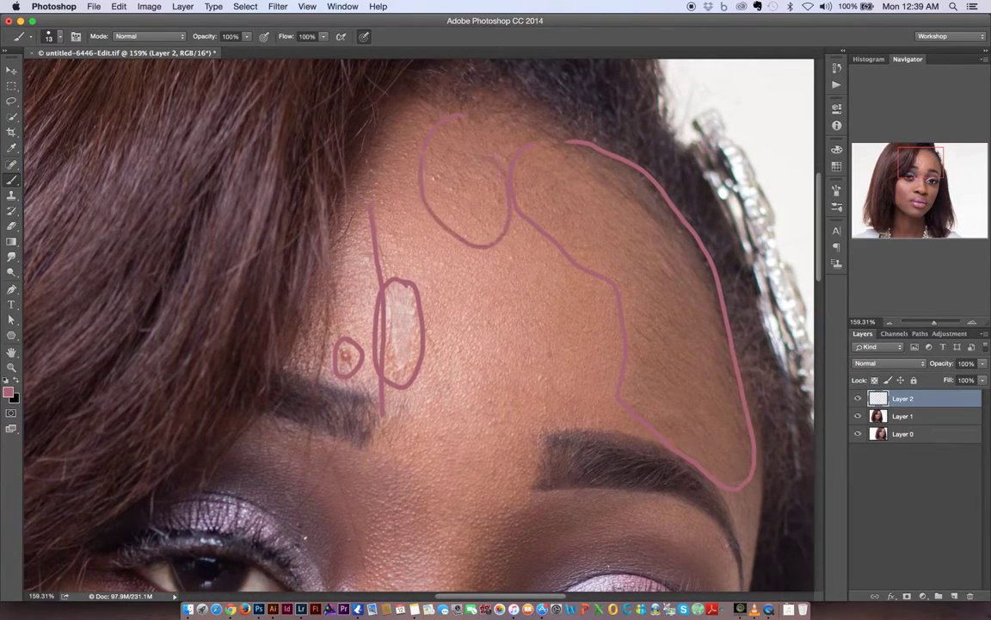
Step: Mark the edge of the shadow between the hair-side eye and the nose bridge with brush strokes
scroll(436, 347, down, 12)
scroll(431, 293, down, 6)
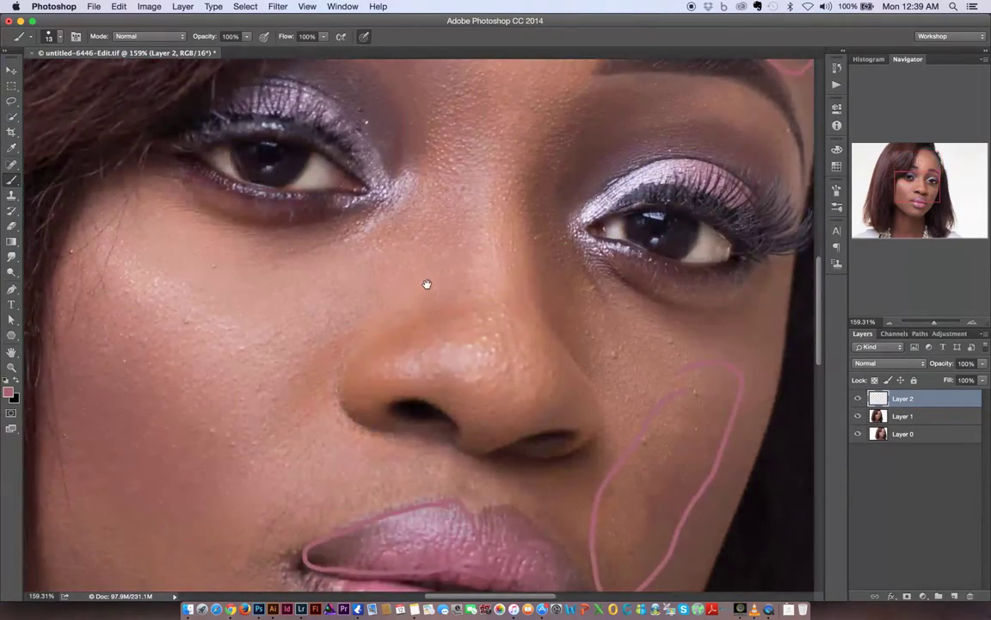
scroll(421, 299, up, 4)
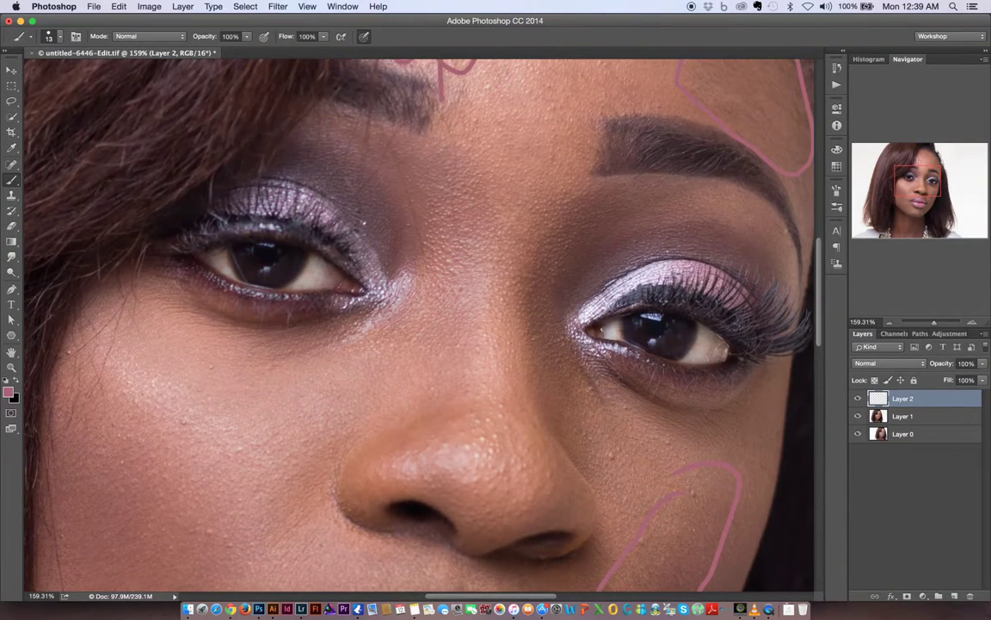
drag(387, 133, 411, 256)
drag(428, 101, 440, 149)
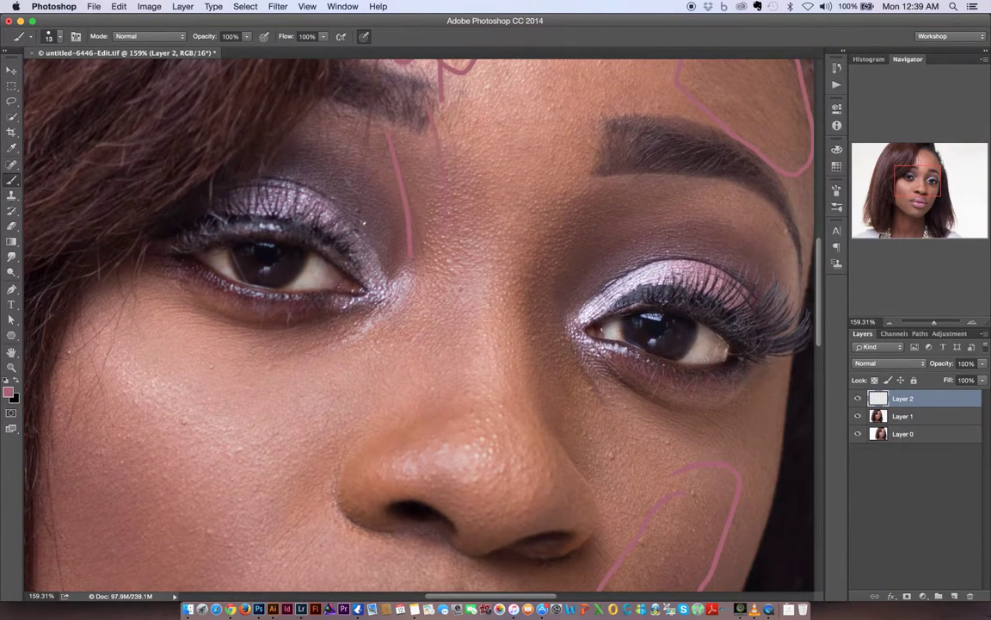
Step: Examine the chin, cheeks, eyes and forehead up close and the marked portrait as a whole
scroll(283, 347, down, 5)
scroll(283, 348, left, 4)
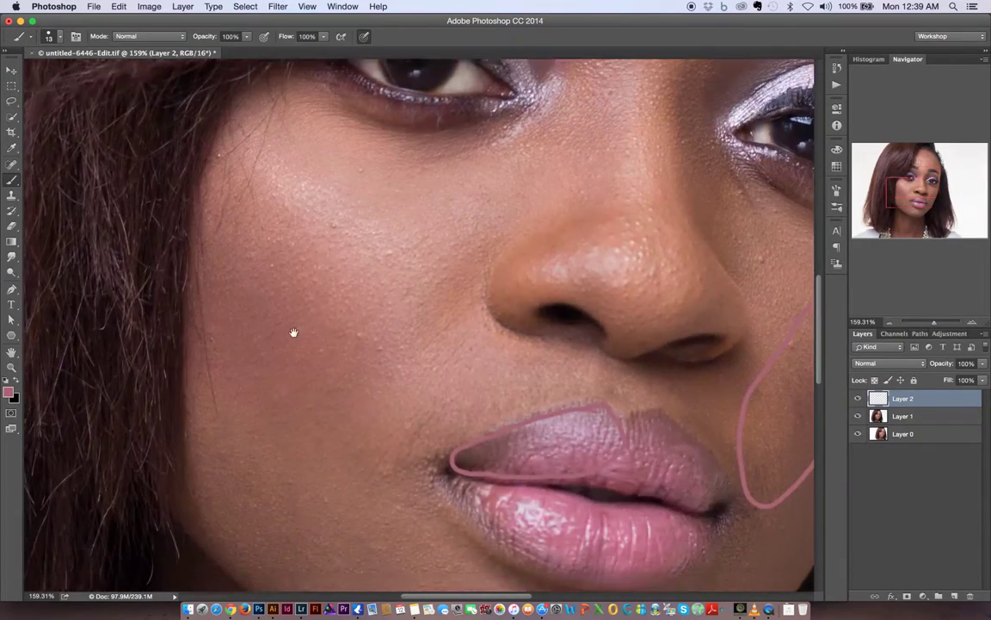
scroll(318, 274, down, 10)
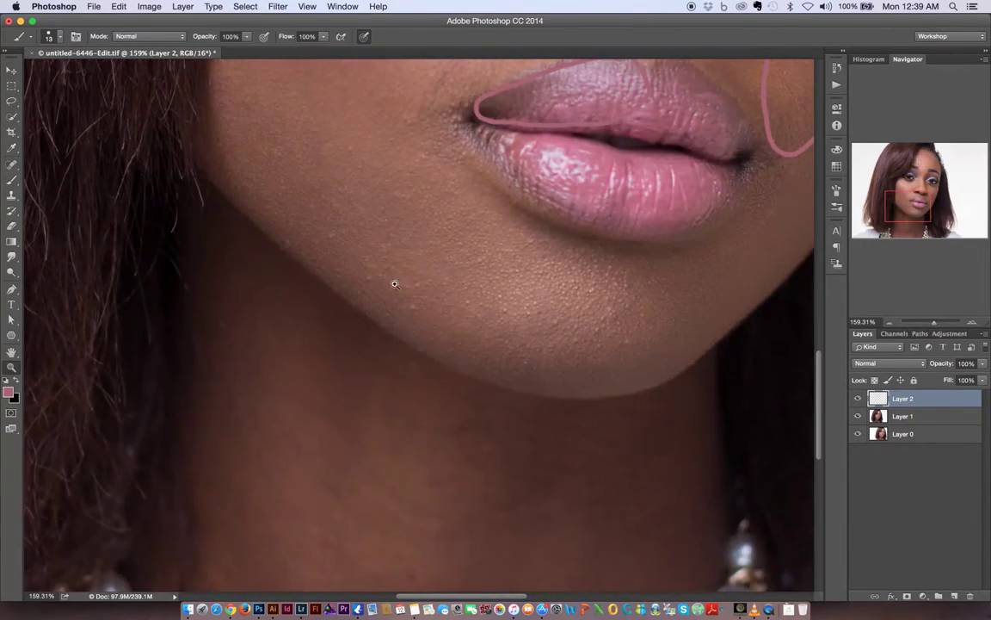
key(z)
drag(410, 262, 365, 252)
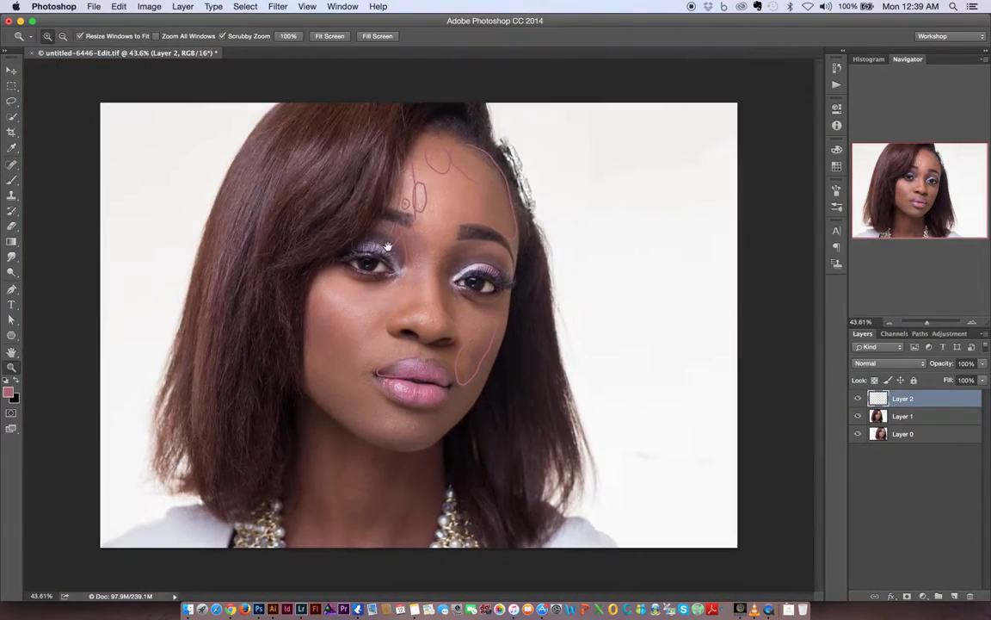
drag(370, 178, 474, 196)
drag(430, 273, 389, 303)
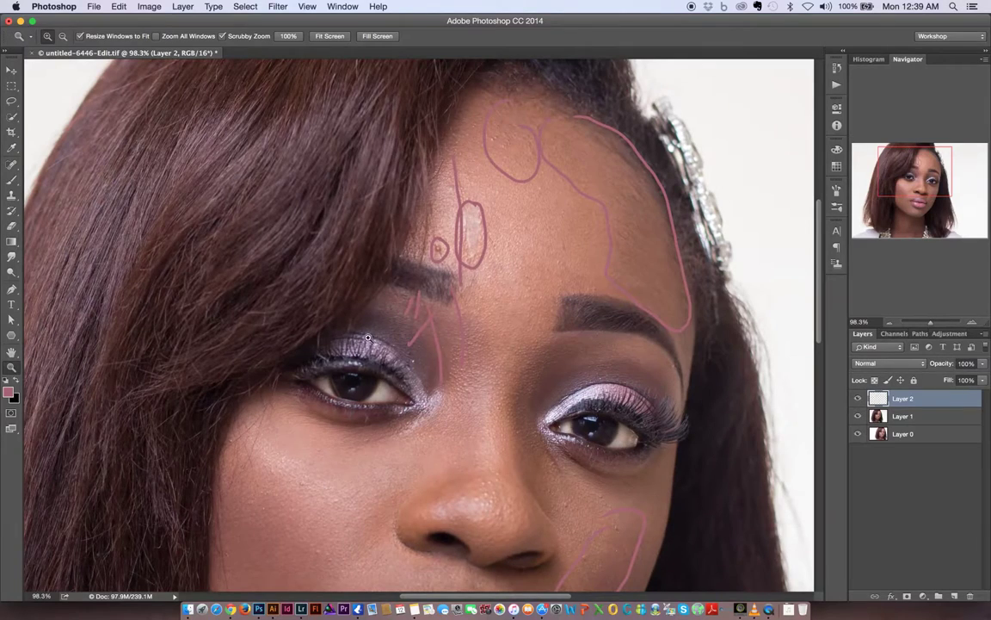
drag(348, 415, 374, 279)
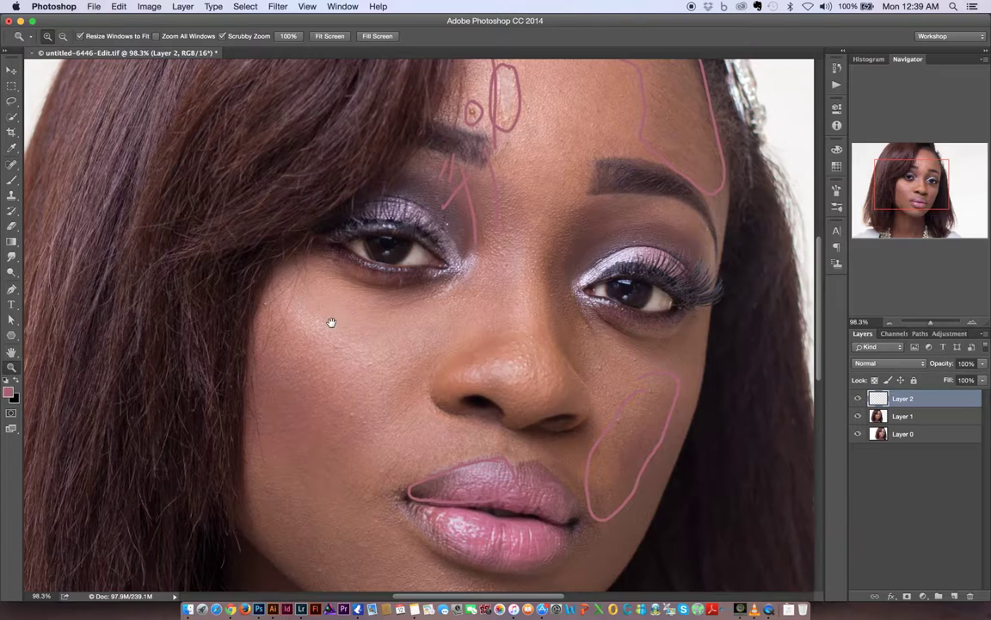
drag(332, 325, 398, 221)
mouse_move(364, 317)
mouse_down()
mouse_move(361, 201)
mouse_move(352, 321)
mouse_up()
drag(369, 267, 342, 341)
drag(408, 265, 376, 261)
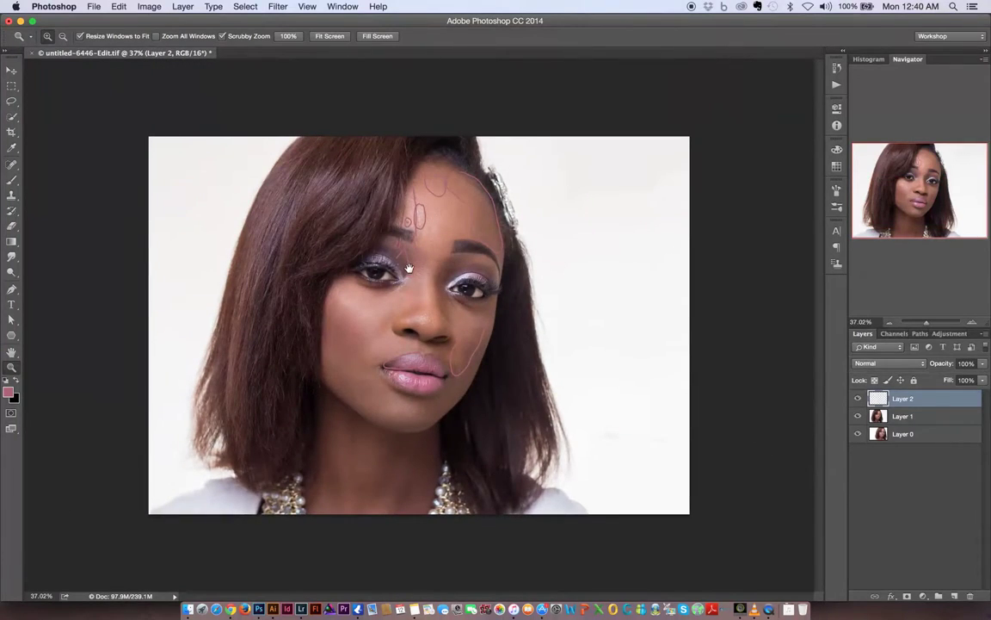
scroll(402, 291, up, 2)
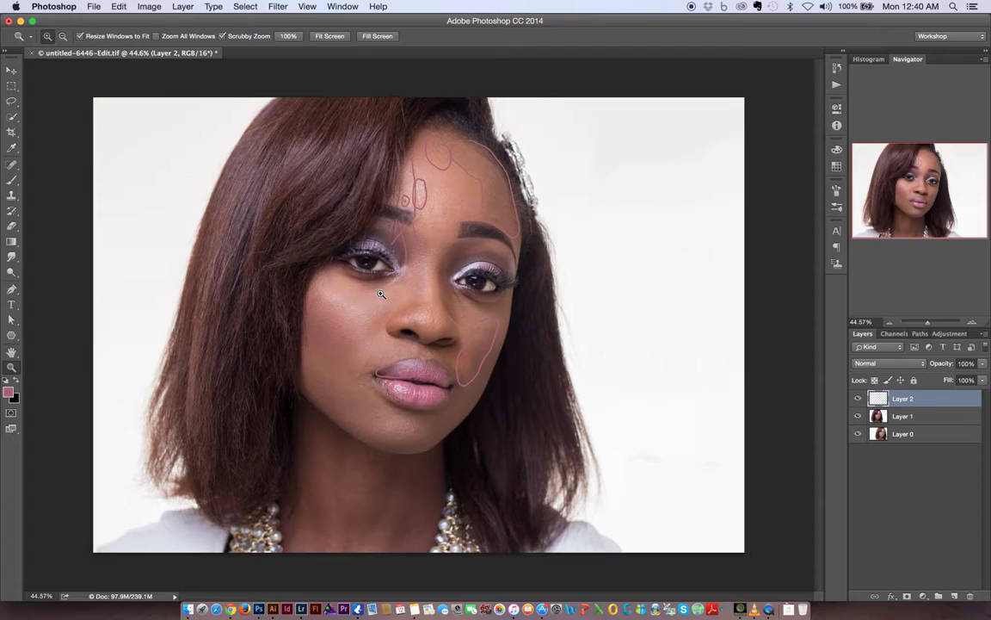
Step: Hide the annotation layer, Layer 2, and delete it
click(857, 399)
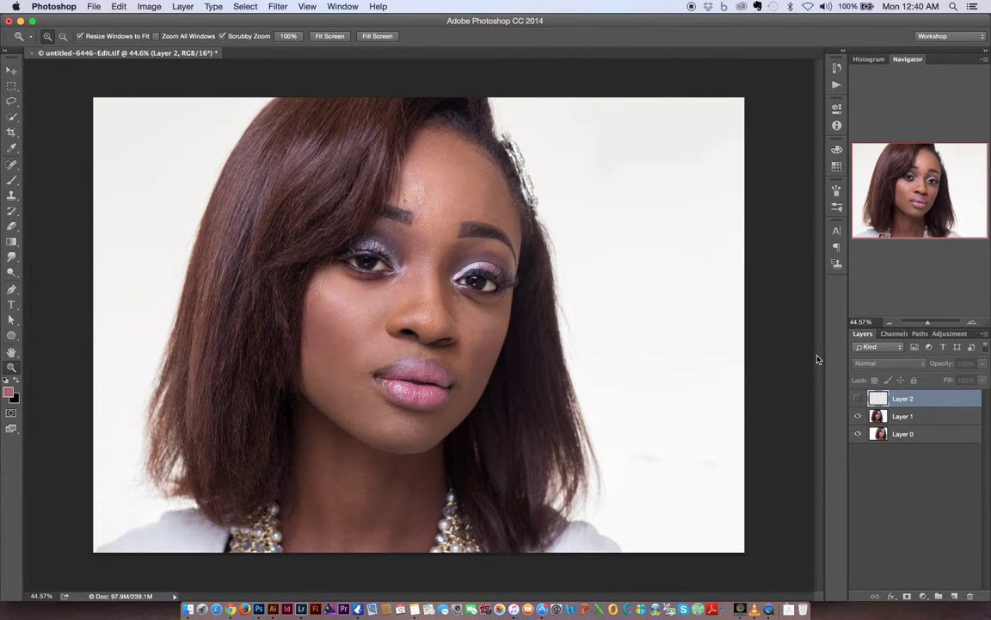
key(BackSpace)
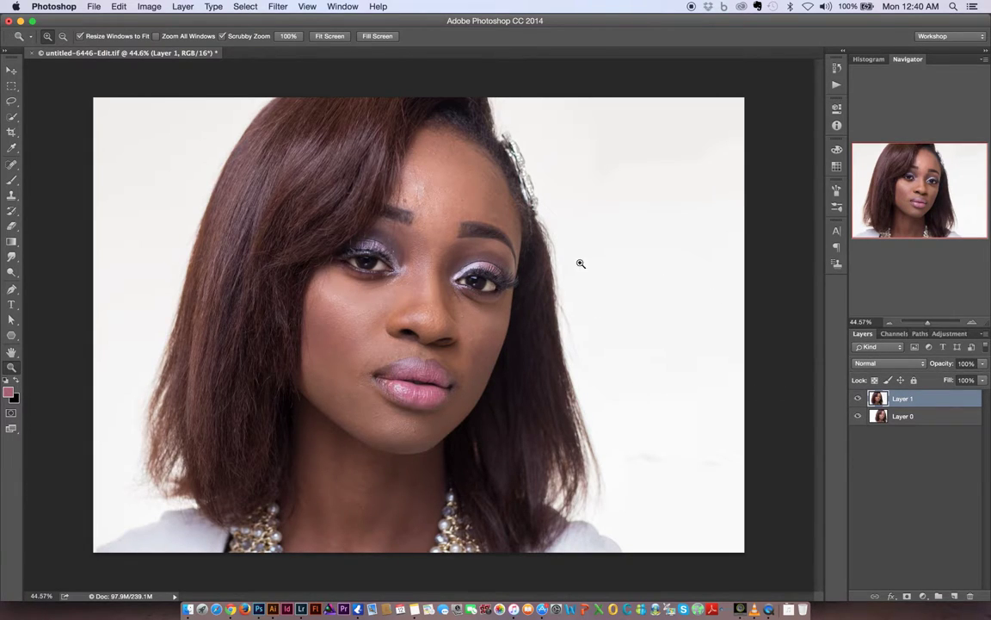
Step: Compare the portrait with Layer 1 hidden and shown, and delete Layer 0
drag(417, 167, 447, 184)
drag(430, 326, 411, 303)
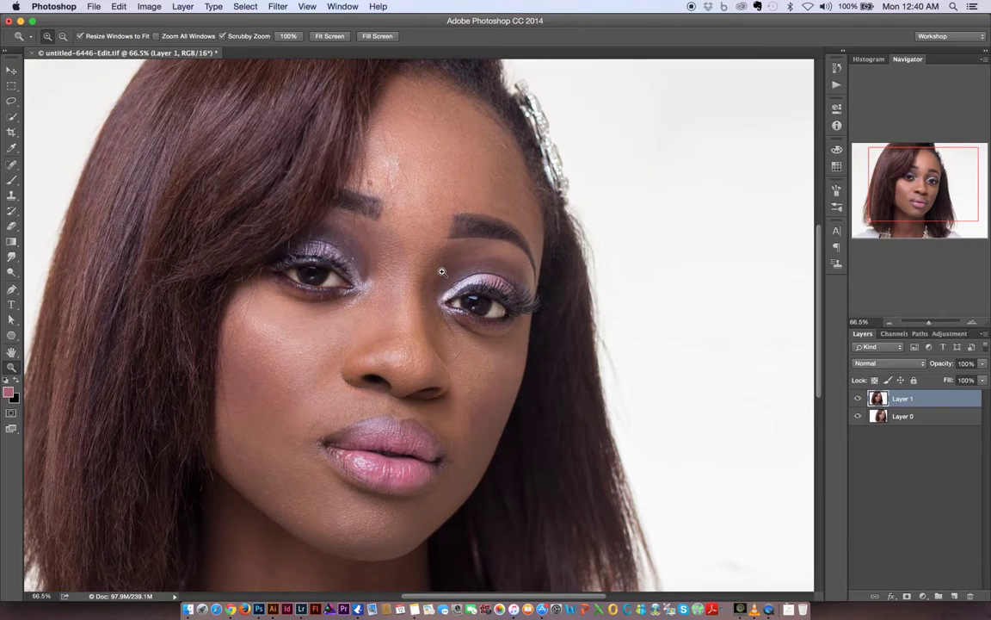
drag(614, 334, 591, 328)
click(857, 398)
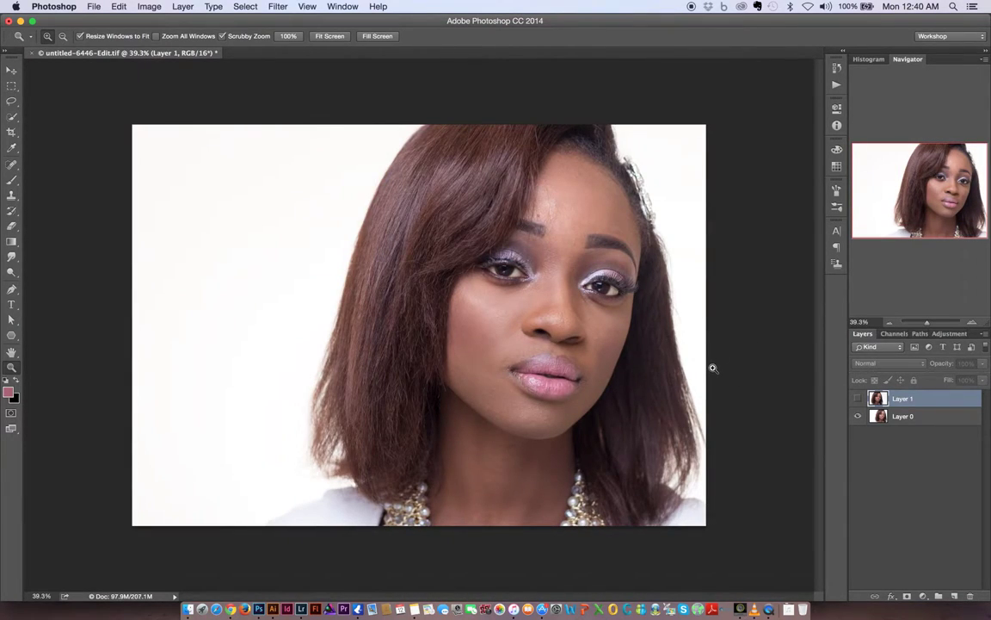
click(857, 399)
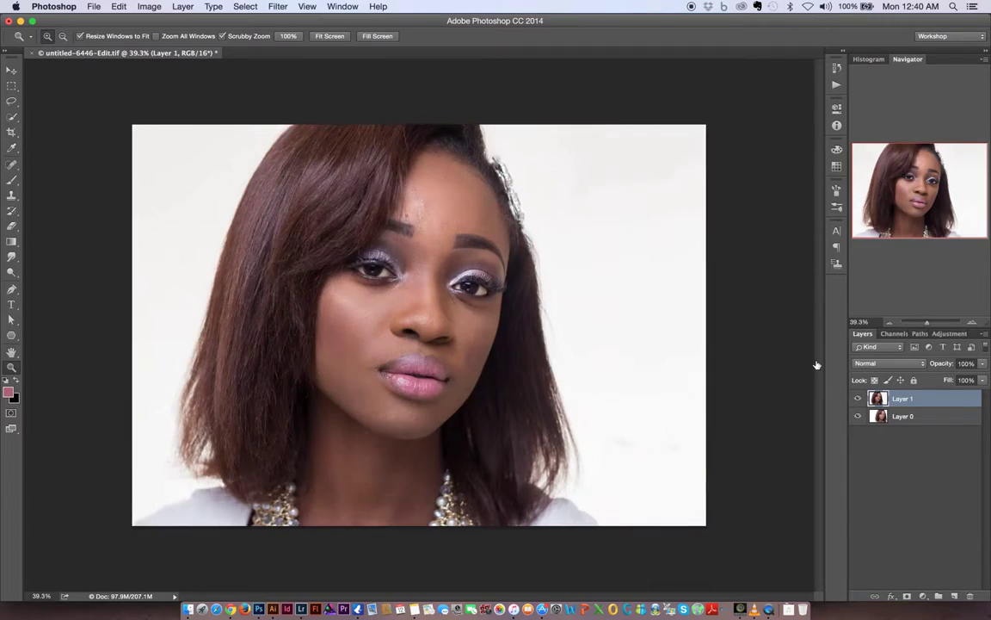
click(900, 417)
key(Delete)
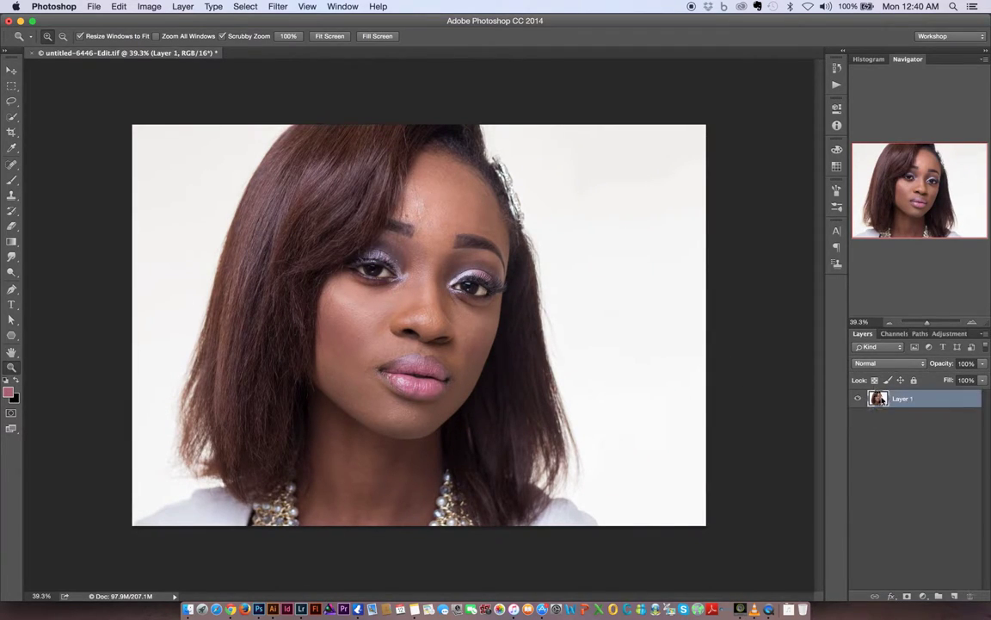
Step: Rename Layer 1 as BG and duplicate it twice
double_click(902, 399)
text(E)
key(Return)
key(super+j)
key(super+j)
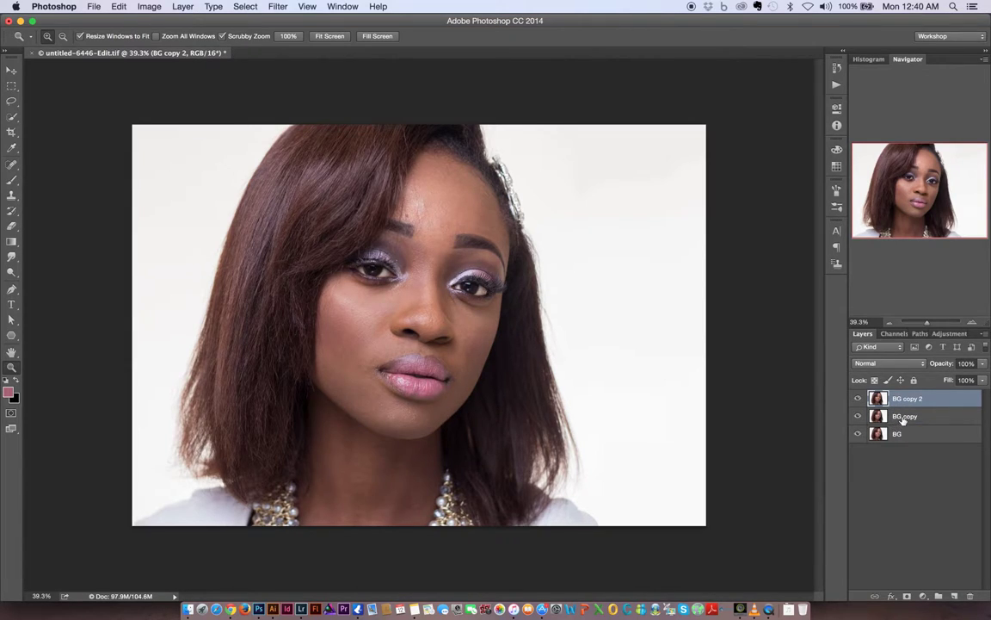
Step: Rename the BG copy layer as LF and the BG copy 2 layer as HF
double_click(904, 417)
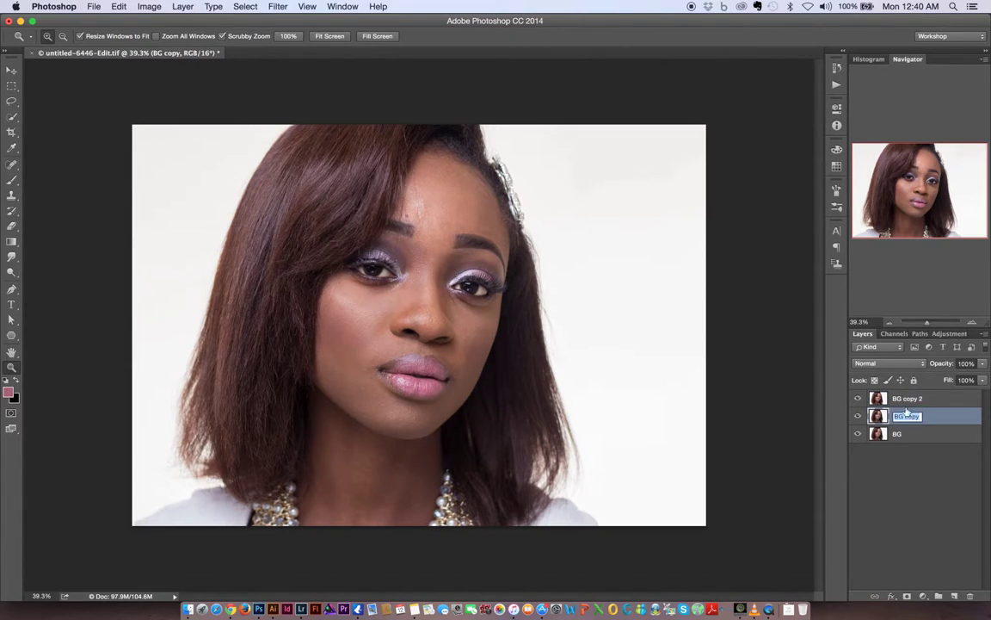
text(LF)
key(Return)
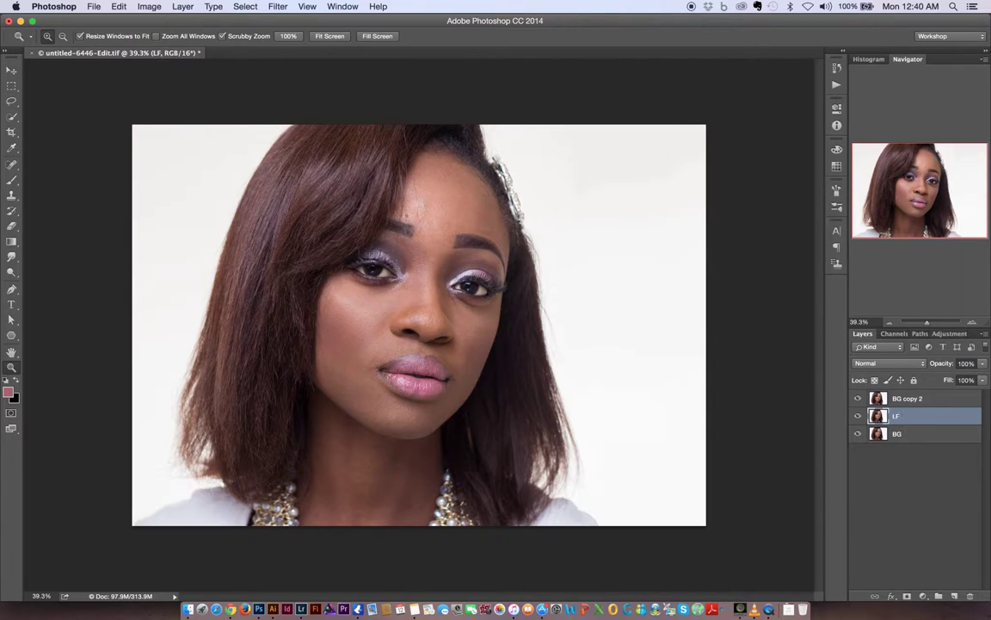
double_click(903, 399)
text(HF)
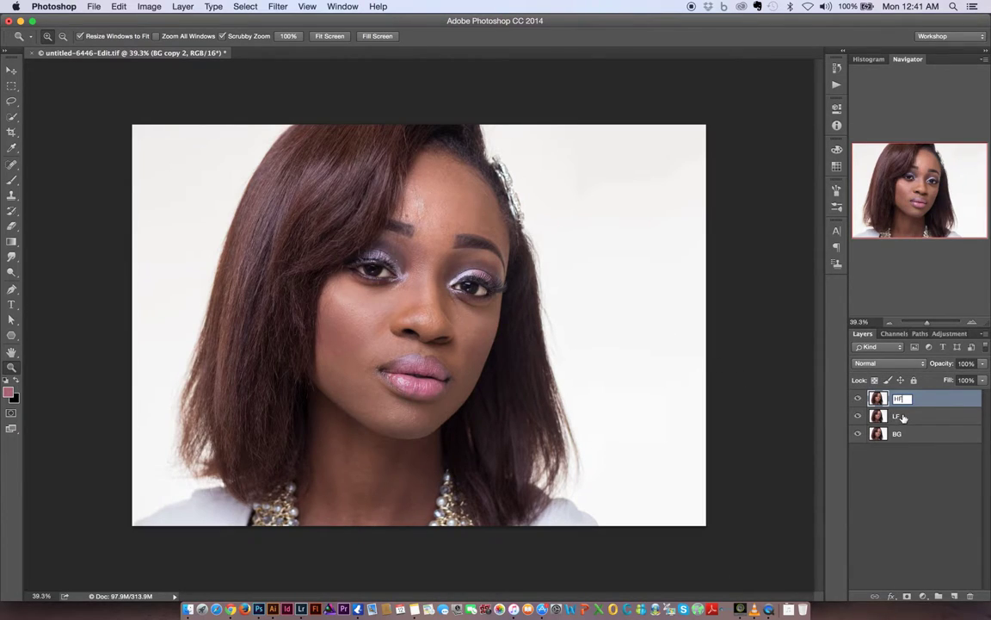
key(Return)
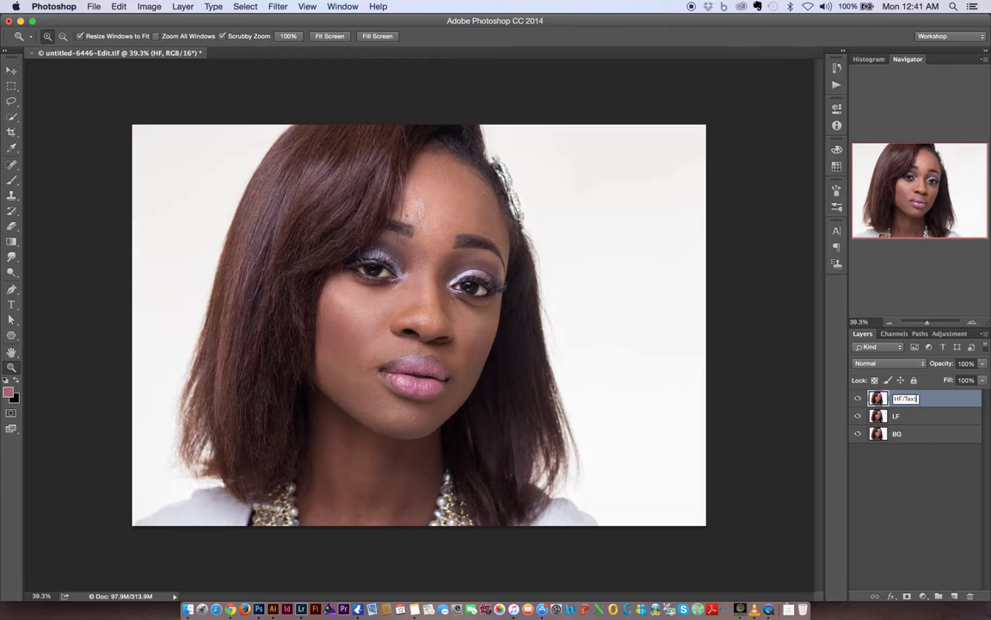
Step: Extend the two duplicate layers' names to HF/Texture and LF/Tones
key(Return)
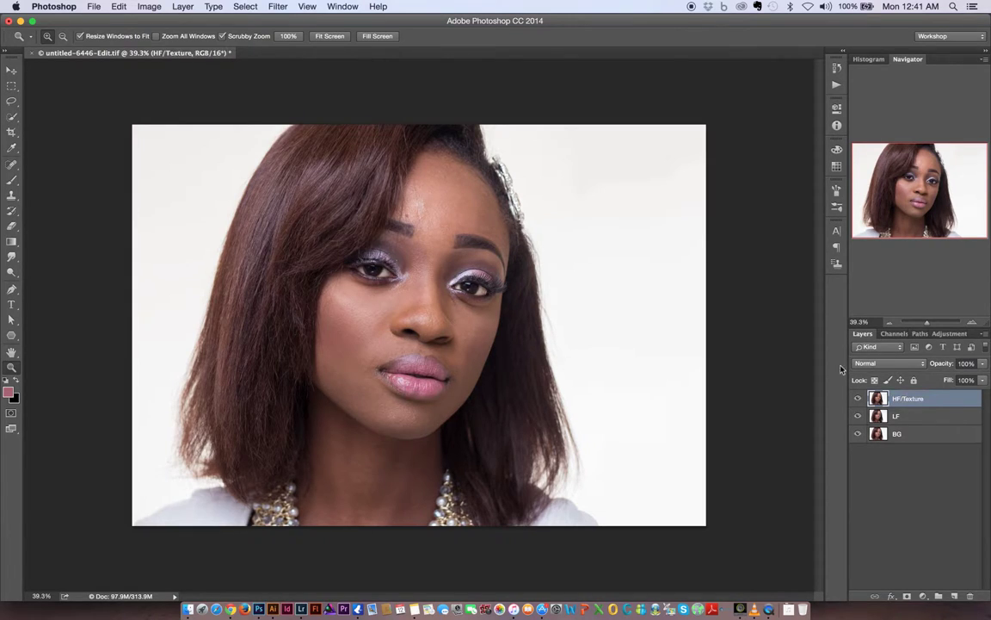
double_click(900, 418)
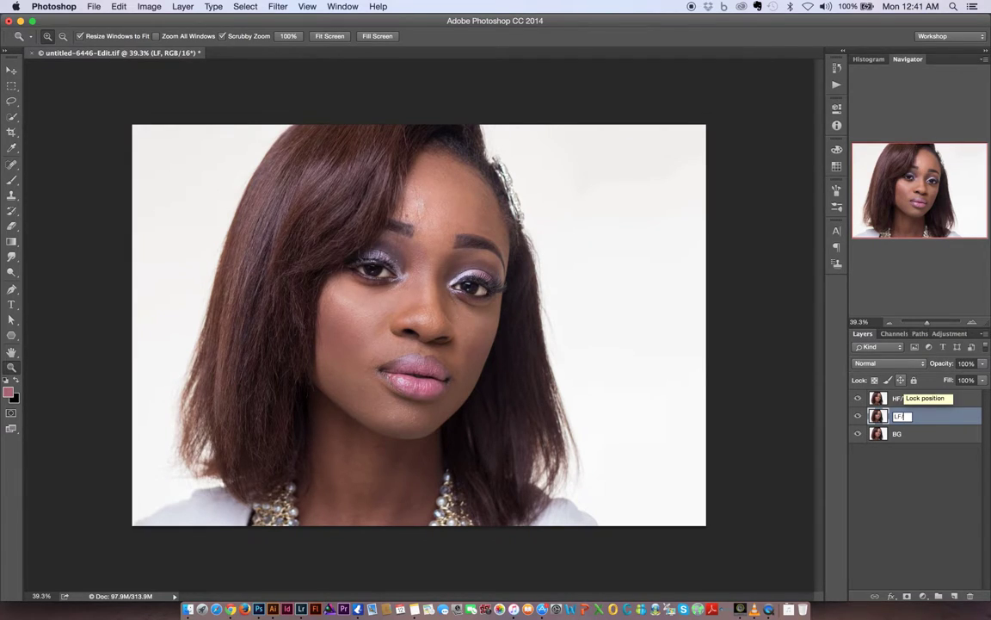
text(LF/Tones)
key(Return)
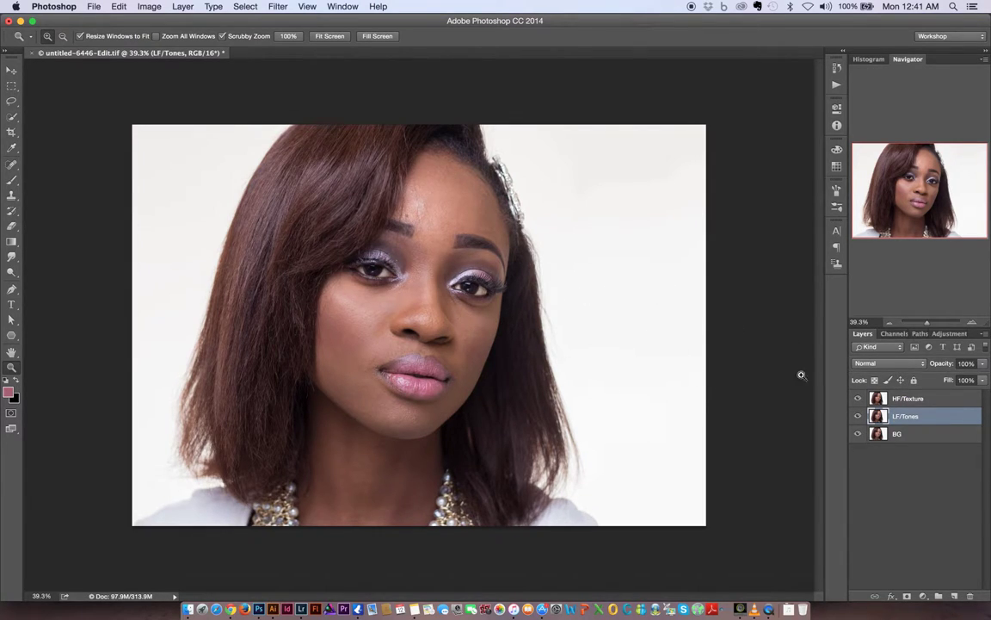
Step: Hide the HF/Texture layer and make the LF/Tones layer active, keeping it visible
click(899, 401)
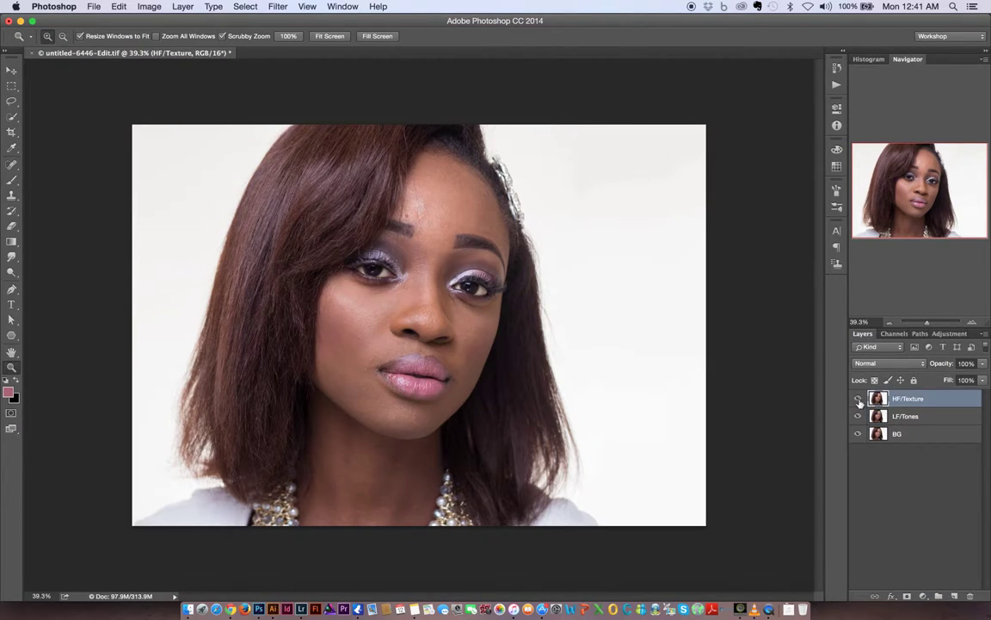
click(857, 399)
click(858, 400)
click(858, 399)
click(858, 400)
click(857, 399)
click(869, 417)
click(858, 417)
click(858, 417)
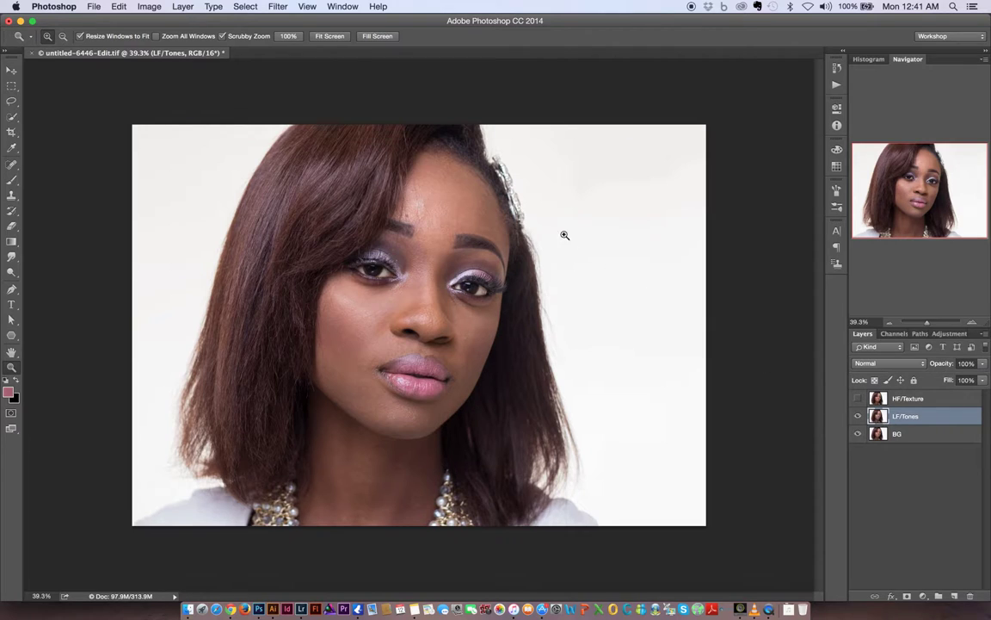
Step: Open the Dust & Scratches filter for the LF/Tones layer, with its dialog moved away from the face
drag(434, 210, 487, 245)
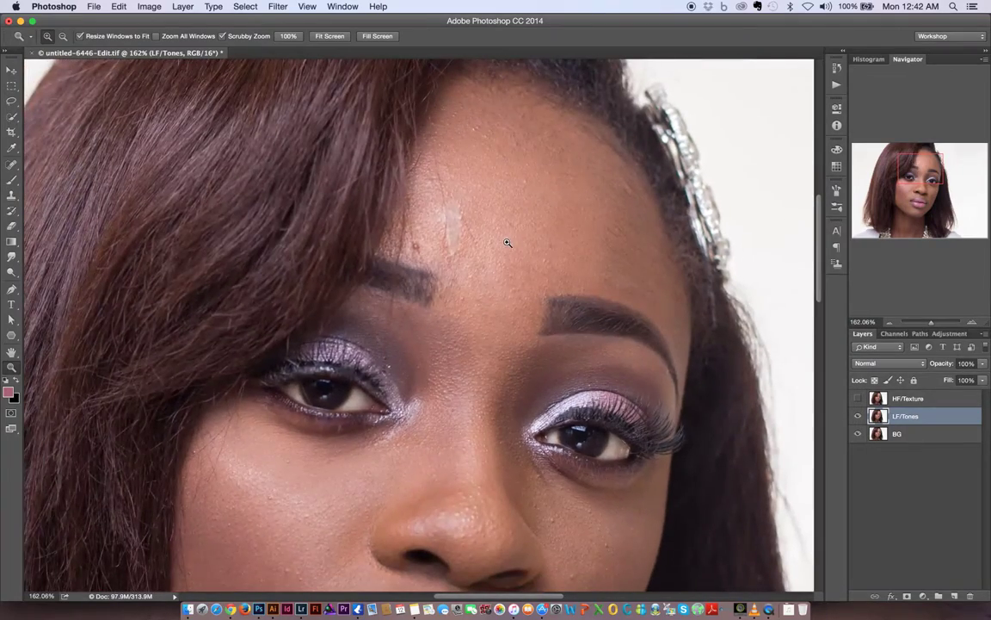
drag(475, 382, 506, 357)
drag(523, 317, 472, 294)
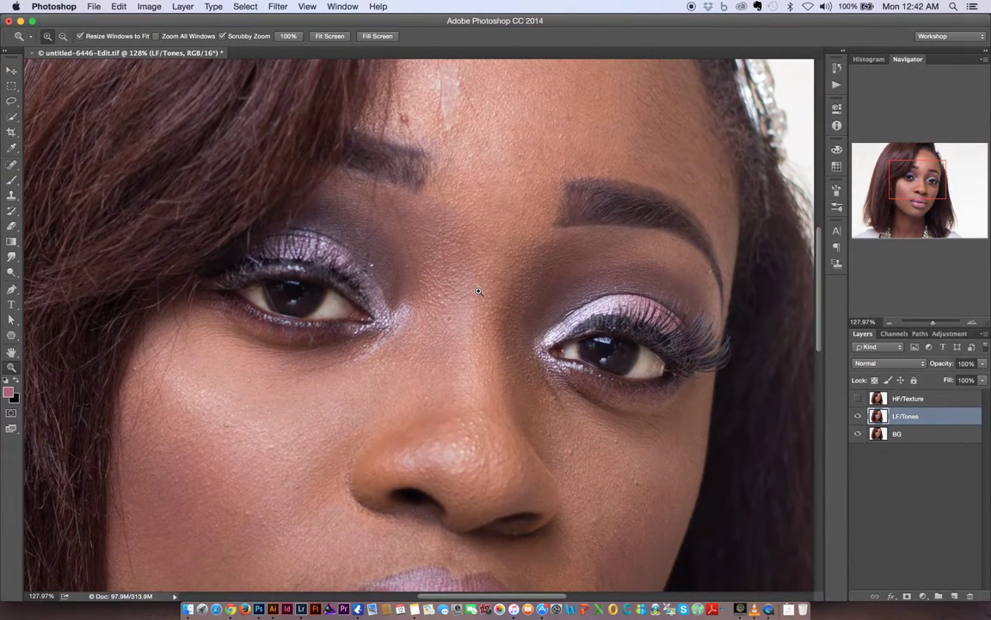
drag(502, 289, 482, 293)
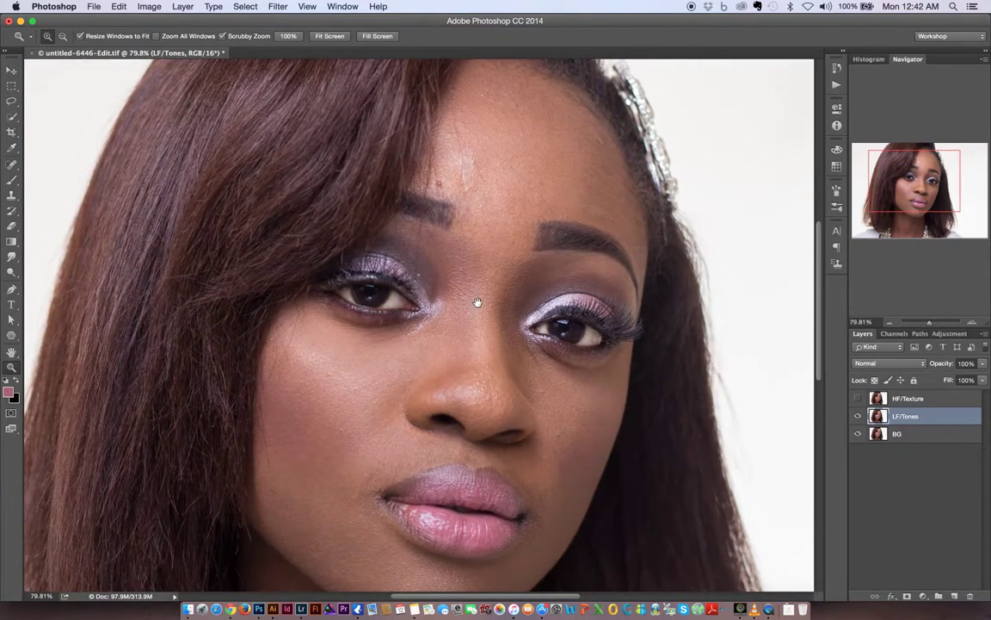
scroll(482, 294, down, 2)
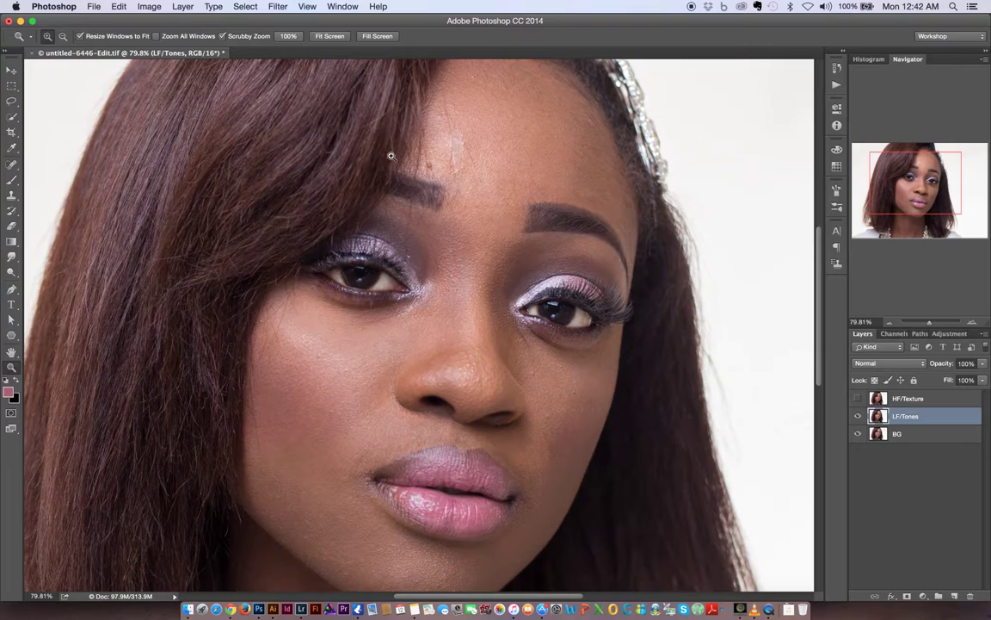
mouse_move(398, 186)
mouse_down()
mouse_move(386, 213)
mouse_move(388, 191)
mouse_up()
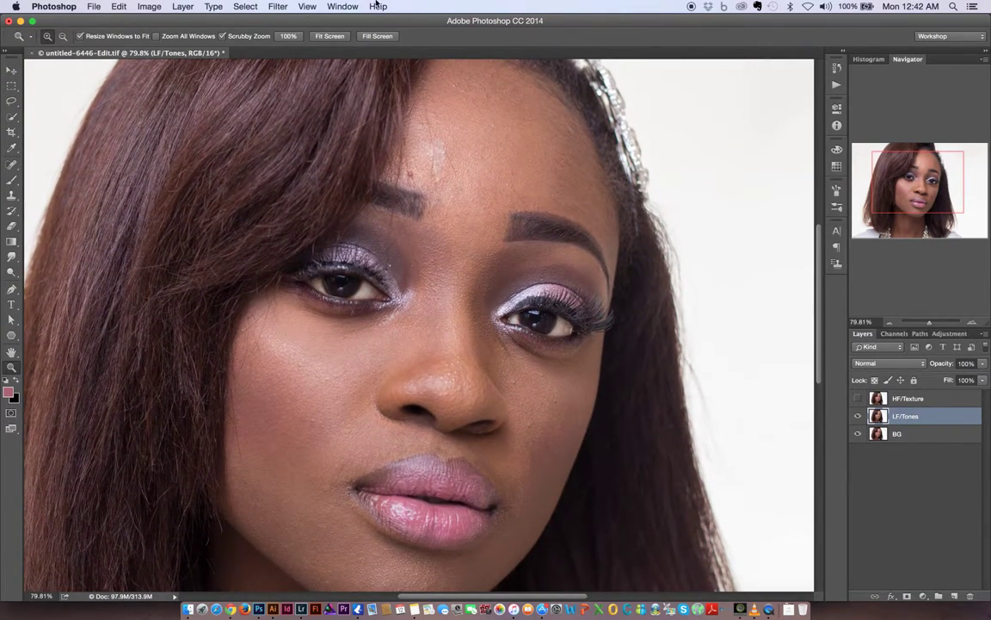
click(275, 7)
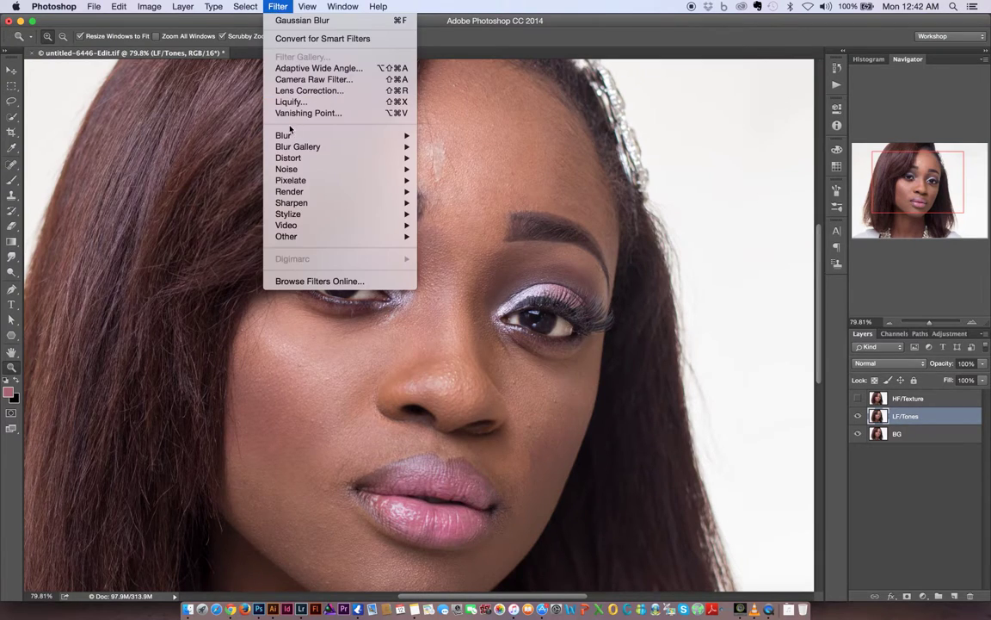
mouse_move(275, 131)
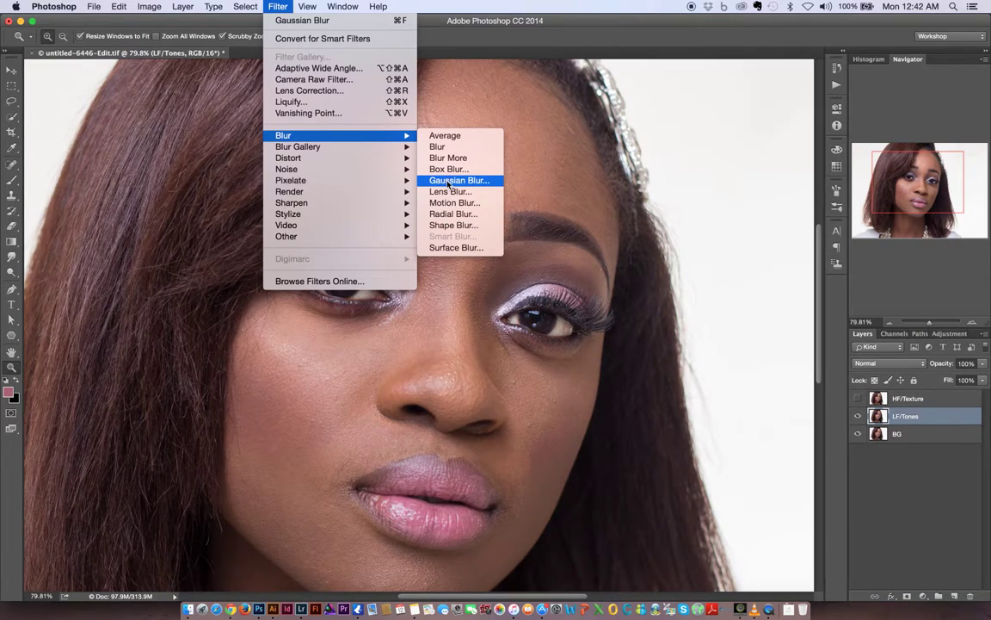
mouse_move(345, 173)
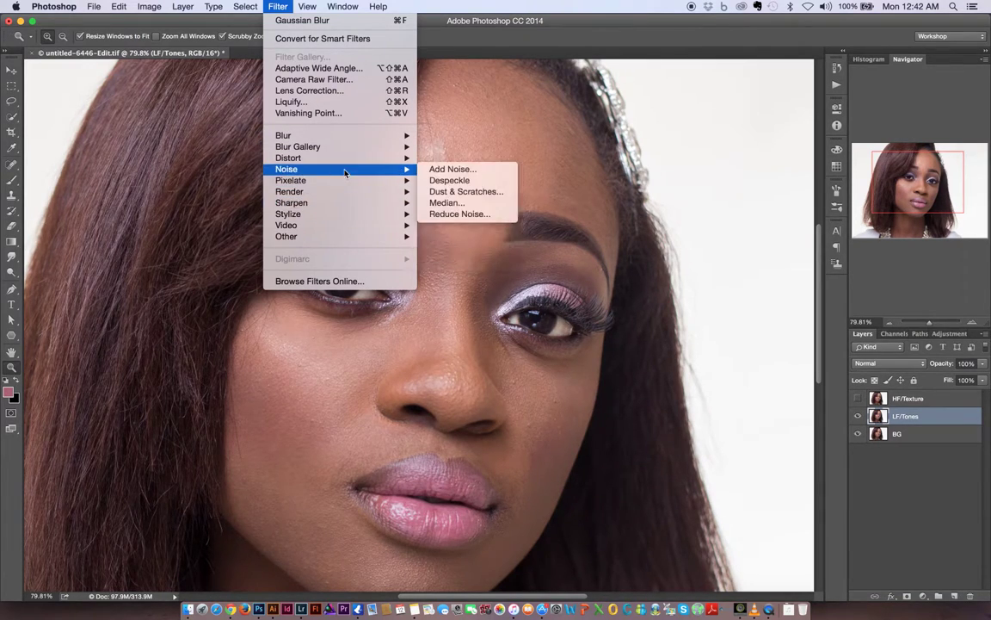
click(448, 191)
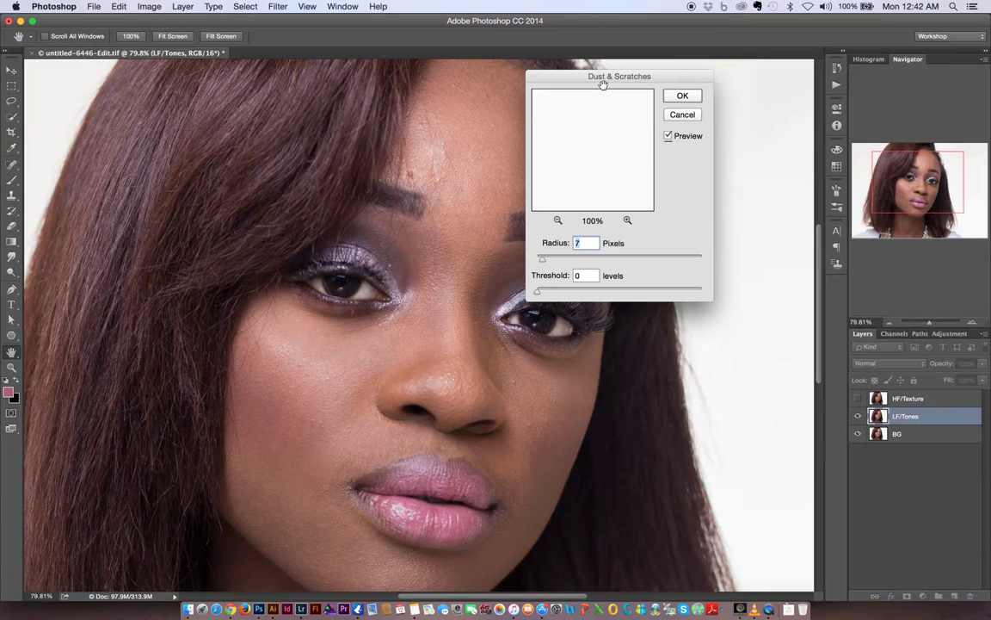
drag(579, 78, 637, 82)
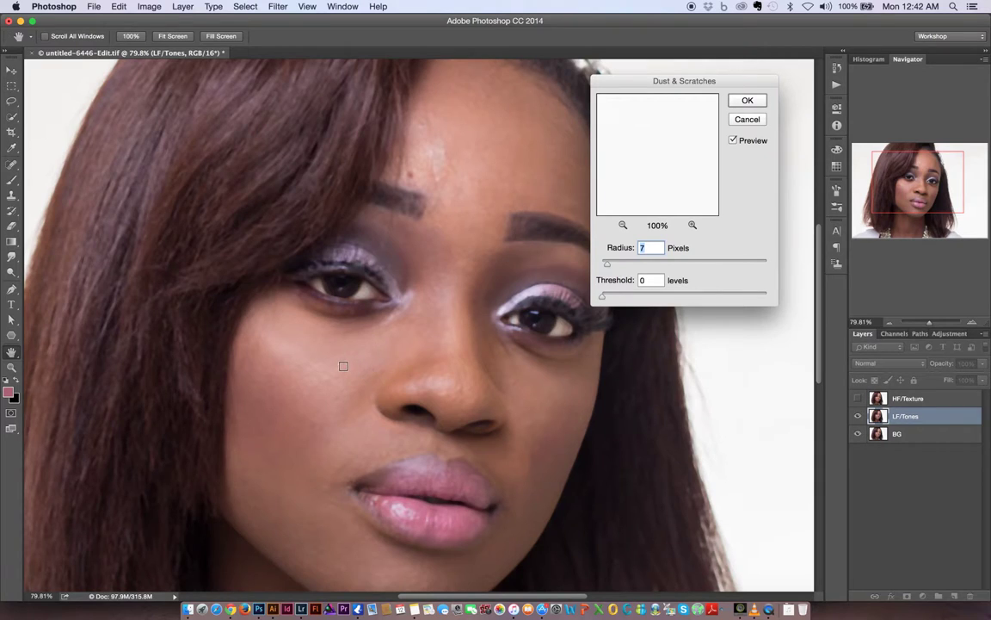
Step: Examine the Dust & Scratches preview on the cheeks, eyes, hair and forehead
click(312, 333)
drag(617, 188, 631, 170)
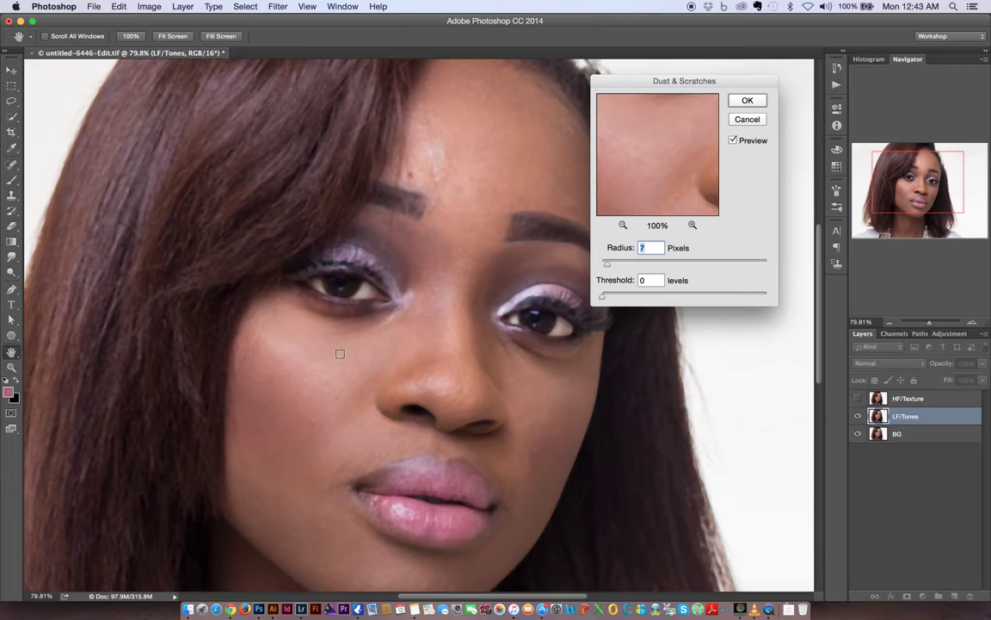
click(341, 283)
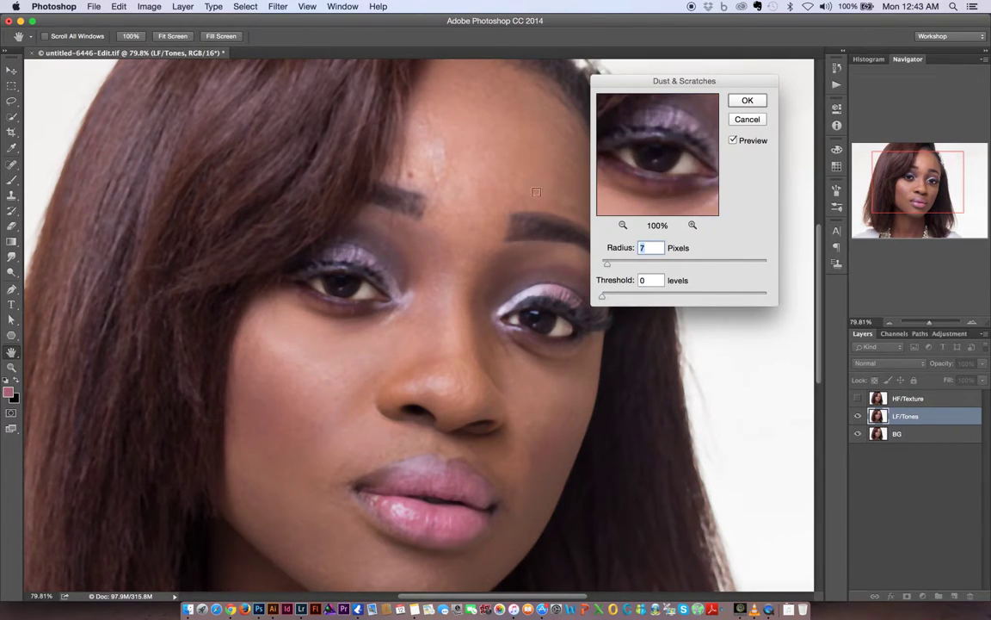
click(261, 126)
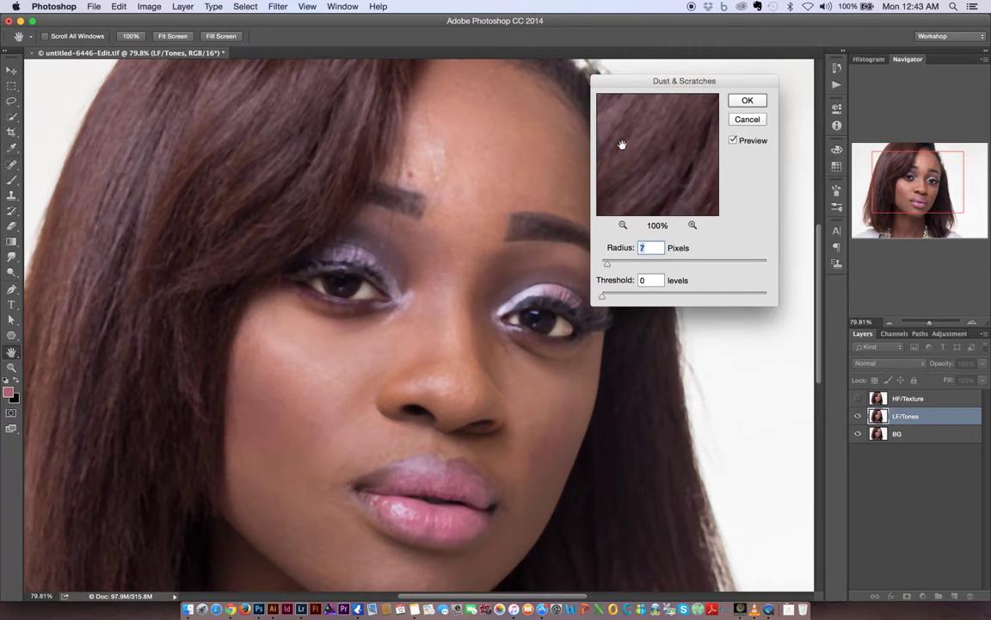
click(412, 177)
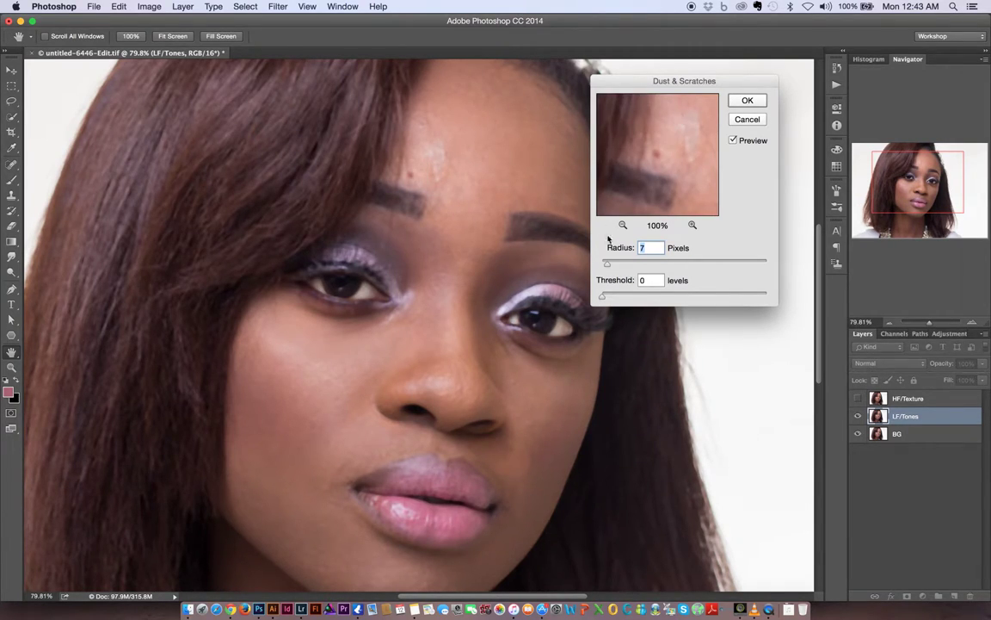
click(503, 91)
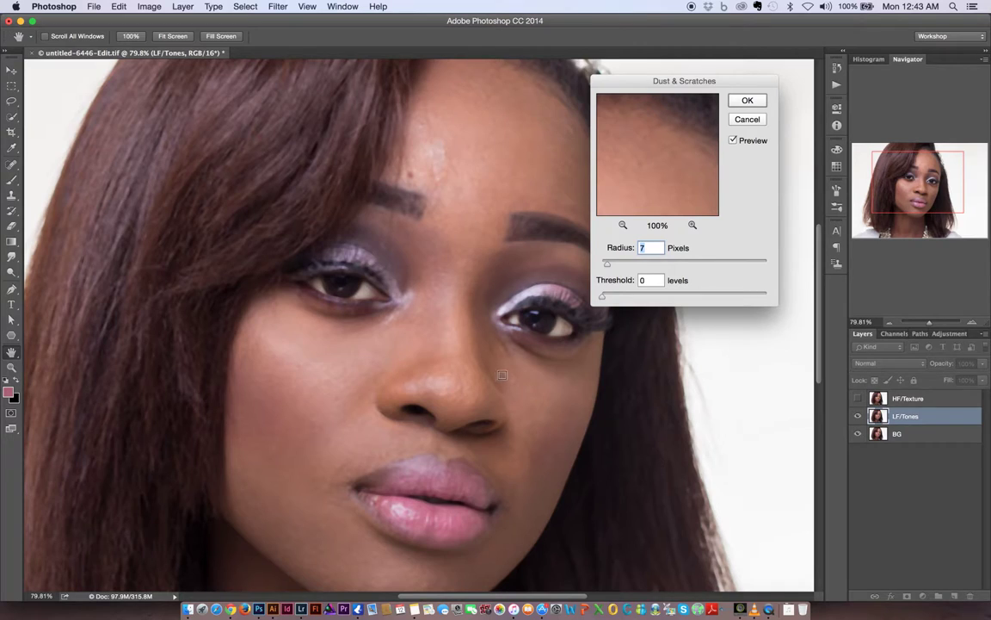
click(509, 349)
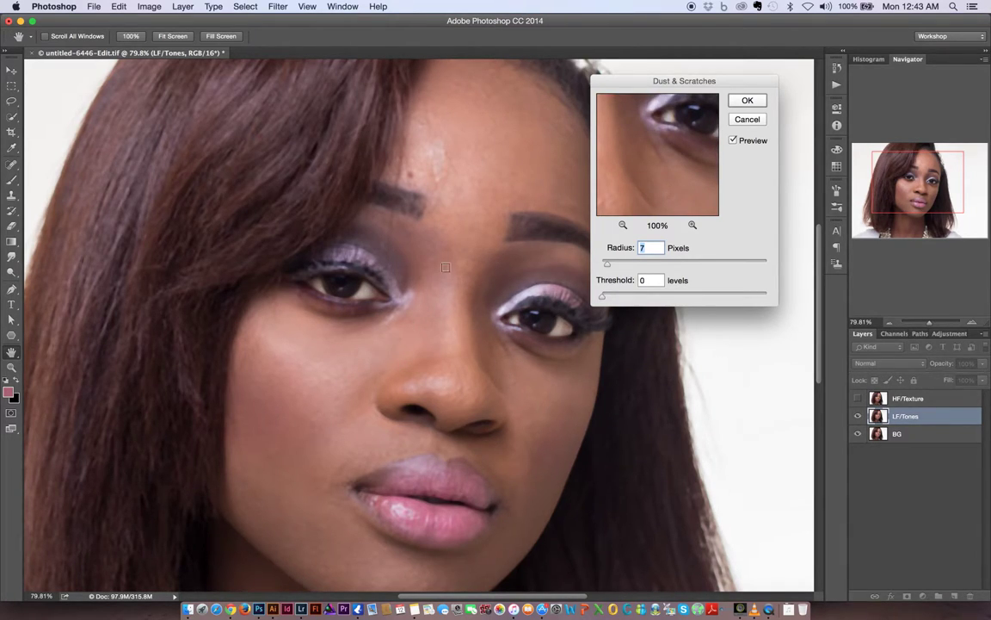
click(450, 222)
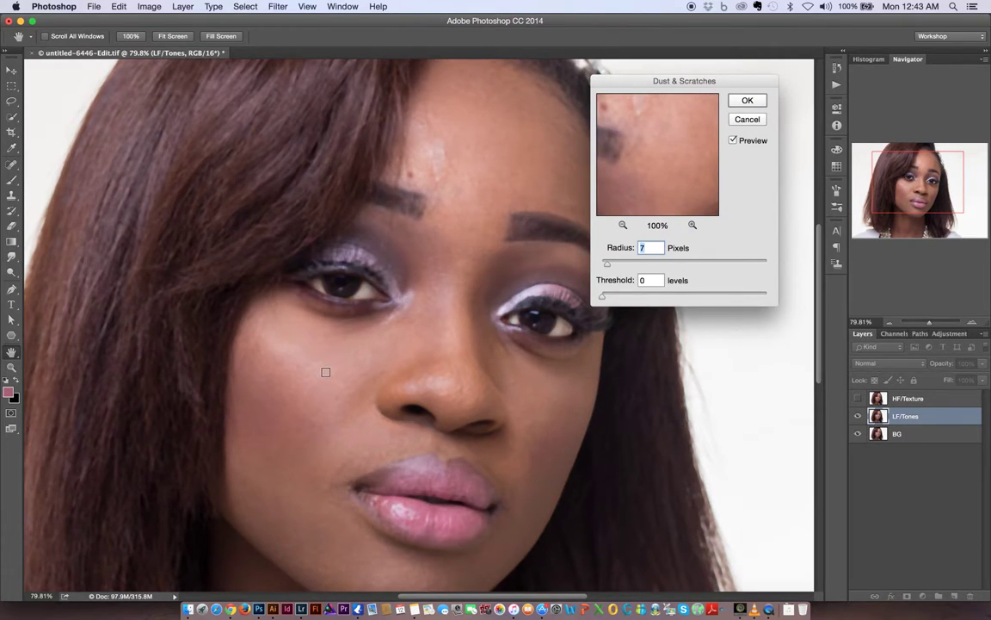
click(381, 327)
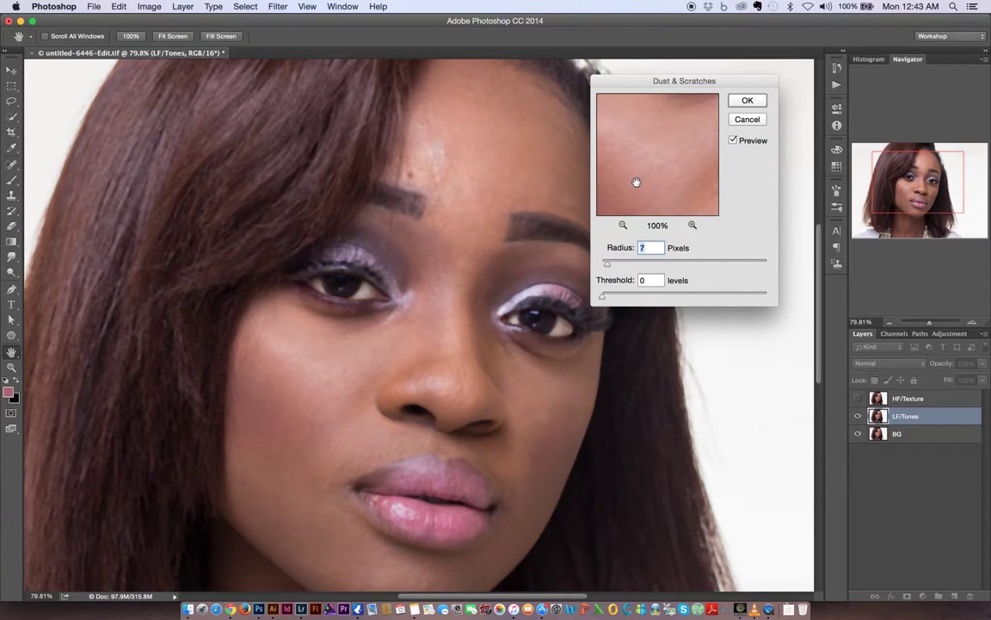
Step: Compare the cheek's skin texture with and without the Dust & Scratches effect
mouse_move(646, 166)
mouse_down()
mouse_move(651, 158)
mouse_move(642, 166)
mouse_up()
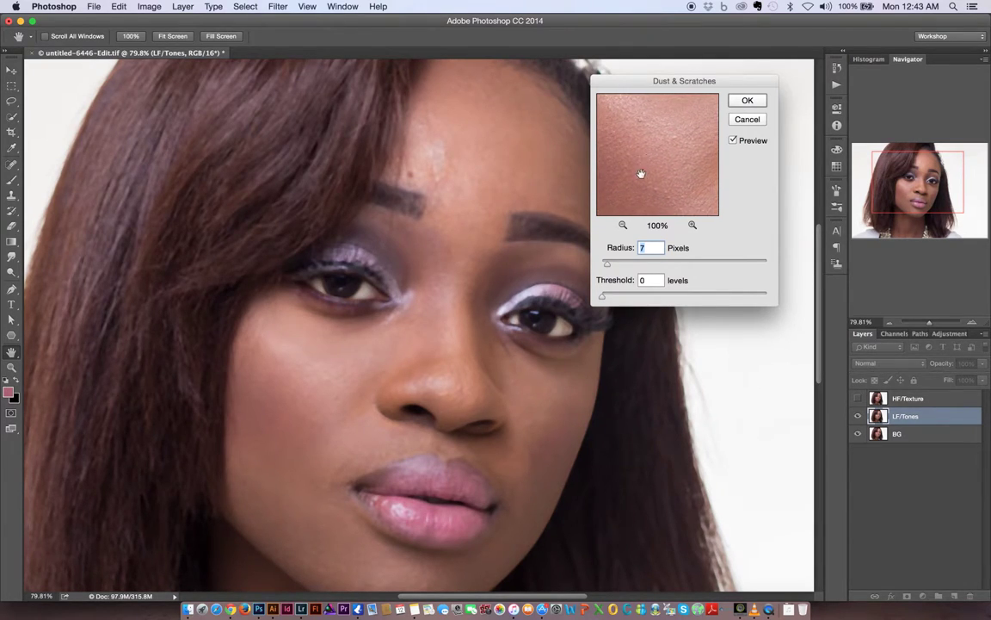
click(732, 141)
click(732, 142)
click(734, 141)
click(643, 173)
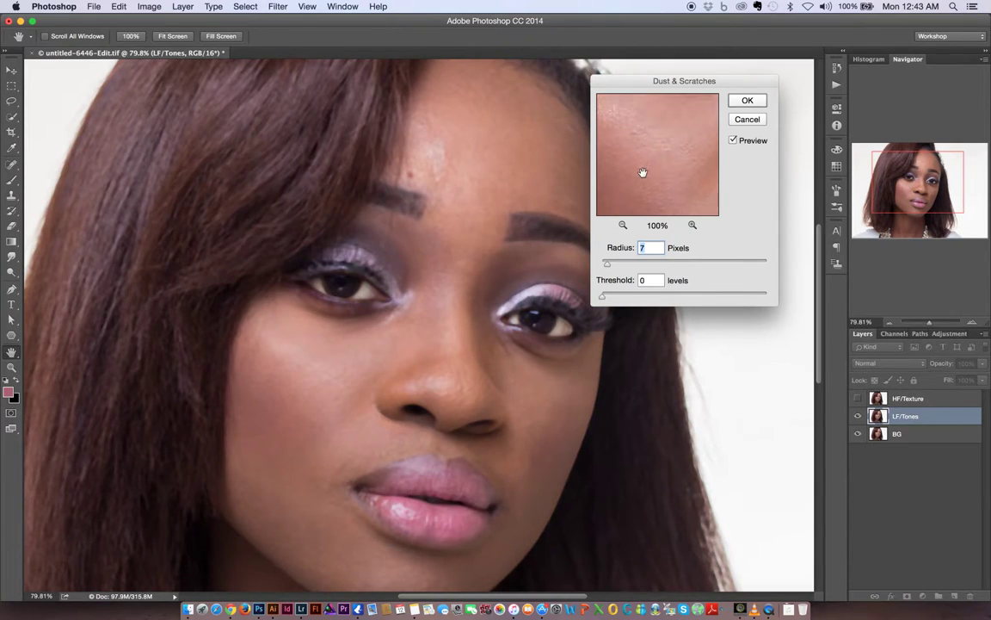
click(651, 161)
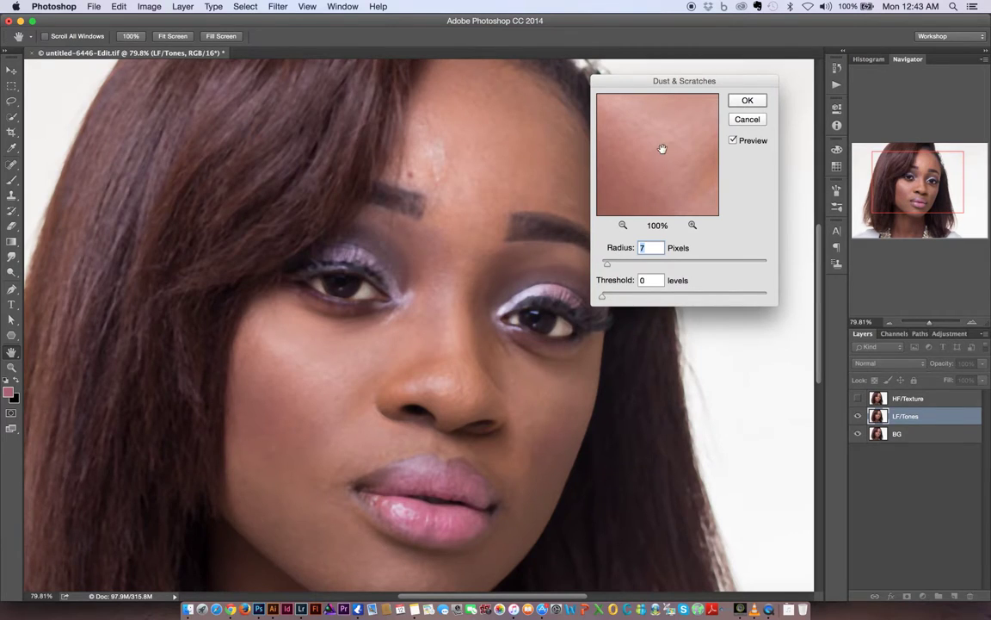
Step: Set the Dust & Scratches radius to 20 pixels, checking the eye and forehead, and apply the filter to LF/Tones
drag(619, 250, 626, 252)
drag(656, 195, 656, 223)
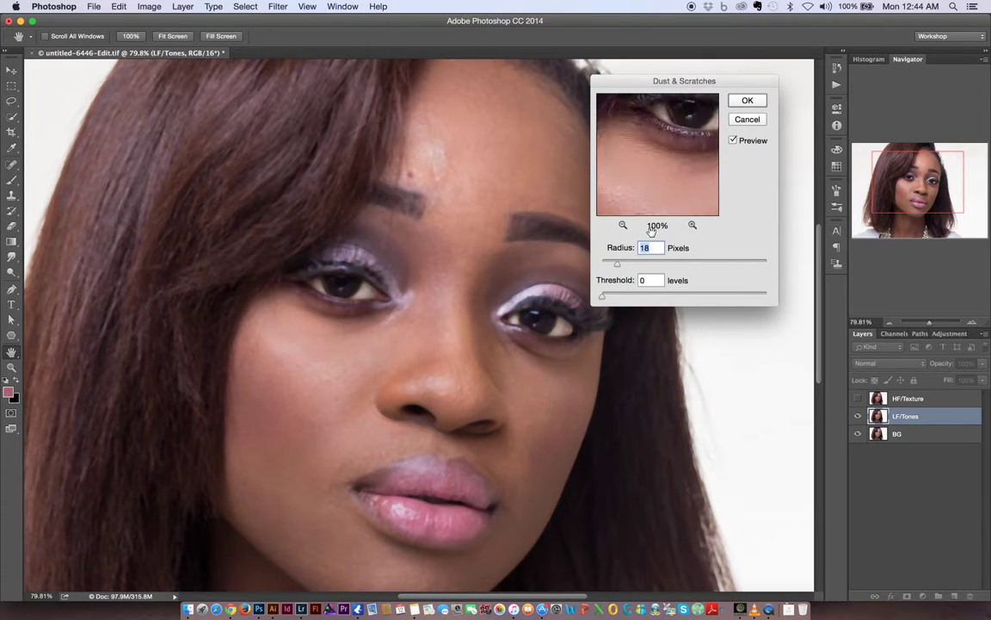
drag(666, 149, 644, 205)
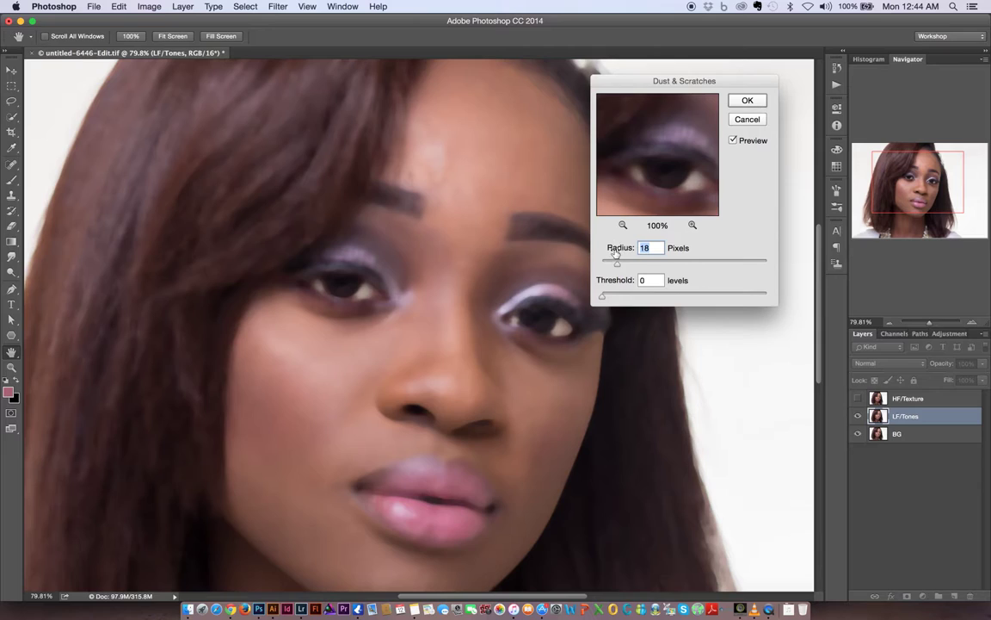
drag(618, 250, 621, 249)
click(433, 164)
click(434, 161)
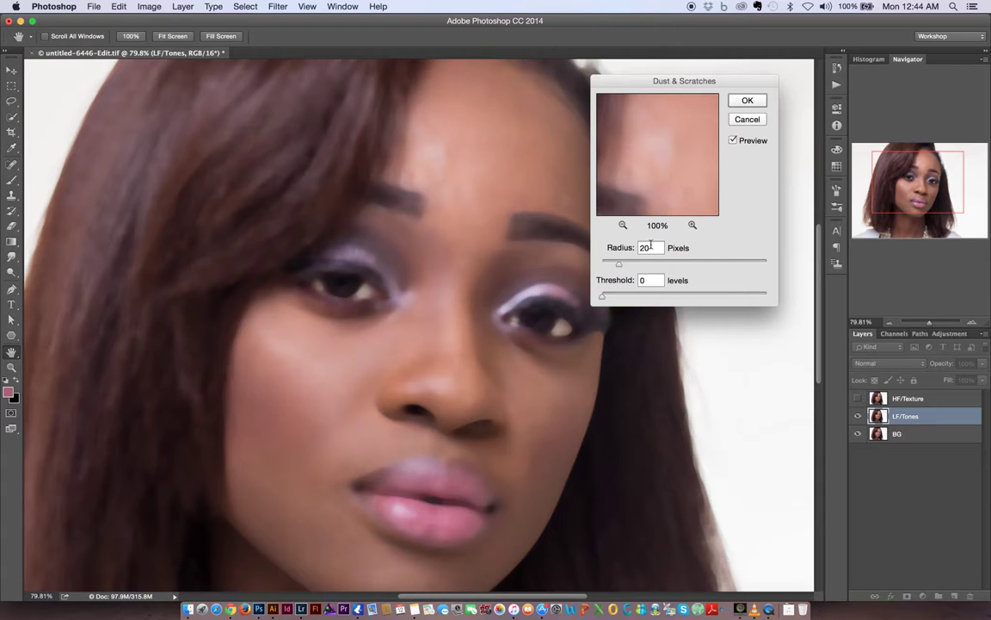
click(748, 101)
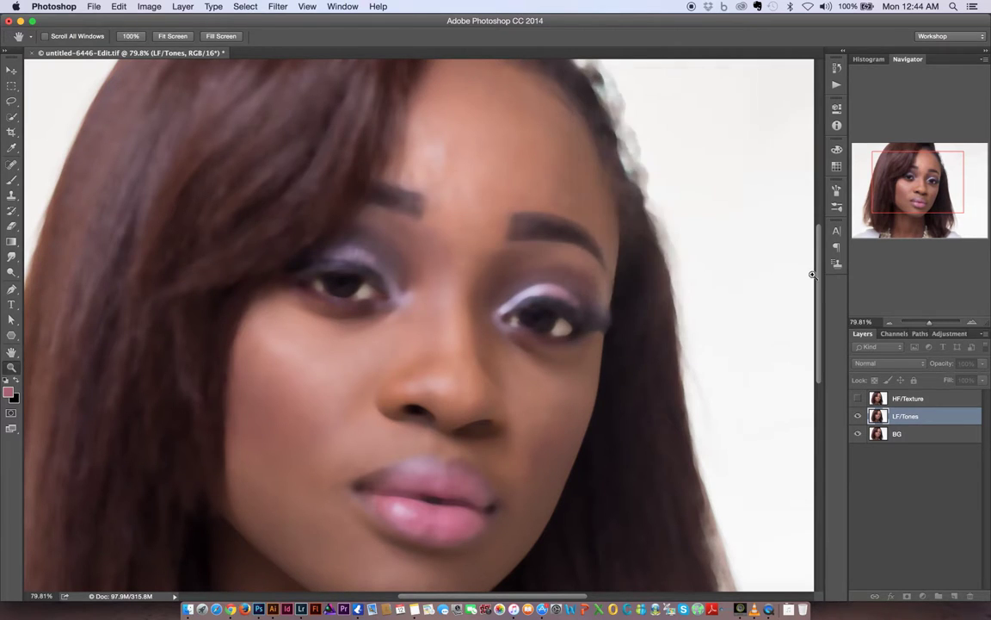
Step: Make the HF/Texture layer active and visible, and open Apply Image for it with the dialog moved away from the forehead
click(907, 399)
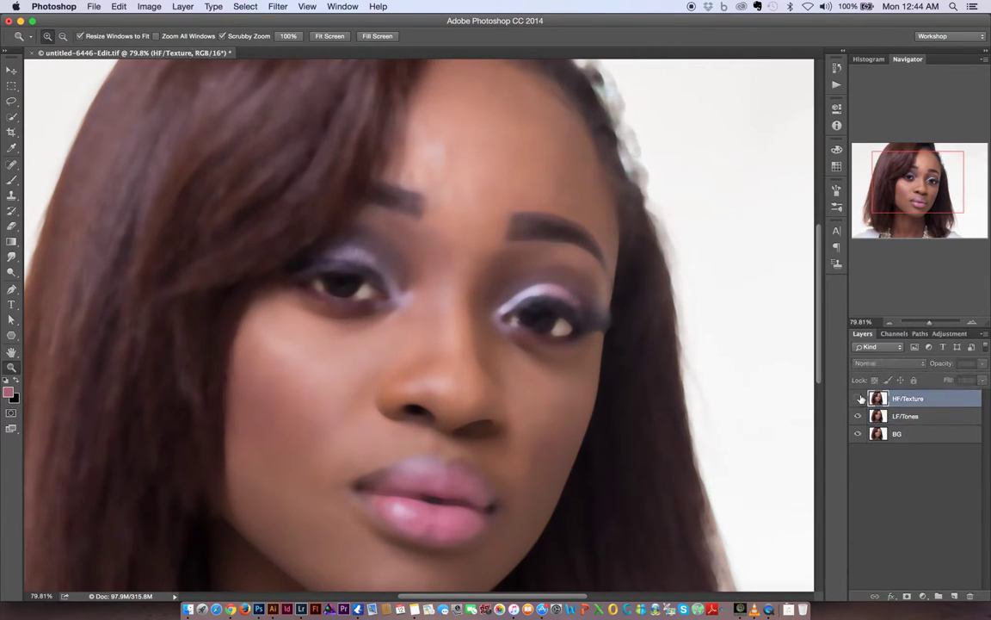
click(857, 398)
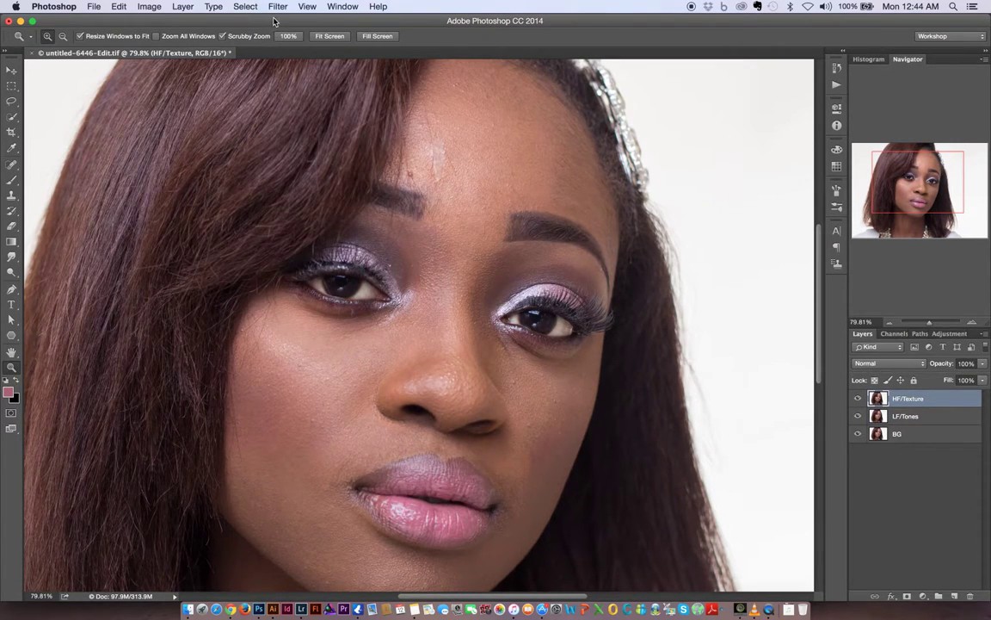
click(148, 7)
click(148, 7)
click(148, 7)
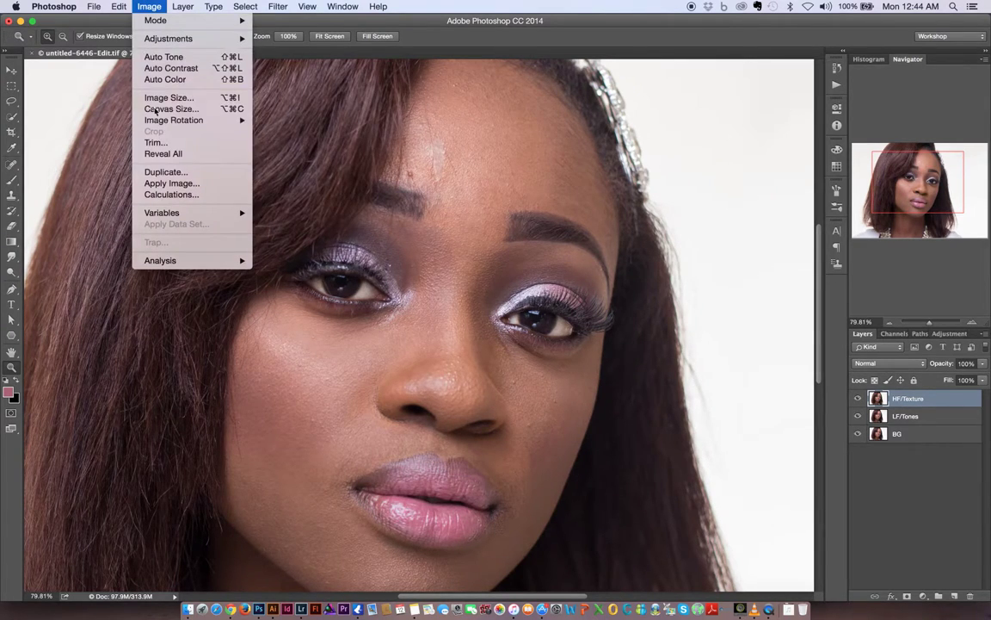
click(163, 168)
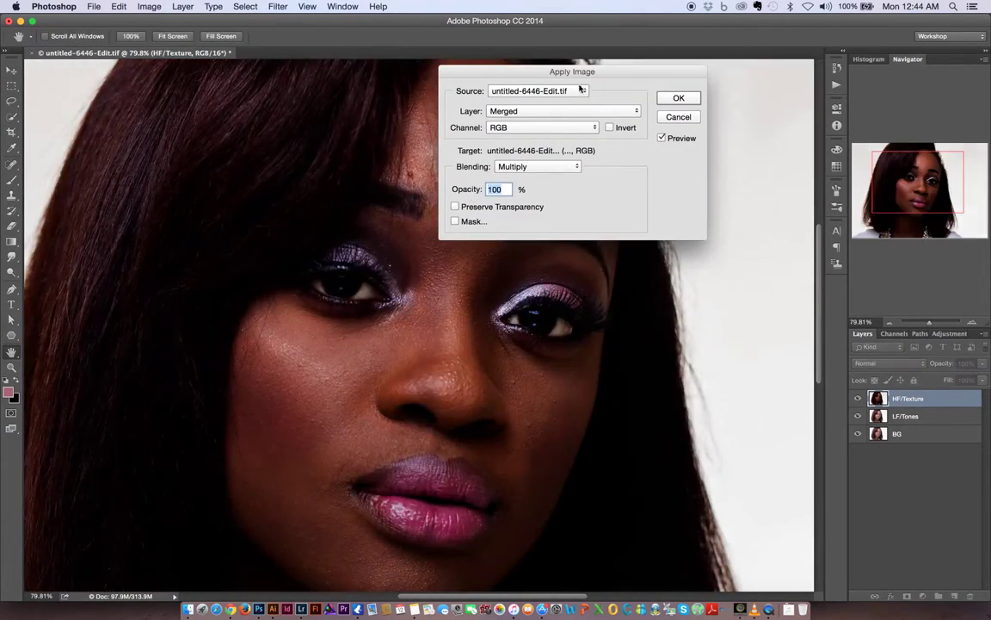
drag(603, 72, 673, 152)
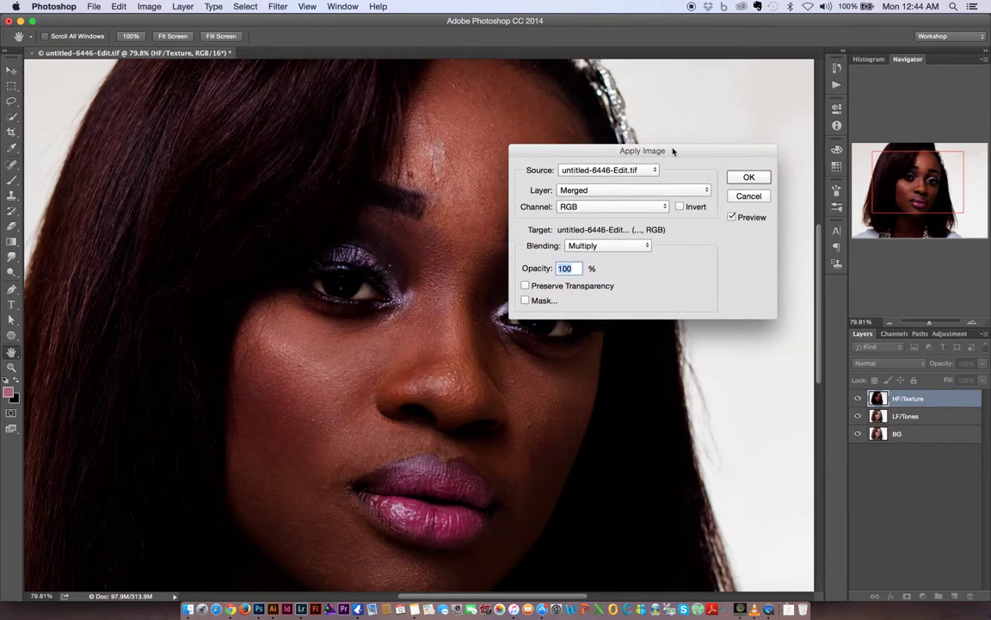
Step: Apply the LF/Tones layer to HF/Texture with Subtract blending, scale 2 and offset 128
click(588, 191)
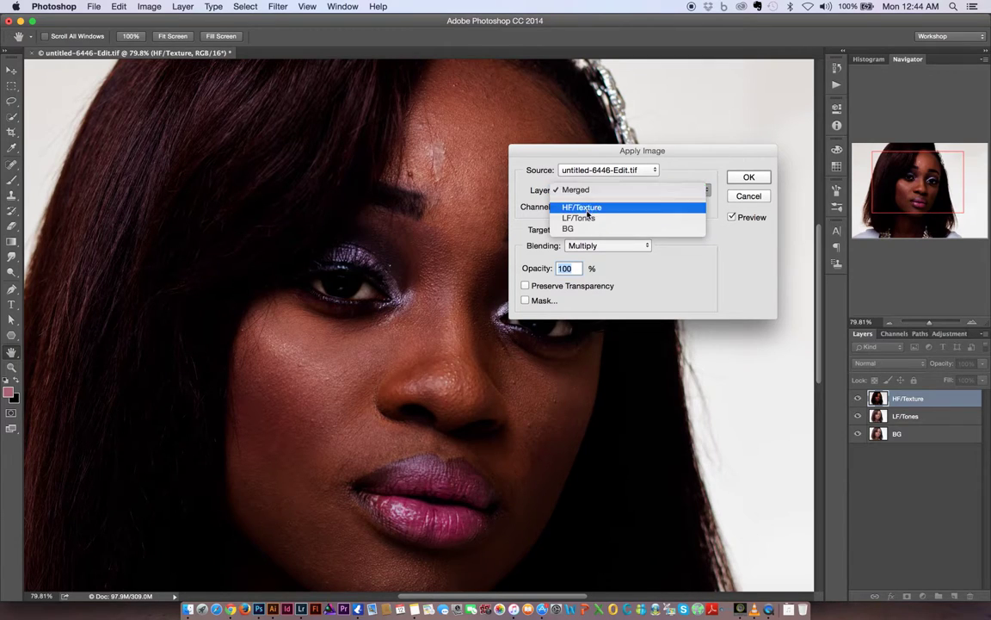
click(587, 219)
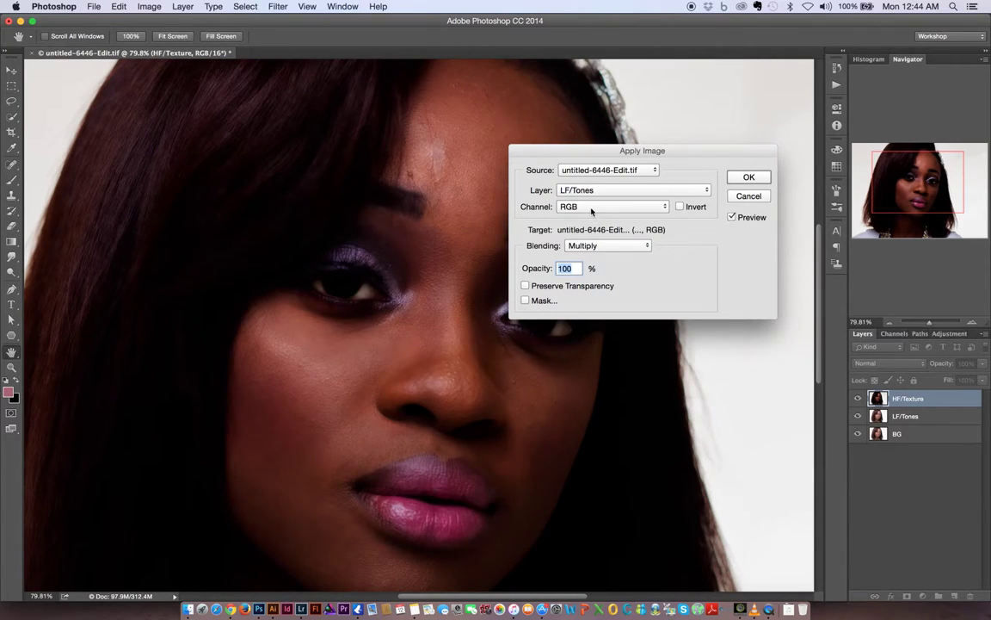
click(591, 248)
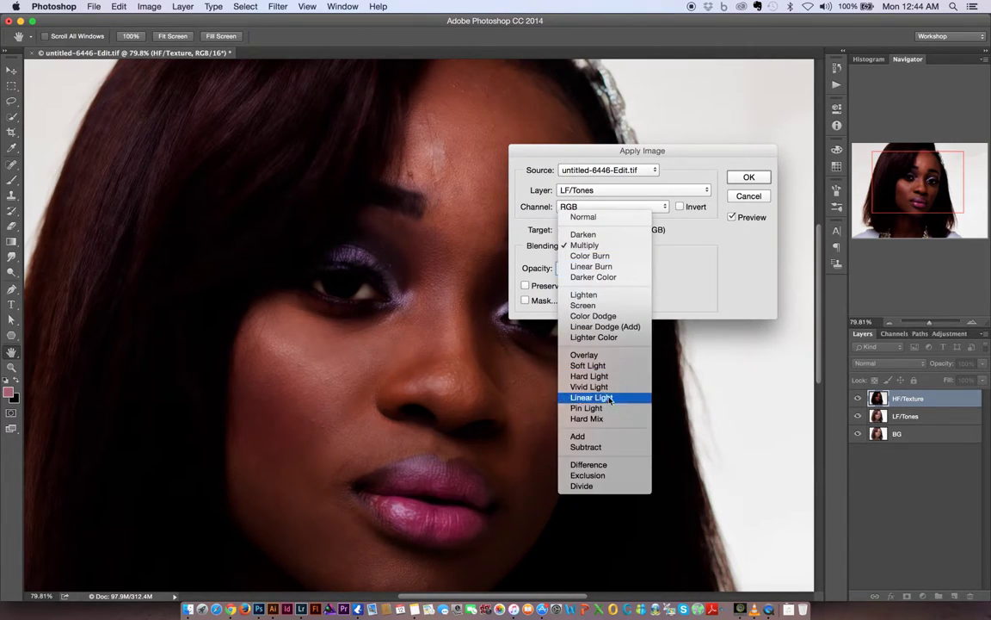
click(602, 448)
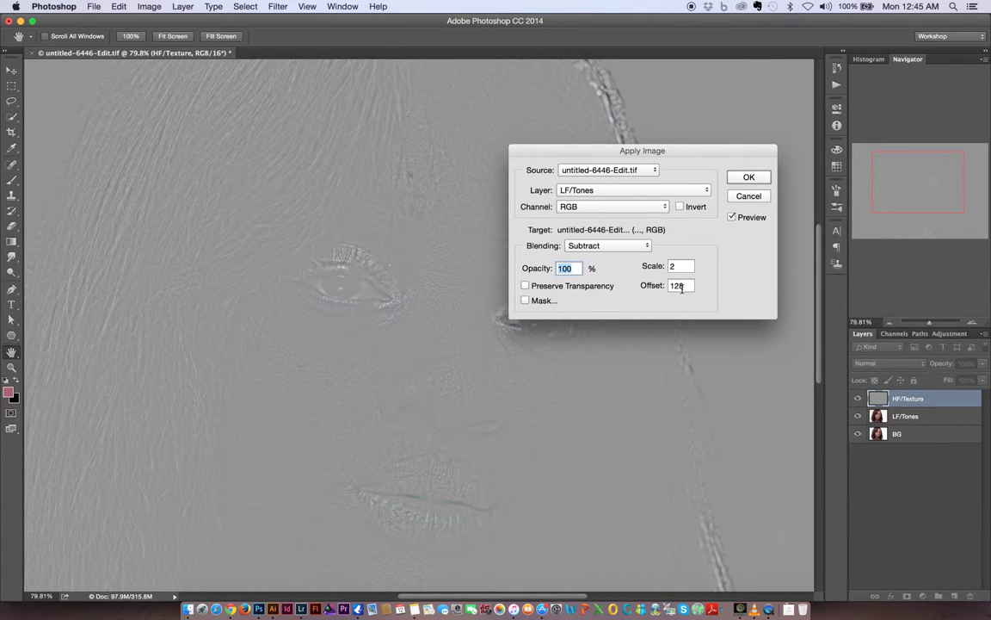
click(749, 177)
Step: Set the HF/Texture layer's blending mode to Linear Light
key(z)
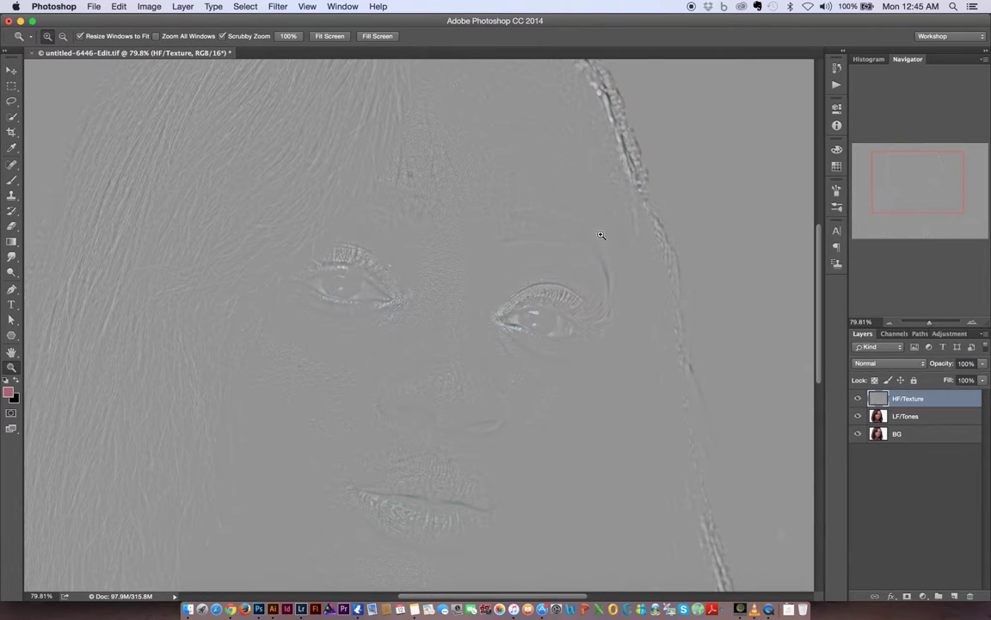
drag(591, 241, 535, 261)
mouse_move(435, 289)
mouse_down()
mouse_move(533, 284)
mouse_move(455, 293)
mouse_up()
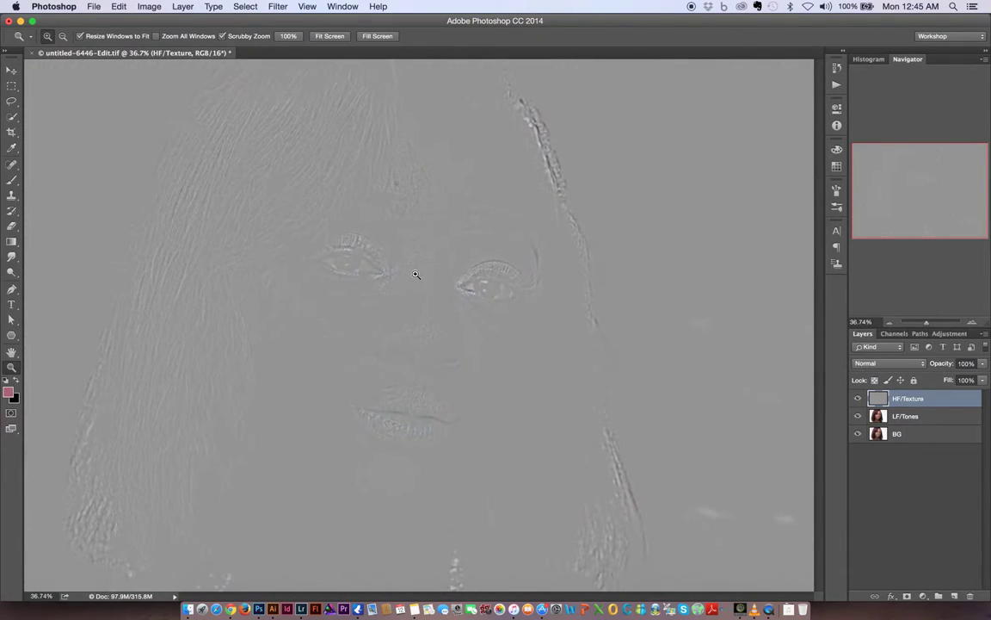
drag(353, 251, 487, 264)
drag(622, 306, 733, 346)
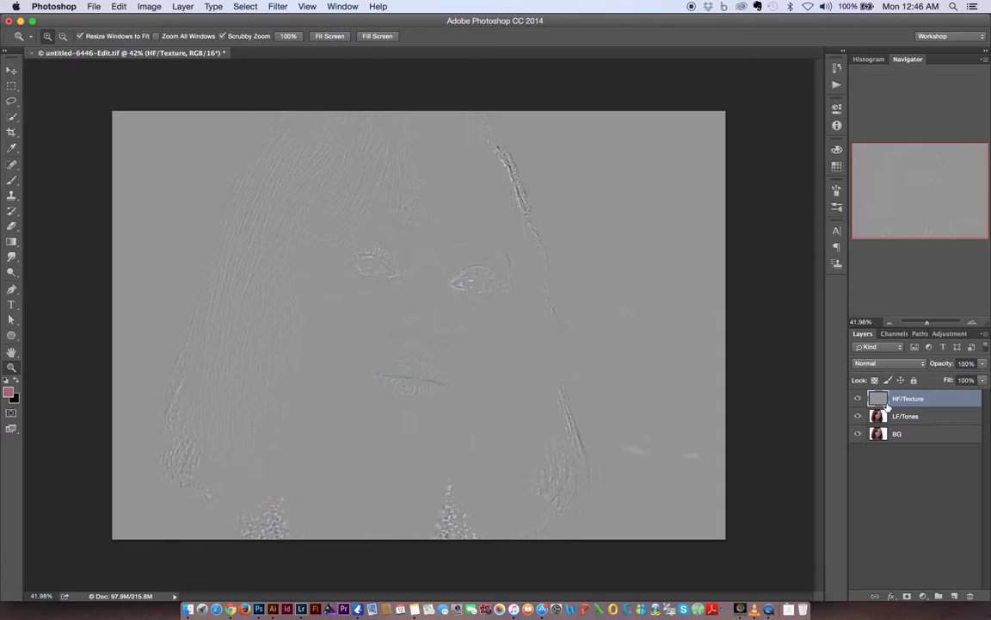
click(882, 364)
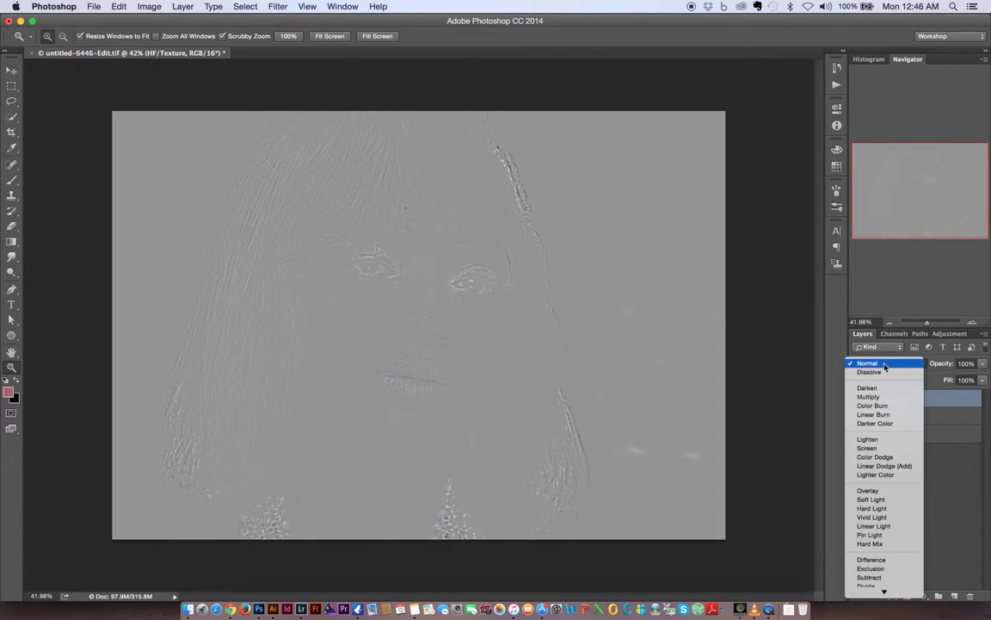
click(932, 394)
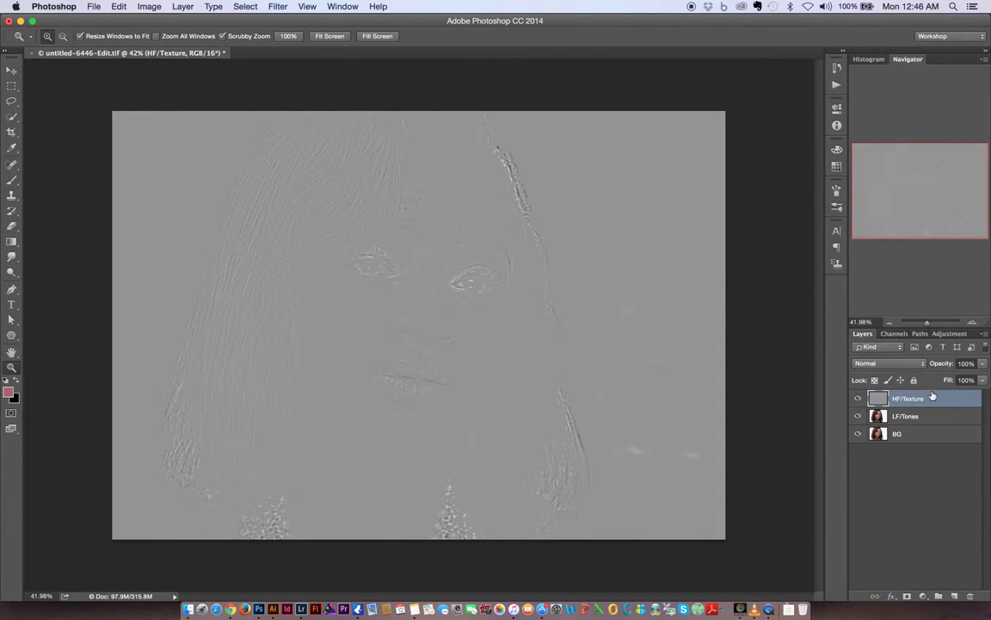
click(927, 417)
click(937, 401)
click(901, 365)
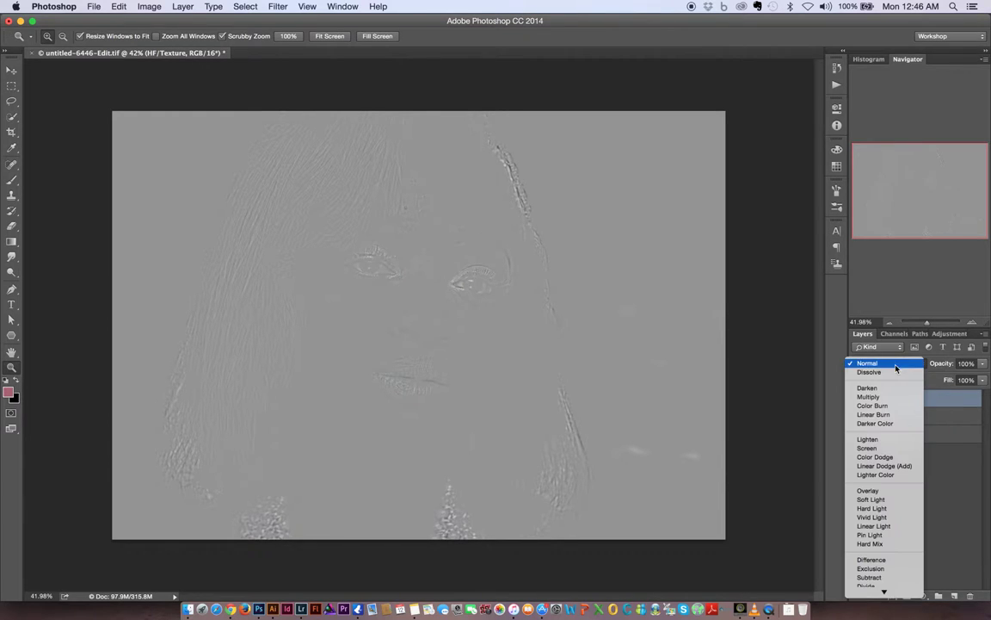
click(884, 526)
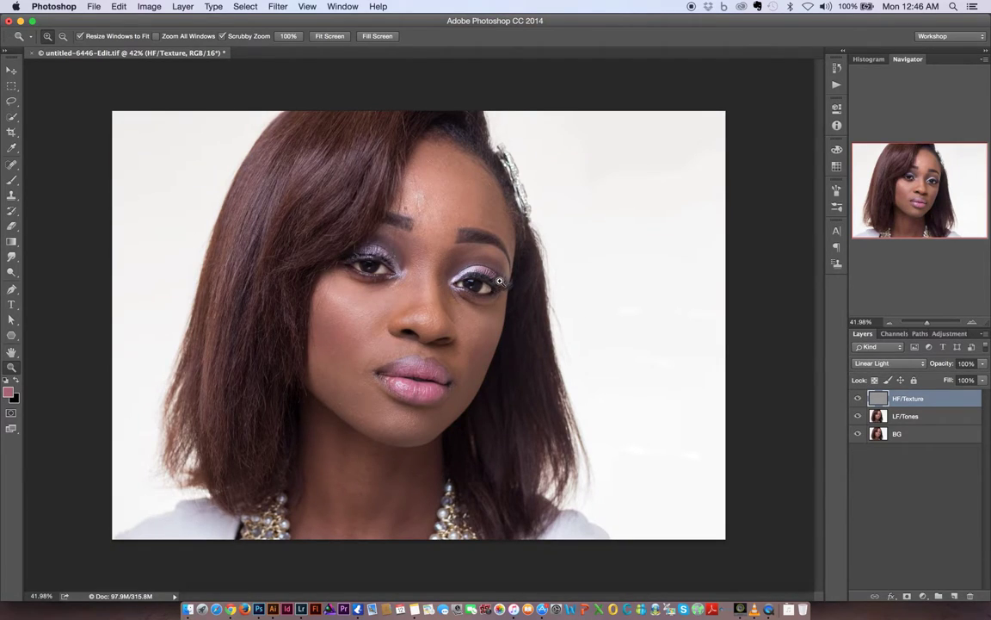
Step: Group the HF/Texture and LF/Tones layers, and compare the portrait with the group hidden and shown
shift+click(931, 418)
key(super+g)
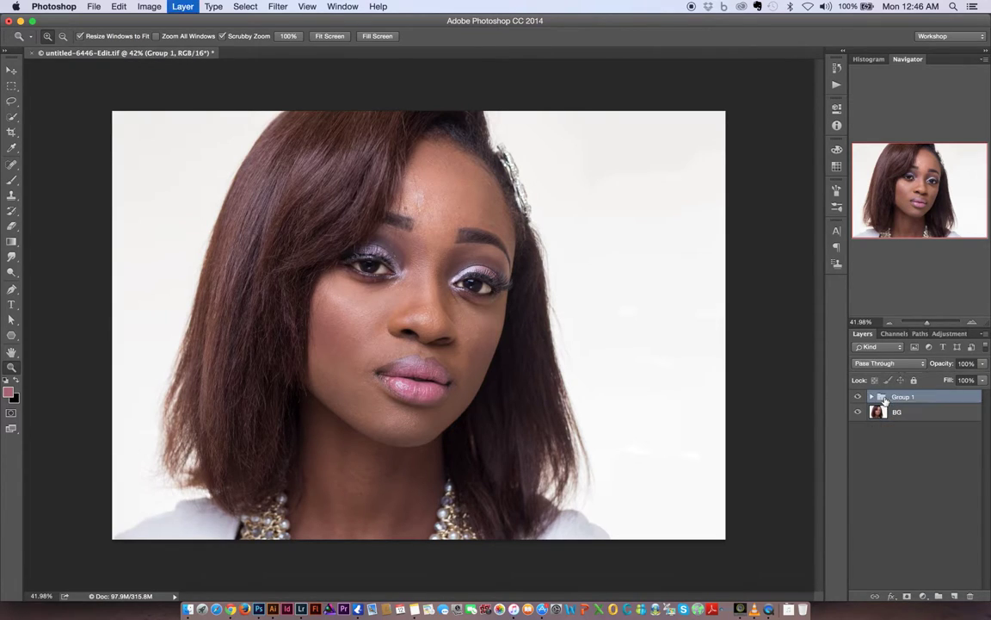
click(857, 397)
click(858, 398)
click(857, 398)
click(857, 397)
Step: Rename the new layer group as Frequency Separation
double_click(901, 397)
text(Fre)
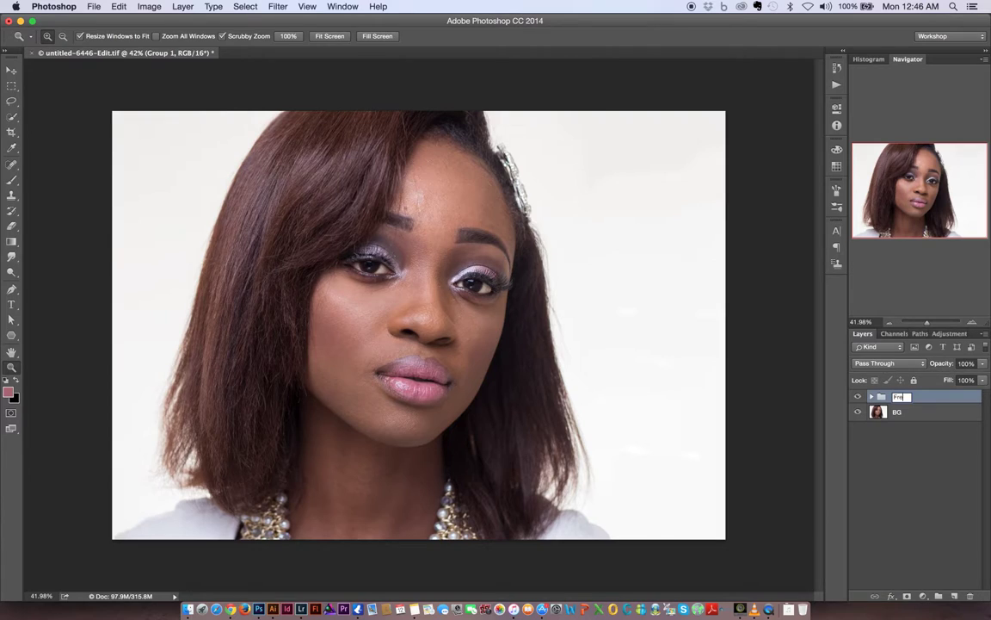
text(quency)
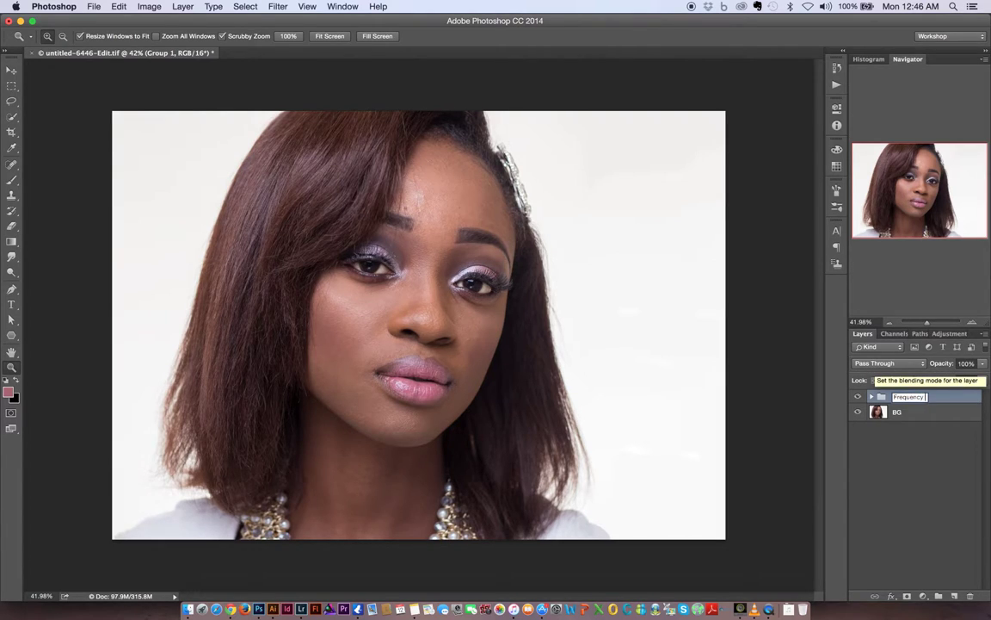
text( Separation)
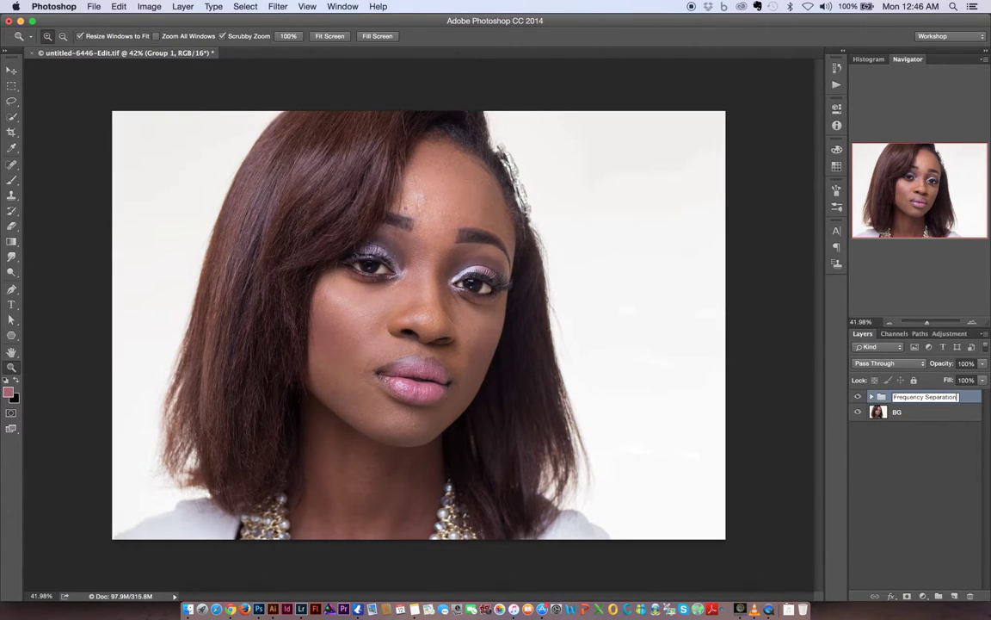
key(Return)
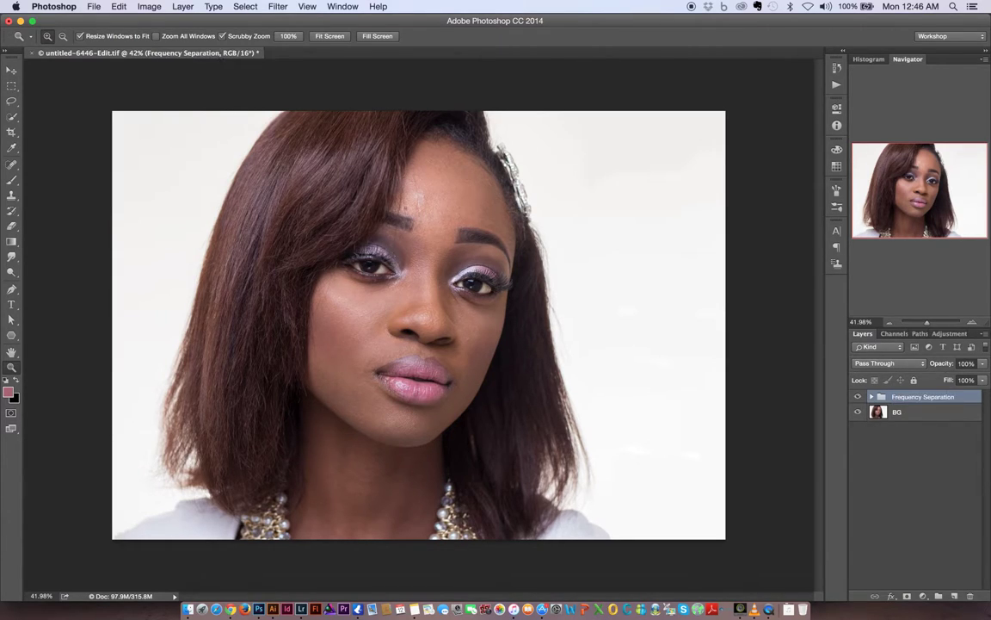
Step: Inspect the skin from the eyes down to the neck, and select the HF/Texture layer inside the Frequency Separation group
click(495, 214)
drag(495, 214, 477, 269)
drag(431, 298, 511, 221)
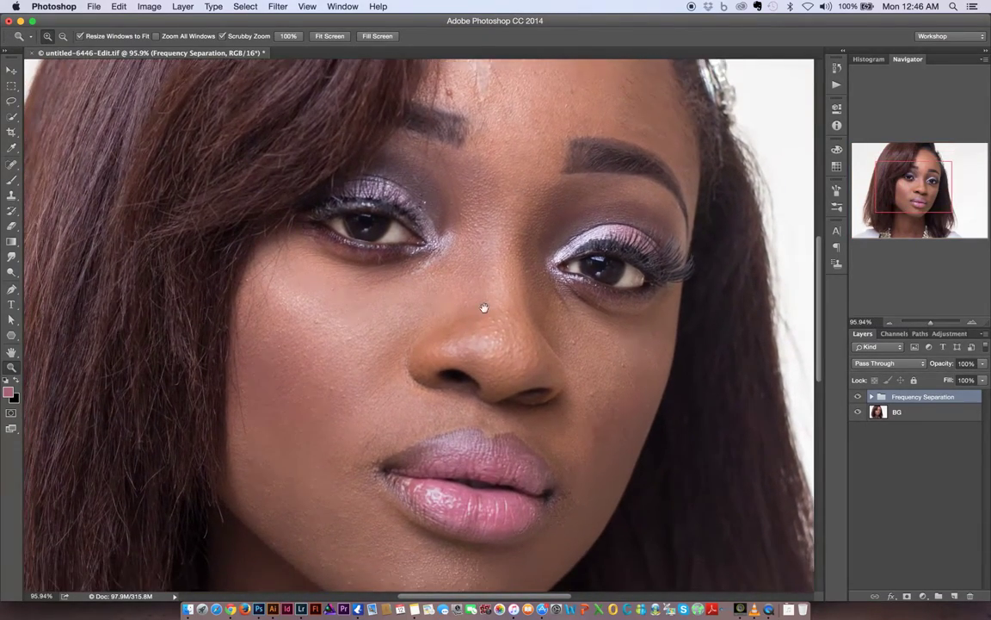
drag(483, 307, 495, 195)
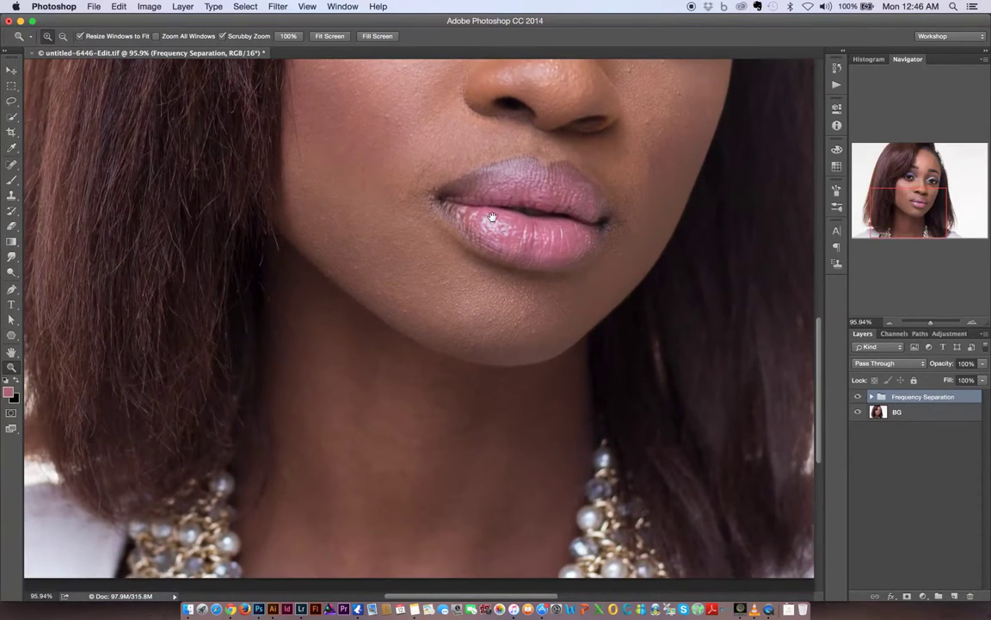
drag(459, 380, 494, 319)
scroll(501, 346, up, 5)
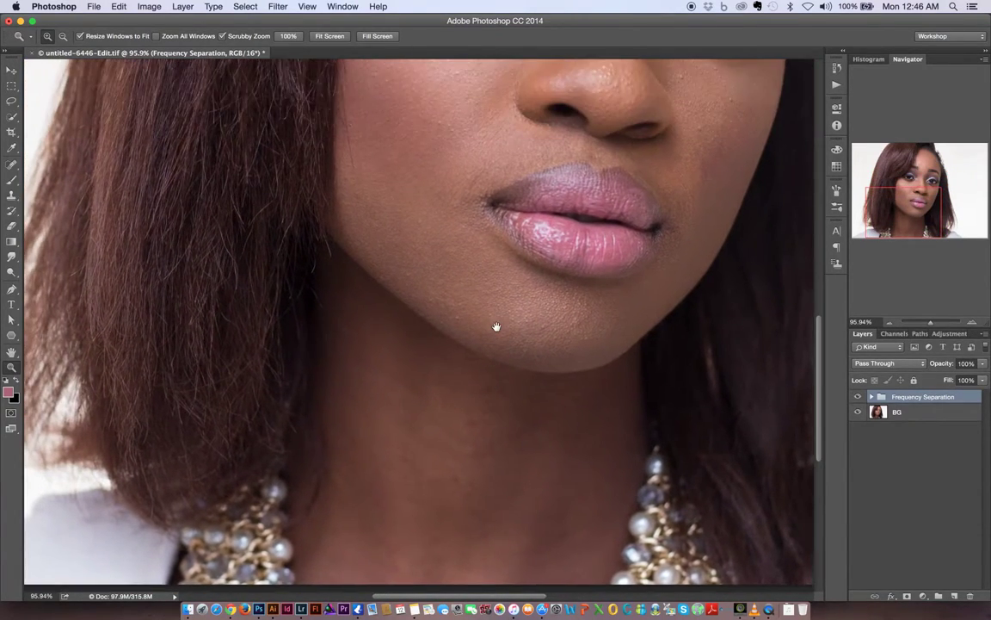
click(871, 398)
click(918, 412)
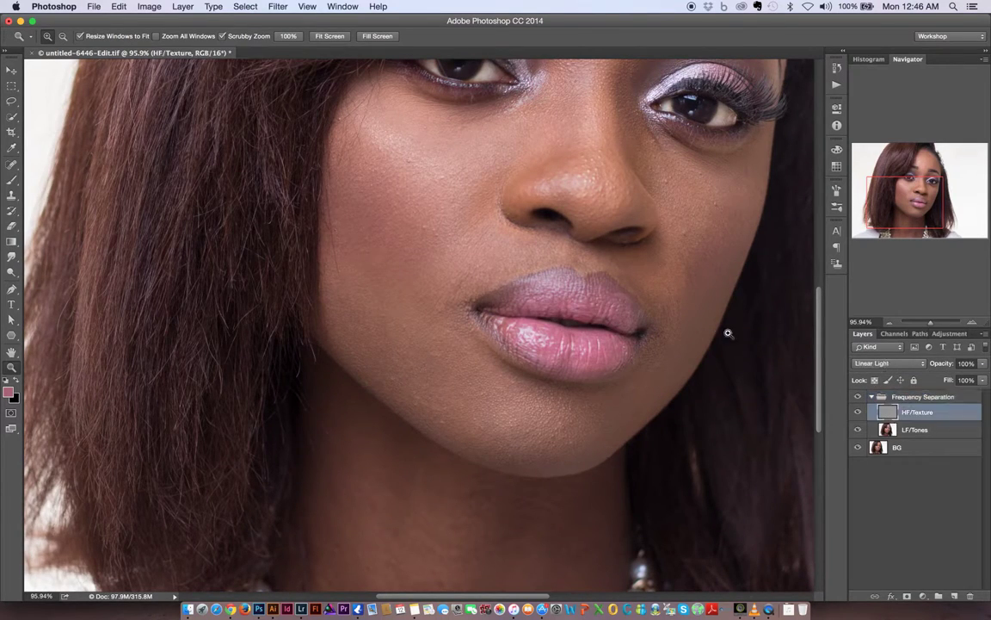
Step: Remove the thin stray hair above the forehead scar using the Spot Healing Brush set to Proximity Match
scroll(504, 282, up, 6)
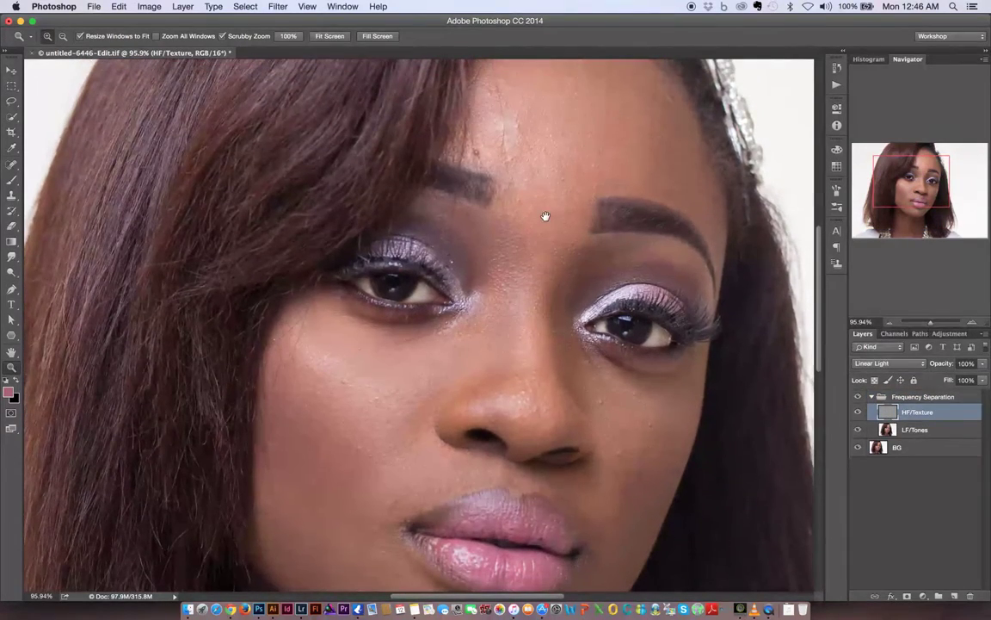
drag(542, 163, 594, 164)
mouse_move(555, 202)
mouse_down()
mouse_move(509, 336)
mouse_move(457, 348)
mouse_move(468, 326)
mouse_up()
scroll(509, 337, down, 4)
key(j)
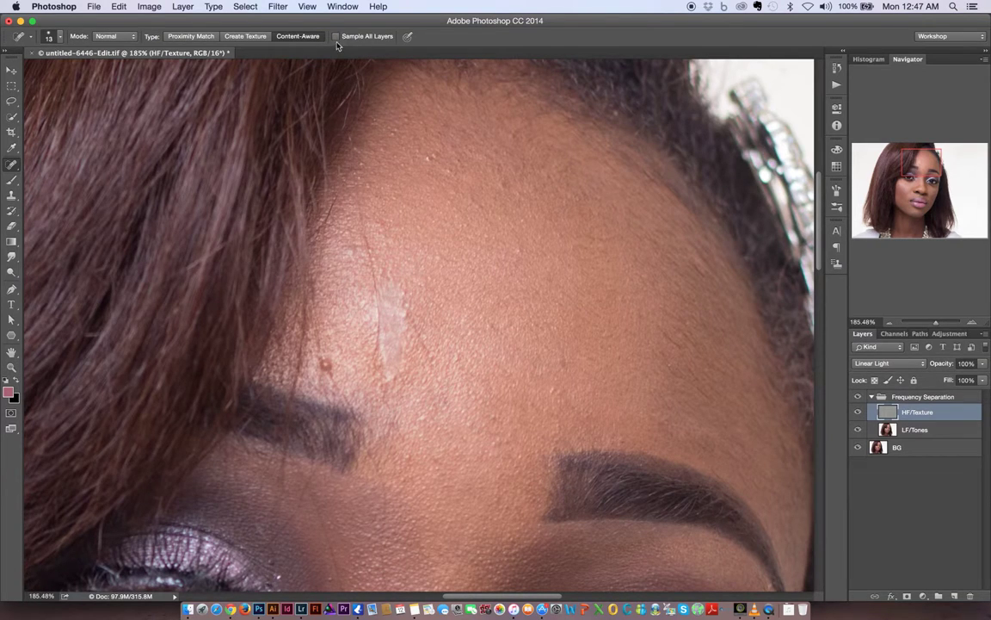
drag(367, 221, 353, 244)
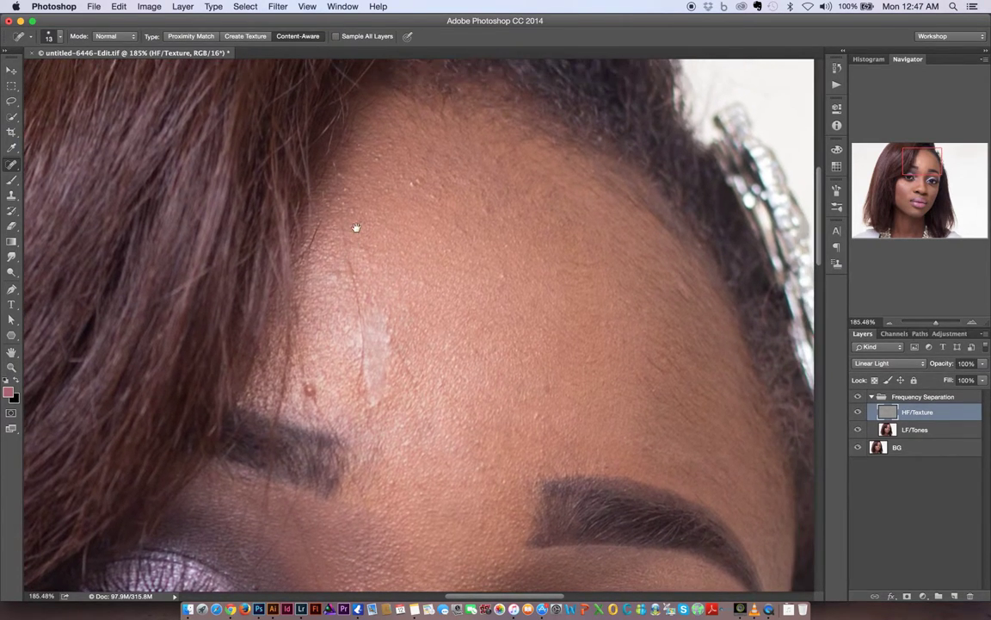
drag(346, 249, 356, 294)
click(208, 38)
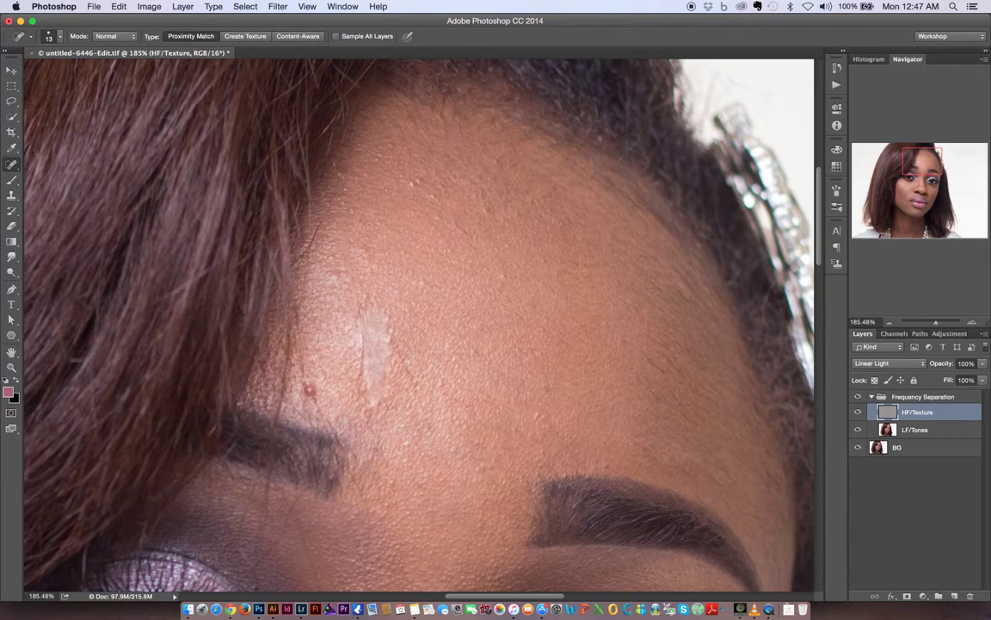
Step: Heal the small bumps and bright spots on the upper forehead near the hairline with the Spot Healing Brush
mouse_move(349, 261)
mouse_down()
mouse_move(362, 316)
mouse_move(350, 271)
mouse_move(359, 313)
mouse_move(405, 298)
mouse_up()
key(z)
key(j)
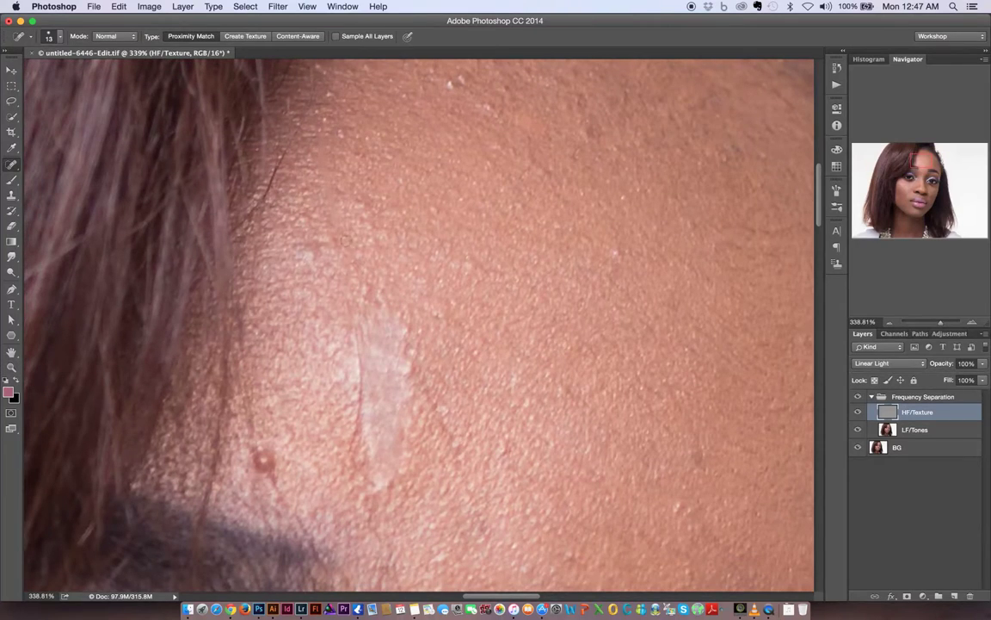
drag(307, 247, 316, 257)
drag(383, 214, 353, 291)
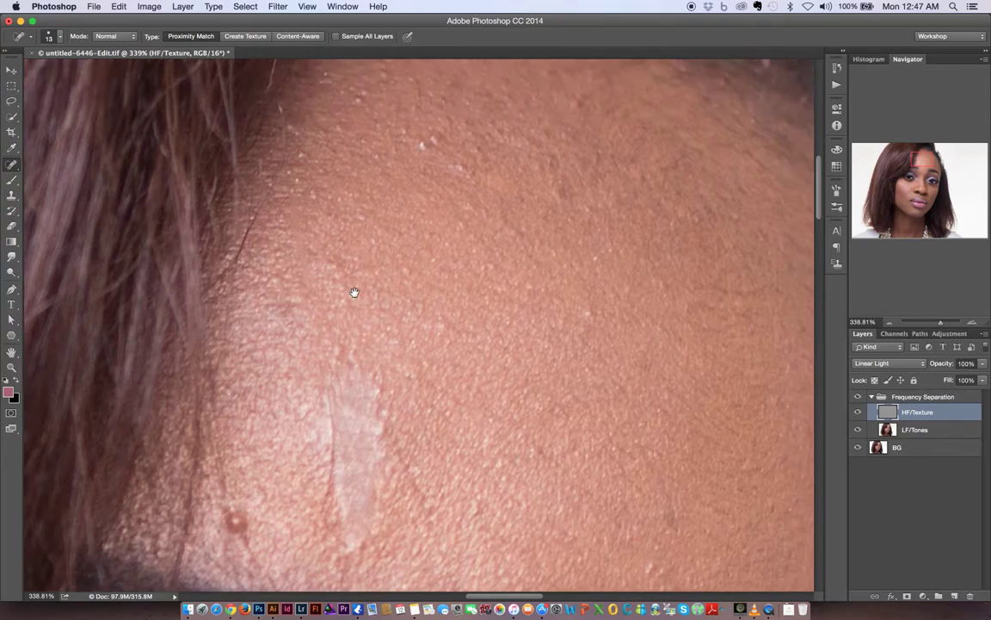
drag(416, 169, 429, 167)
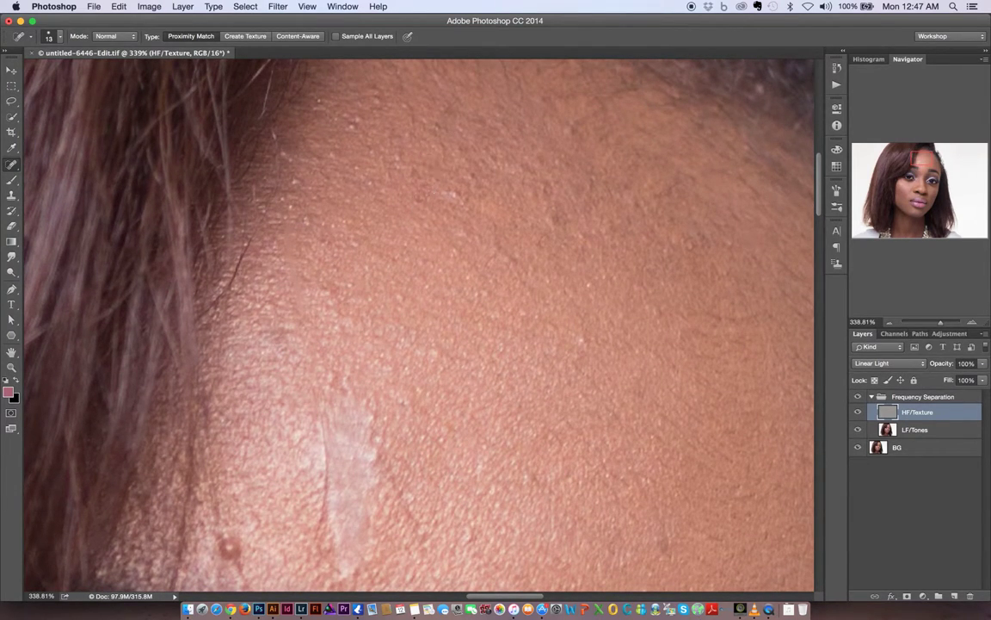
Step: Switch to the Healing Brush with sampling from the current layer and a brush size of 16 for the forehead texture
right_click(12, 162)
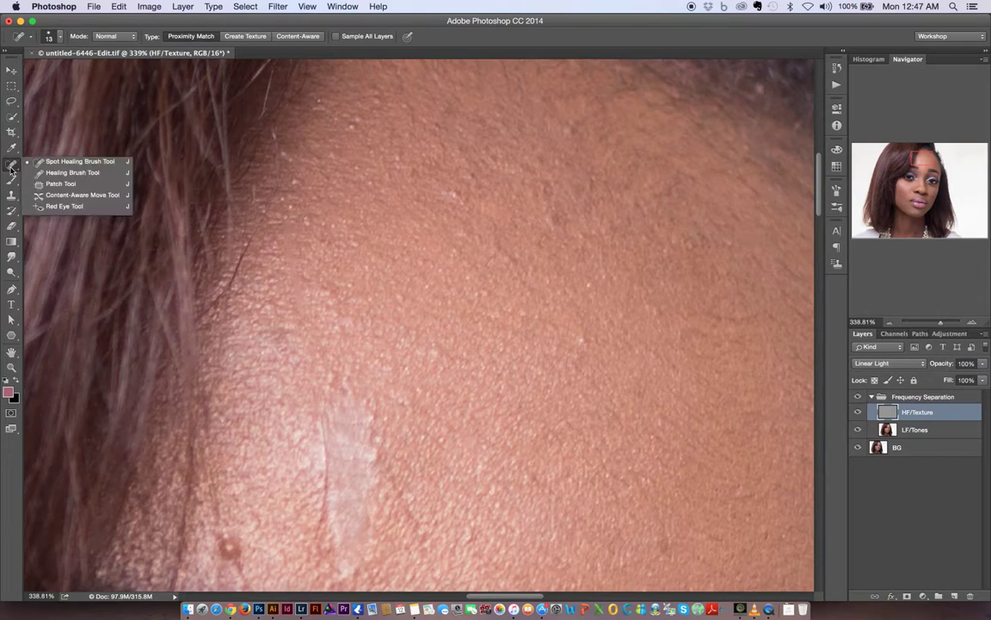
click(73, 173)
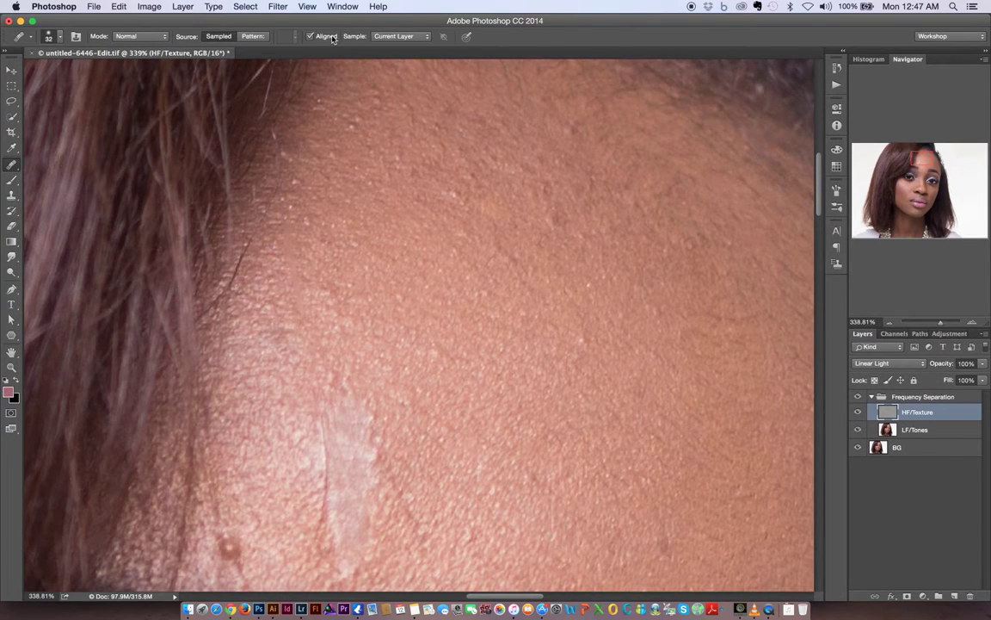
click(389, 37)
click(354, 36)
mouse_move(443, 225)
mouse_down()
mouse_move(410, 227)
mouse_move(421, 367)
mouse_up()
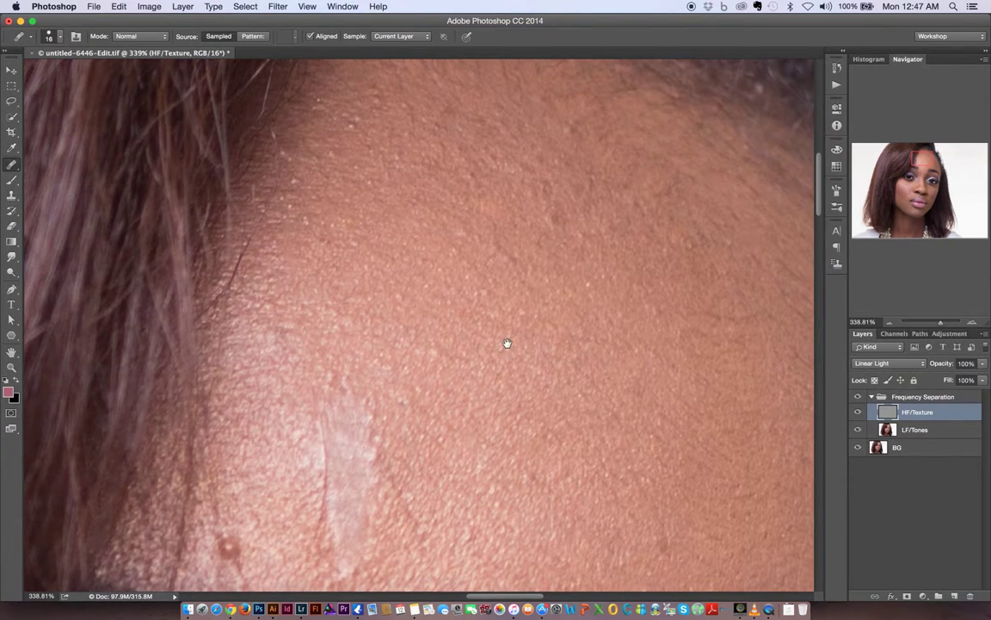
Step: Remove the dark mole above the eyebrow beside the hair with the Healing Brush, sampling clean skin texture near it
drag(507, 343, 497, 223)
drag(495, 286, 500, 218)
alt+click(258, 285)
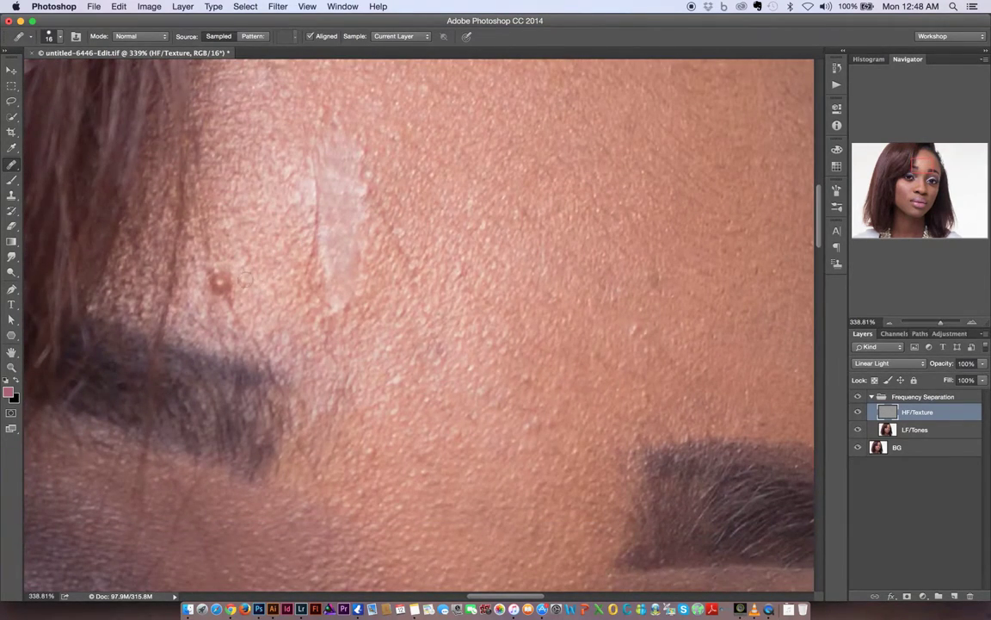
alt+click(191, 242)
click(217, 271)
alt+click(191, 246)
click(206, 274)
click(219, 297)
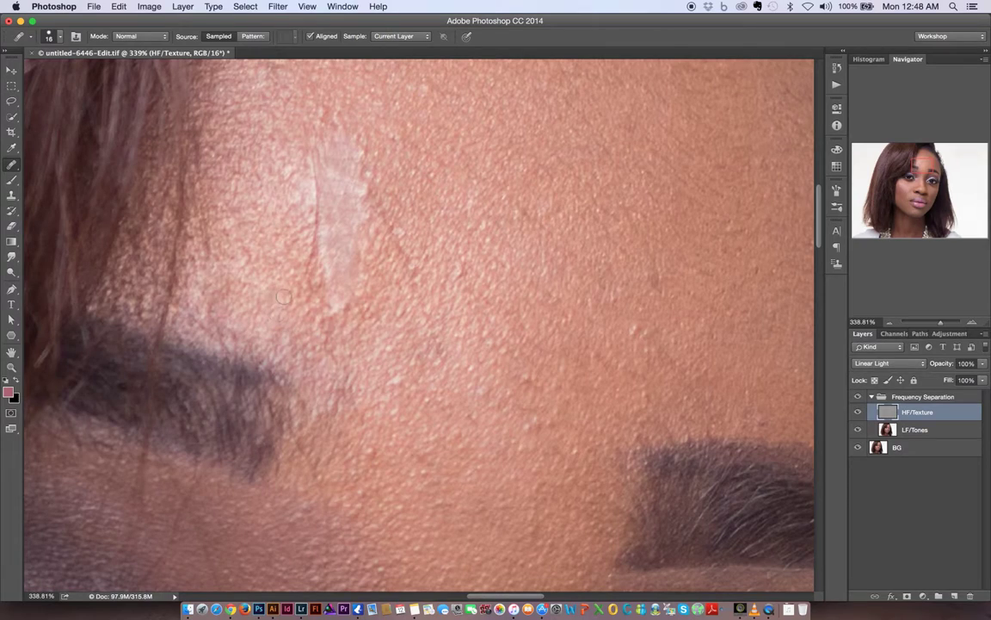
Step: Heal the dark edge of the forehead scar and the fine crease running beside it
mouse_move(315, 226)
mouse_down()
mouse_move(311, 157)
mouse_move(298, 214)
mouse_up()
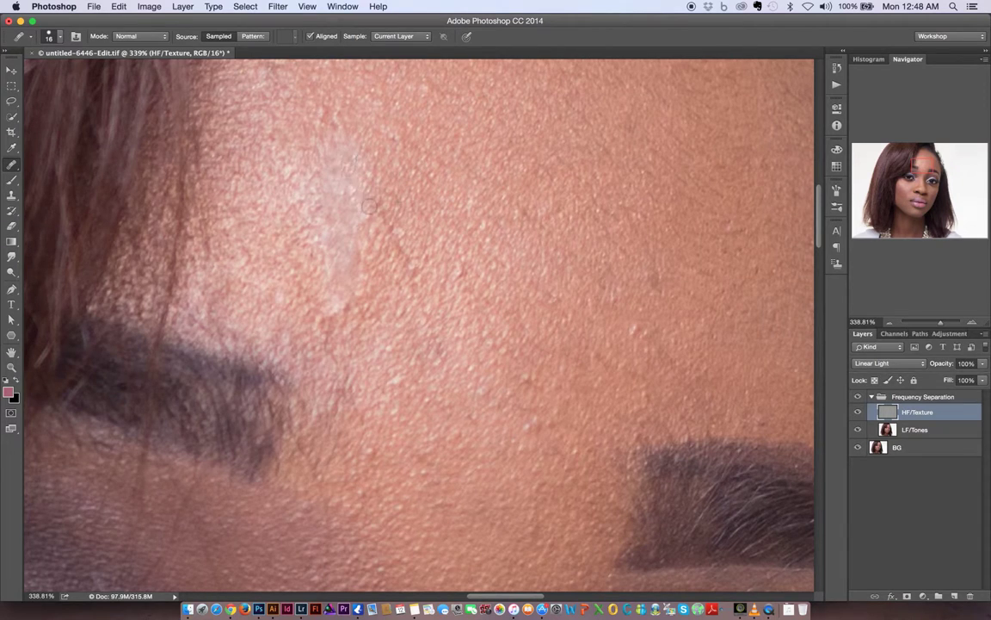
mouse_move(392, 238)
mouse_down()
mouse_move(390, 209)
mouse_move(406, 260)
mouse_up()
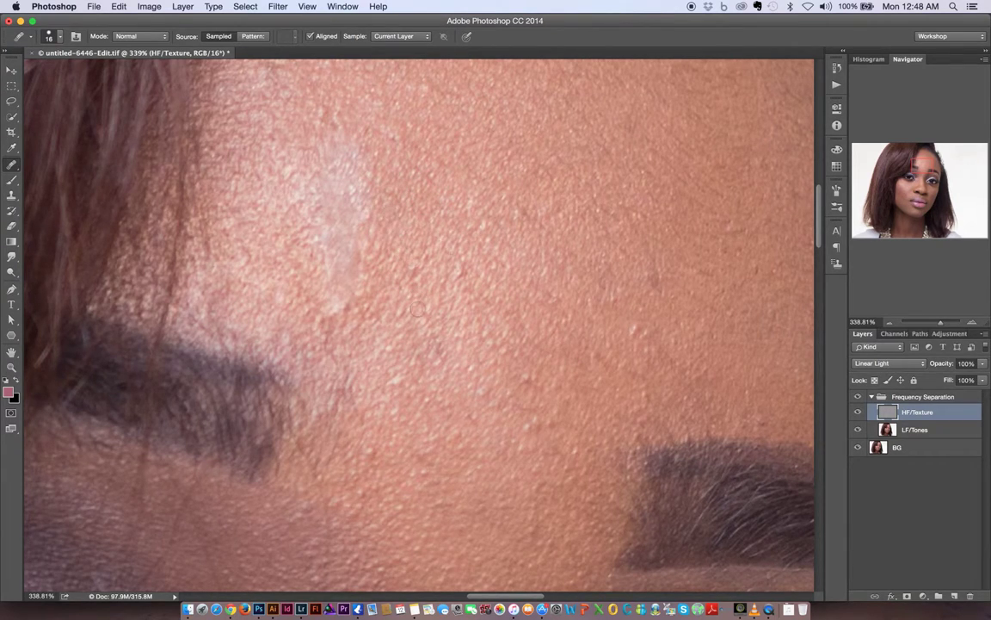
scroll(391, 301, up, 5)
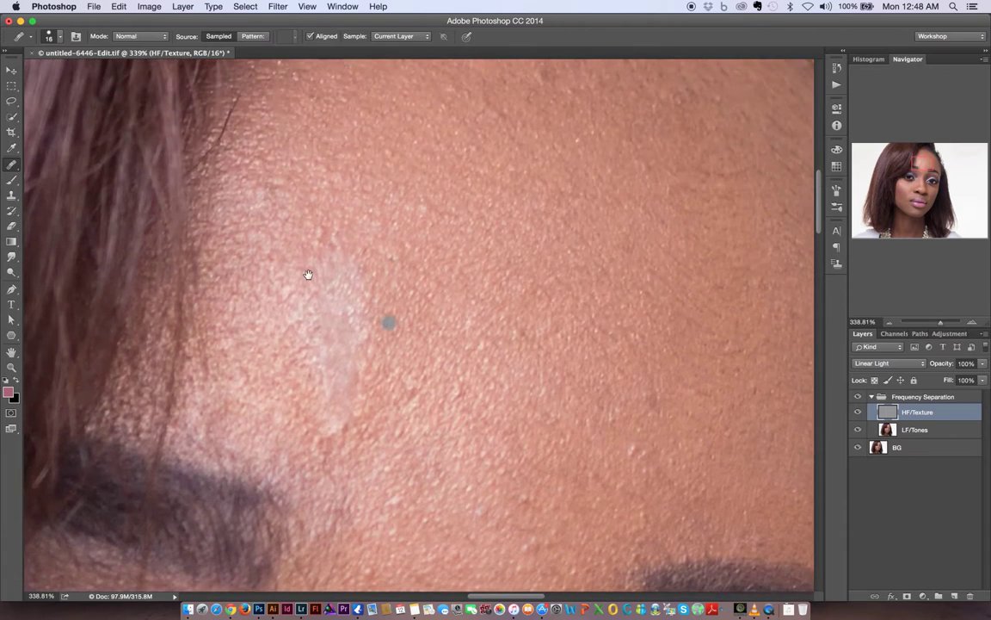
Step: Switch to the Clone Stamp tool and set its sampling to Current Layer
key(s)
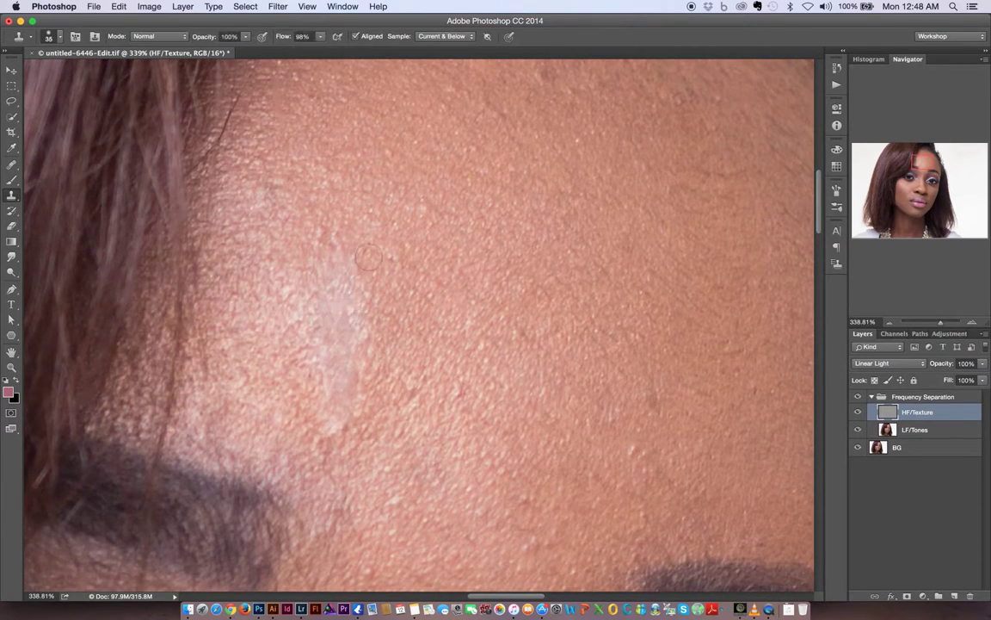
drag(387, 214, 444, 36)
click(442, 36)
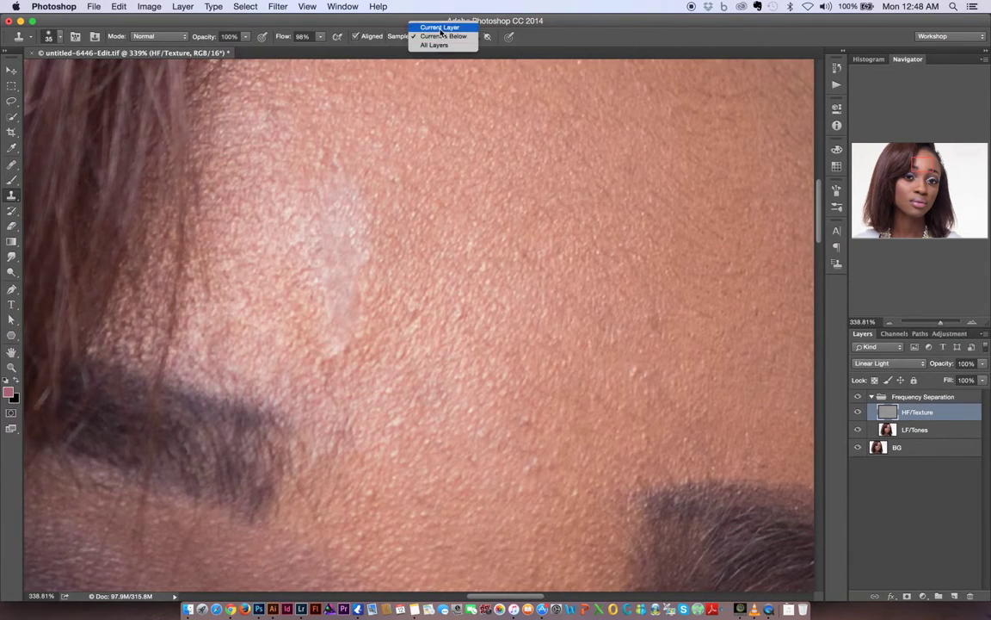
click(437, 25)
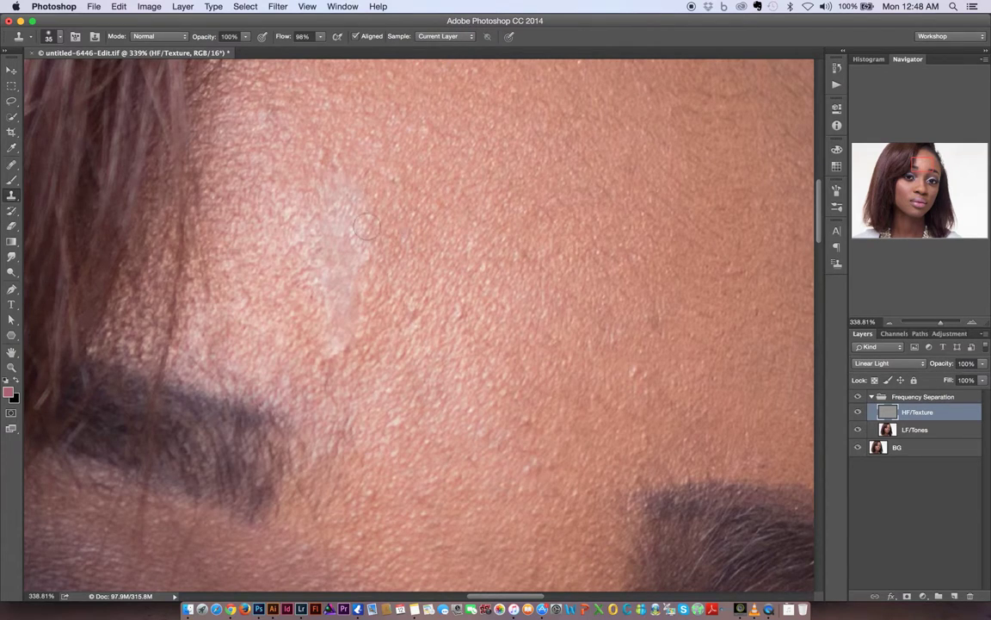
Step: Clone clean forehead texture over the pale scar, sampling from the skin around it
alt+click(387, 162)
mouse_move(332, 181)
mouse_down()
mouse_move(352, 244)
mouse_move(338, 219)
mouse_move(334, 227)
mouse_move(352, 284)
mouse_move(372, 271)
mouse_move(352, 350)
mouse_move(339, 347)
mouse_move(325, 373)
mouse_move(317, 326)
mouse_move(329, 291)
mouse_move(305, 227)
mouse_move(296, 295)
mouse_move(316, 277)
mouse_move(320, 238)
mouse_move(335, 256)
mouse_move(331, 206)
mouse_move(368, 246)
mouse_move(363, 196)
mouse_up()
alt+click(379, 350)
alt+click(408, 222)
Step: Compare the forehead before and after retouching by hiding and showing the Frequency Separation group
key(z)
mouse_move(402, 226)
mouse_down()
mouse_move(344, 239)
mouse_move(372, 237)
mouse_up()
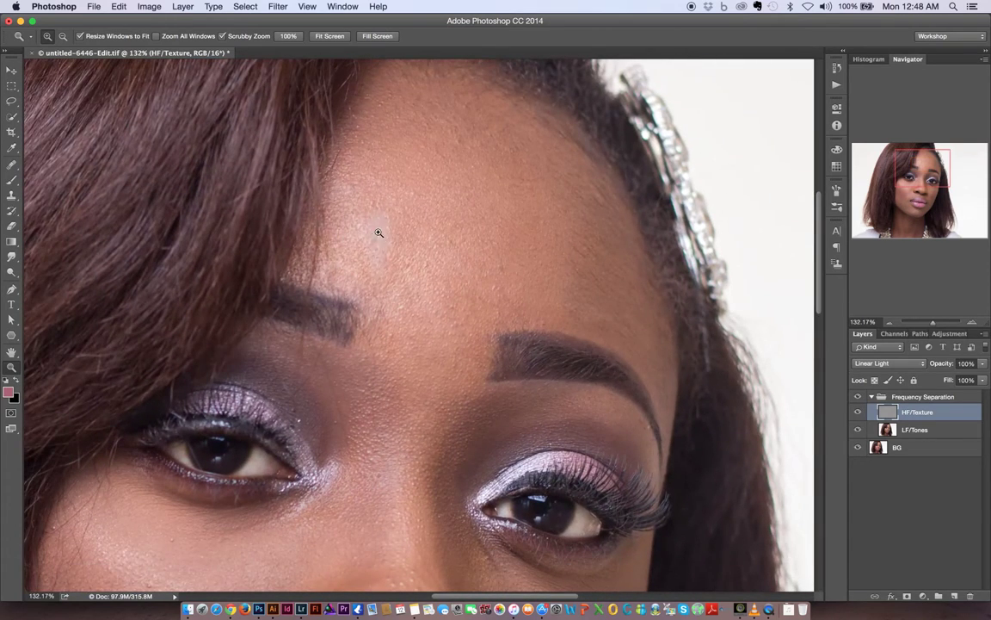
click(858, 398)
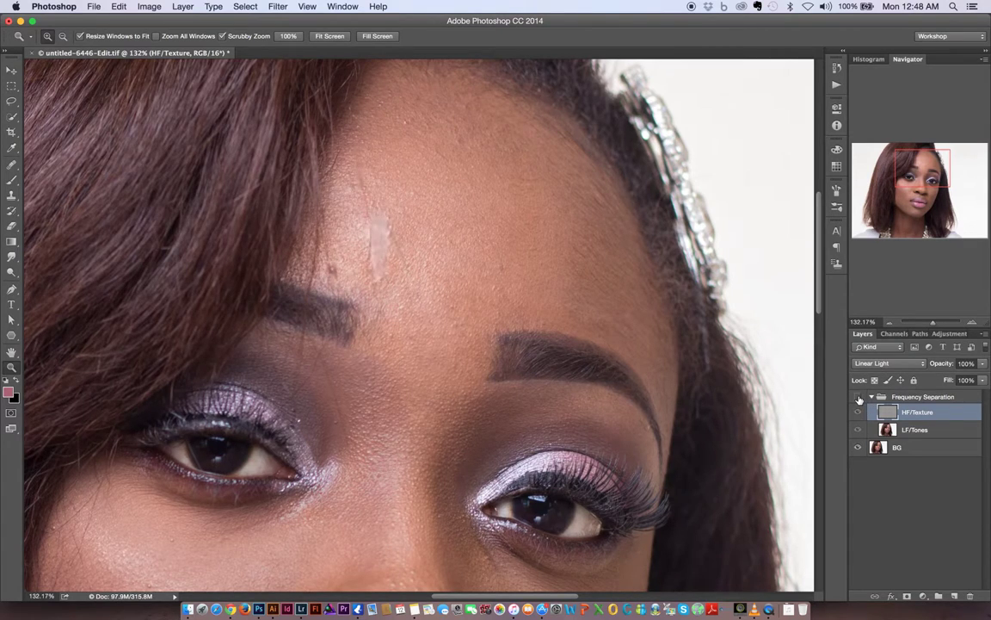
click(858, 397)
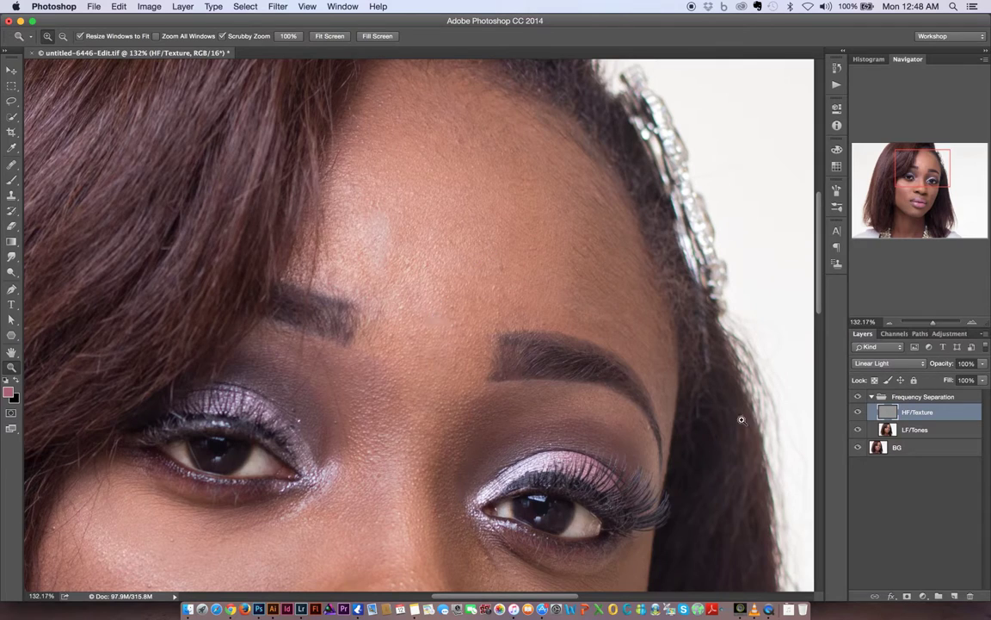
Step: Reduce the Clone Stamp brush size to 21 and clean up the bumps on the cheek beside the long hair
key(s)
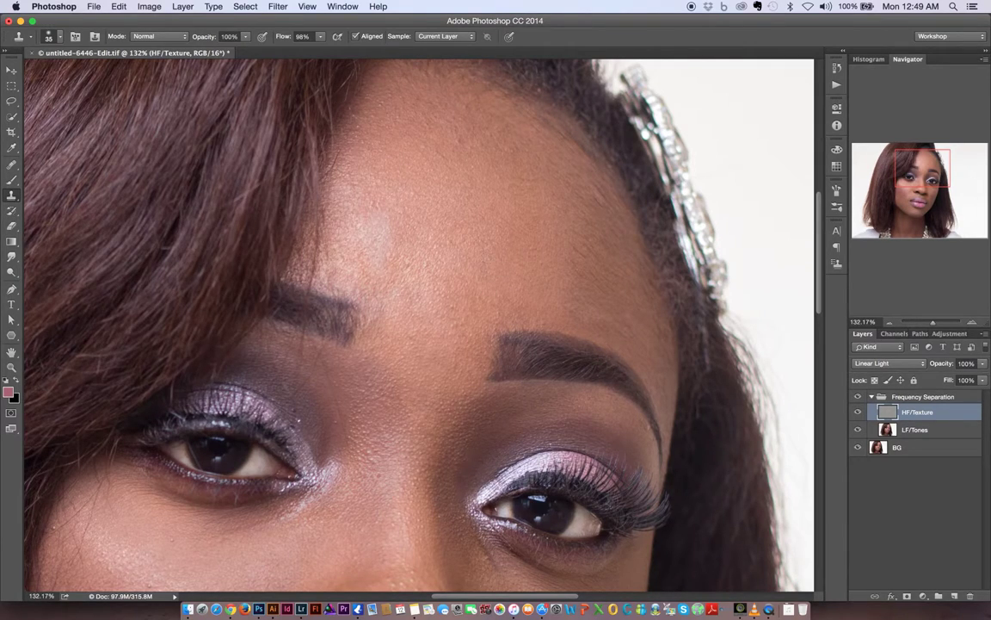
drag(408, 234, 446, 141)
drag(346, 262, 338, 262)
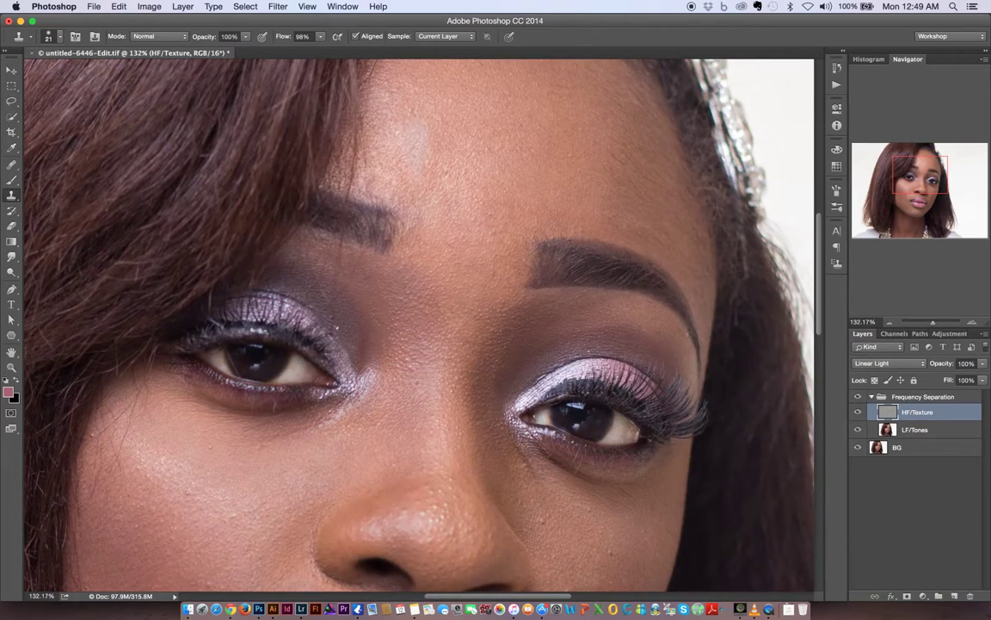
scroll(425, 266, down, 5)
scroll(425, 266, left, 5)
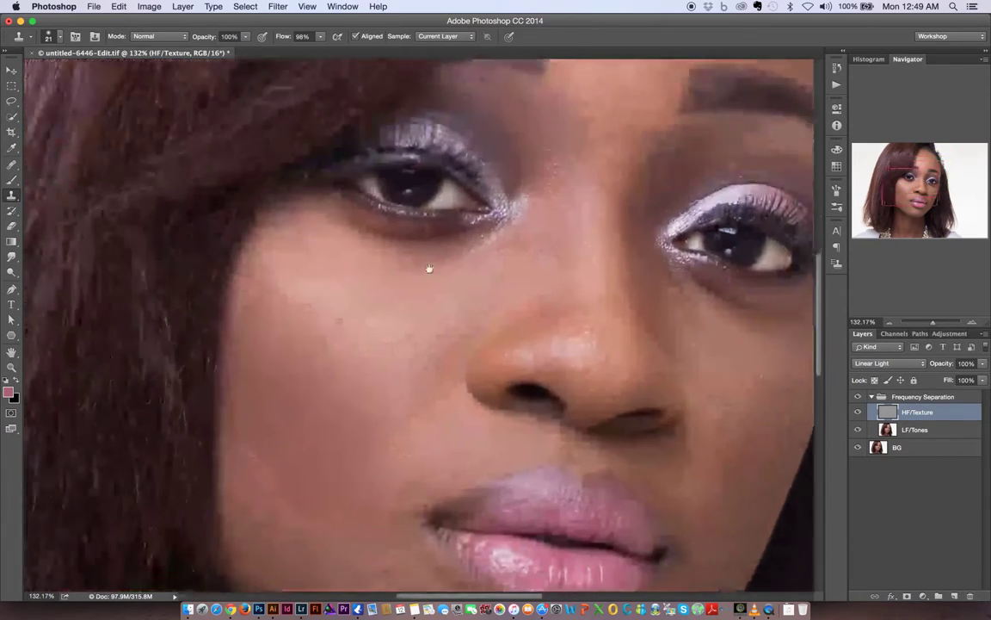
scroll(294, 263, up, 4)
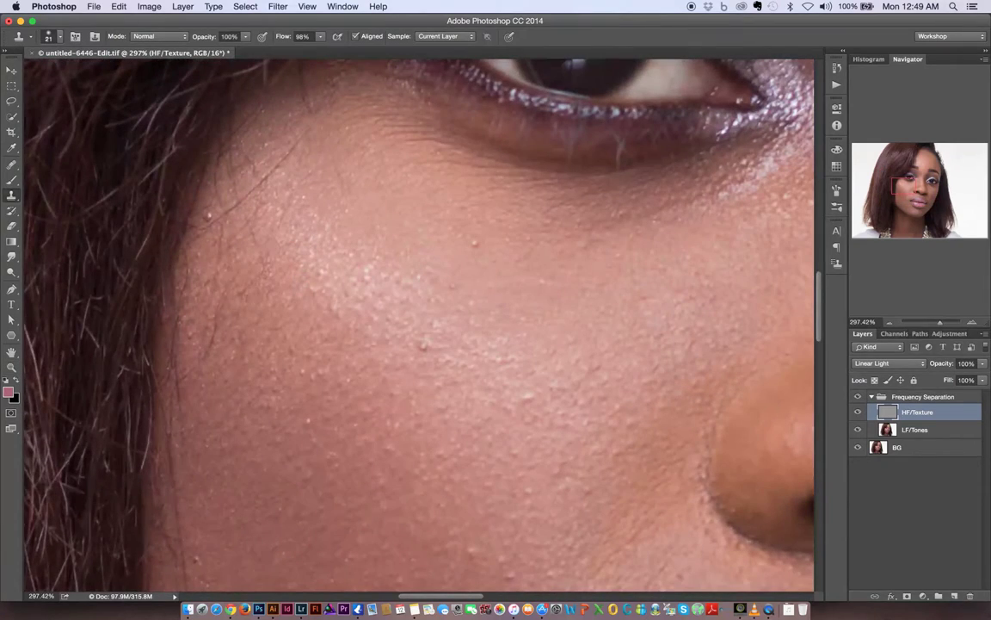
scroll(362, 327, down, 5)
key(z)
drag(274, 374, 199, 370)
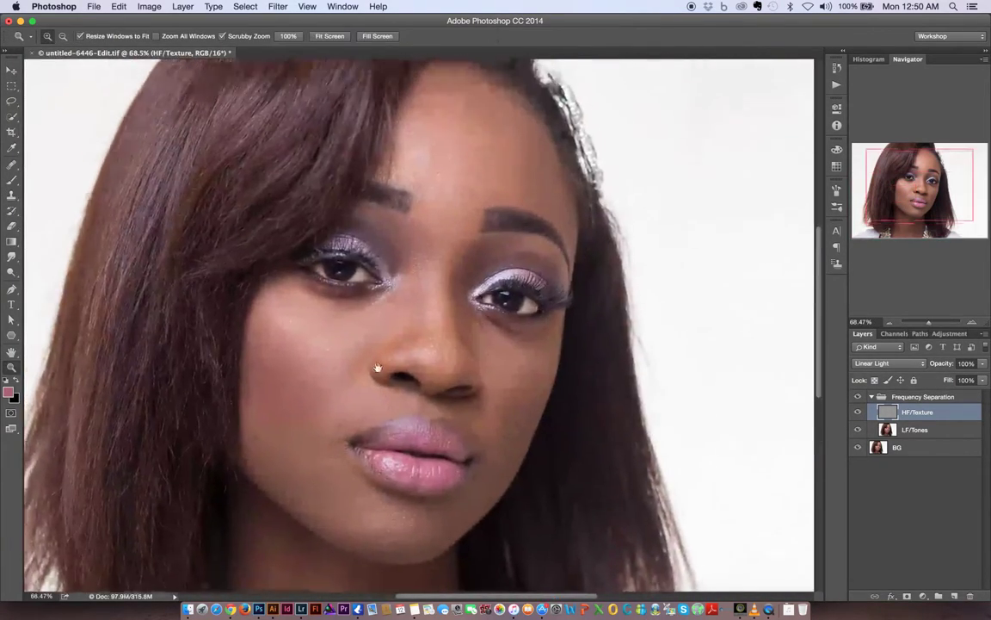
Step: Retouch the skin texture around the nose, the mouth and the chin with the Clone Stamp
drag(415, 197, 475, 206)
scroll(352, 277, down, 5)
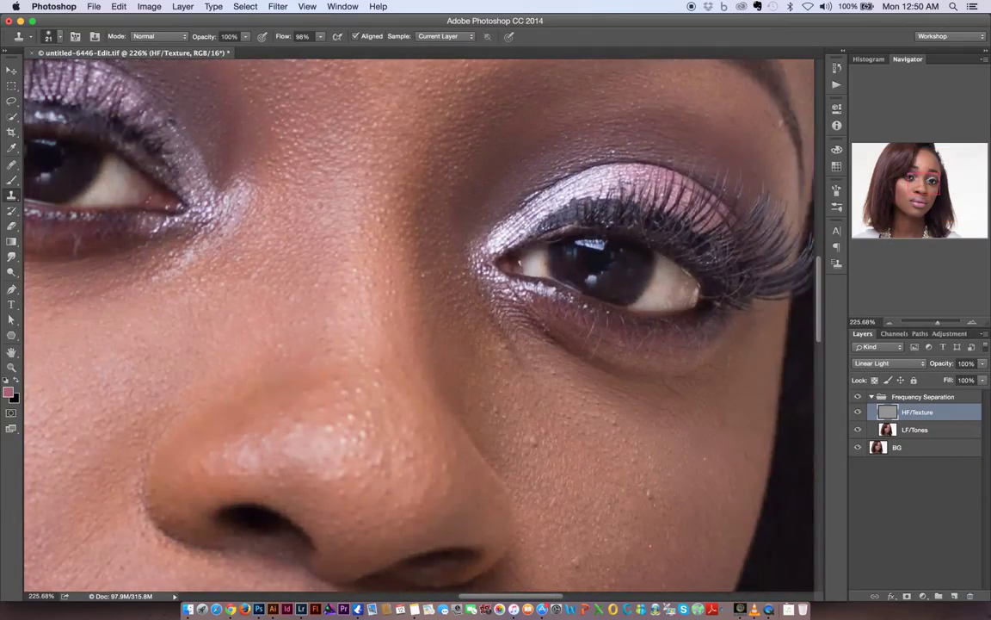
scroll(551, 322, down, 6)
scroll(480, 238, down, 3)
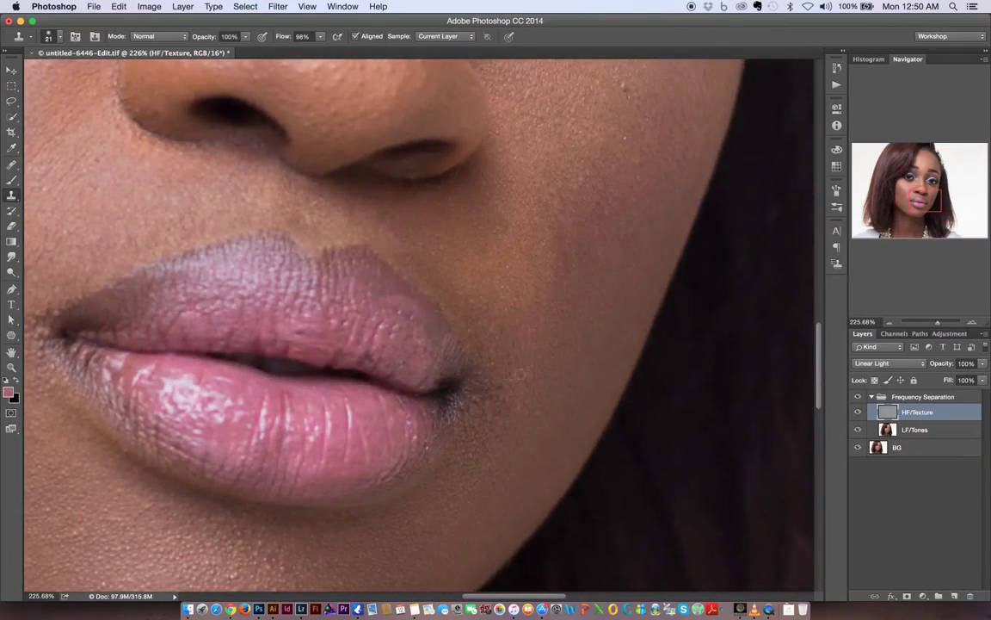
scroll(418, 310, down, 5)
scroll(418, 310, left, 6)
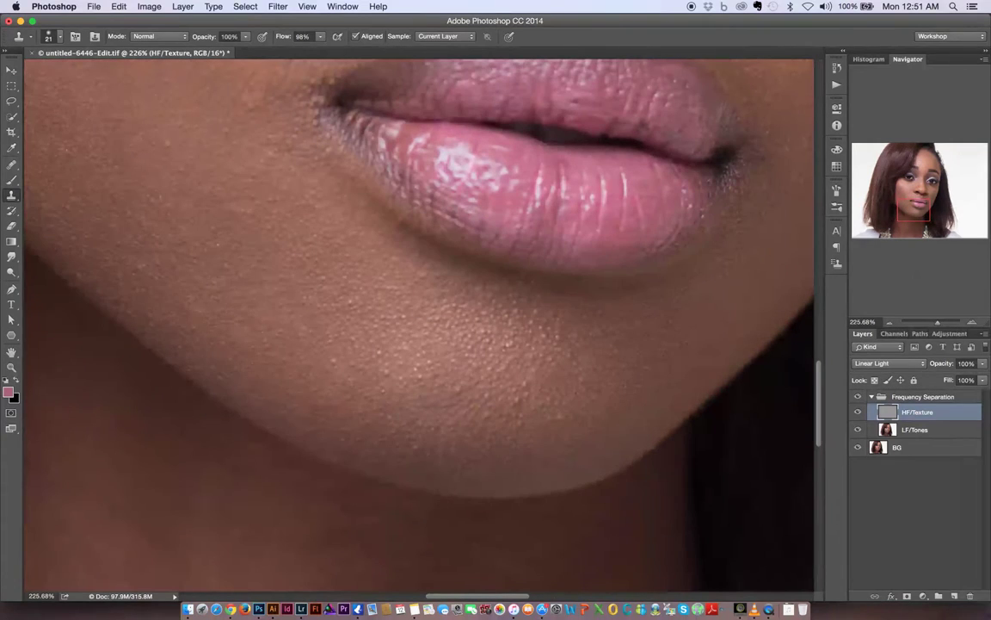
Step: Even out the forehead texture from the fully visible eyebrow up to the hairline with the Clone Stamp
key(z)
drag(366, 211, 297, 211)
drag(546, 168, 624, 166)
scroll(585, 172, up, 5)
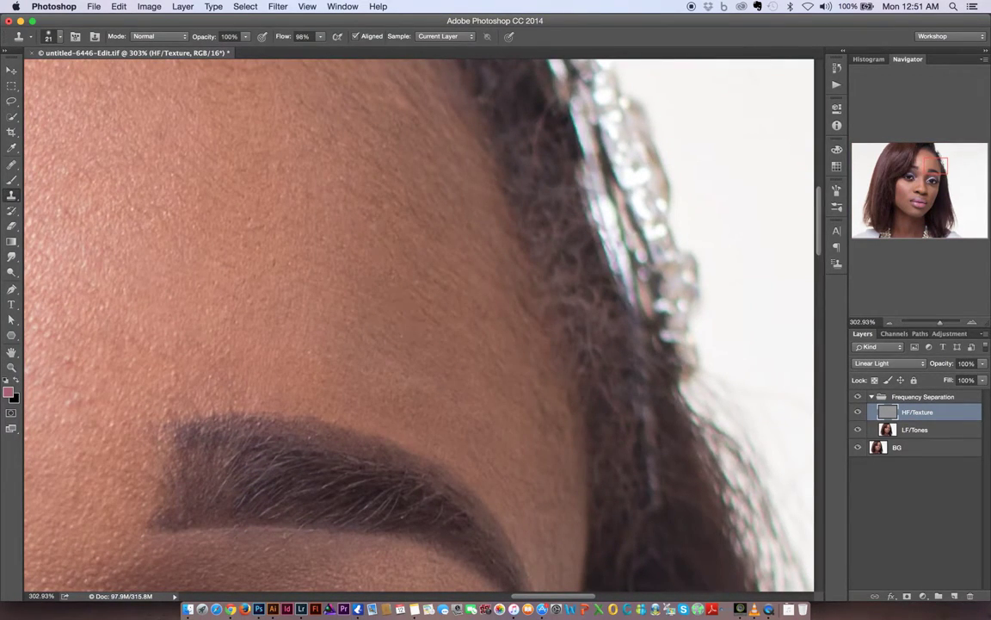
drag(465, 274, 678, 561)
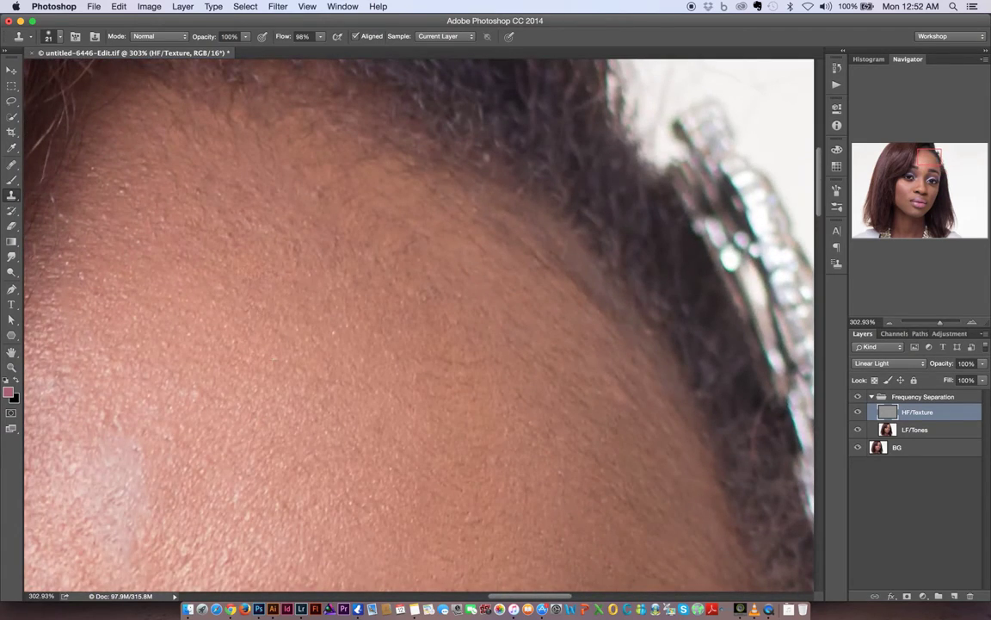
drag(276, 271, 426, 326)
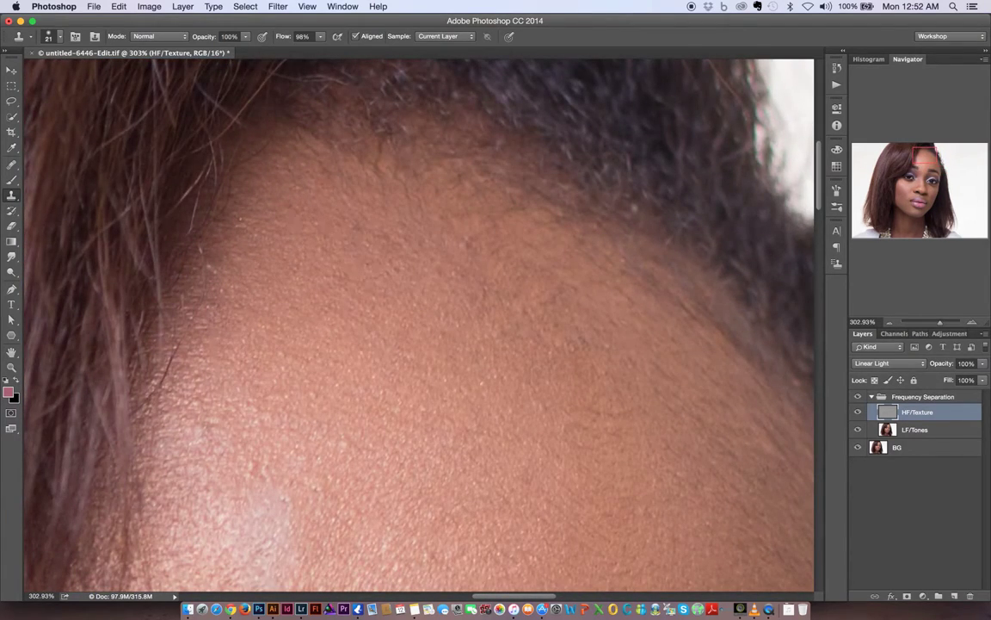
Step: Toggle the Frequency Separation group off and on to check the cleaned forehead against the original
scroll(418, 325, down, 3)
scroll(418, 325, right, 3)
drag(566, 289, 491, 298)
click(859, 399)
click(859, 399)
Step: Clean up the small bumps on the cheek between the nose and the face's edge below the uncovered eye
drag(593, 568, 538, 300)
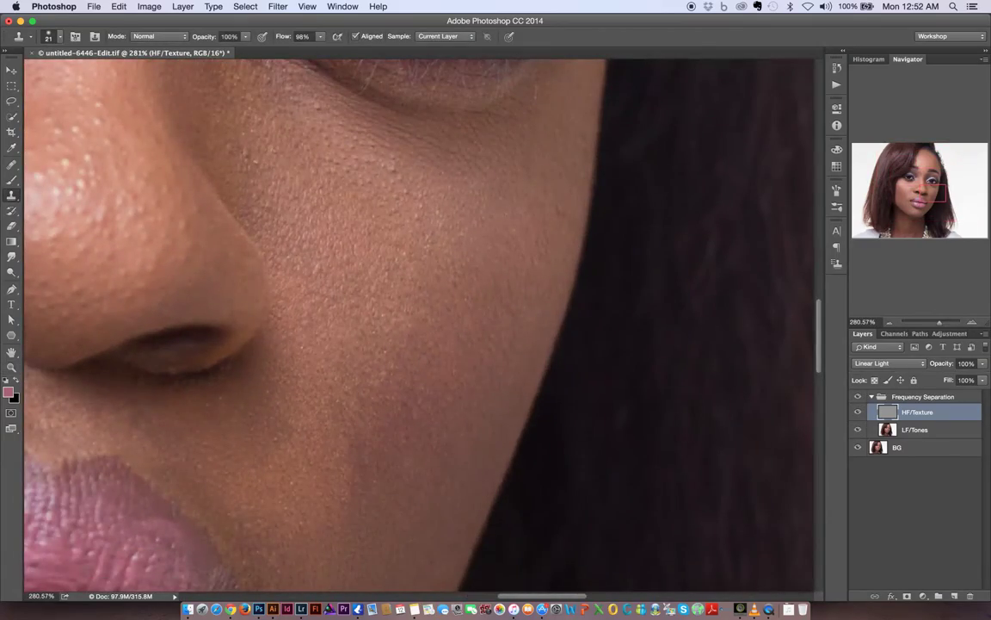
drag(363, 182, 394, 330)
drag(452, 244, 445, 272)
Step: Examine the retouched skin across the whole portrait, from the forehead down to the neck
drag(500, 236, 413, 220)
drag(401, 239, 440, 239)
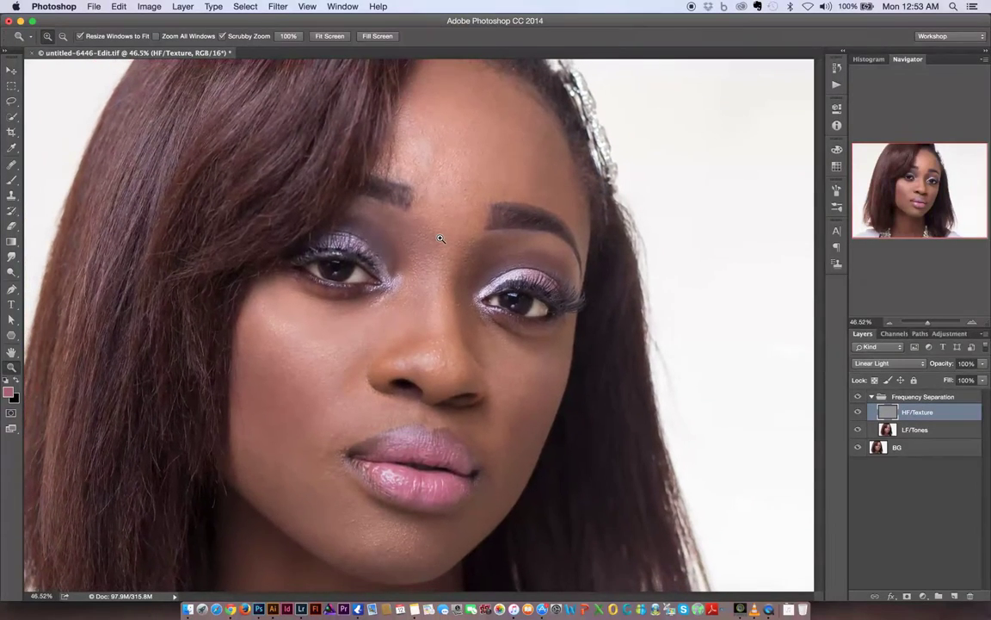
scroll(376, 325, up, 2)
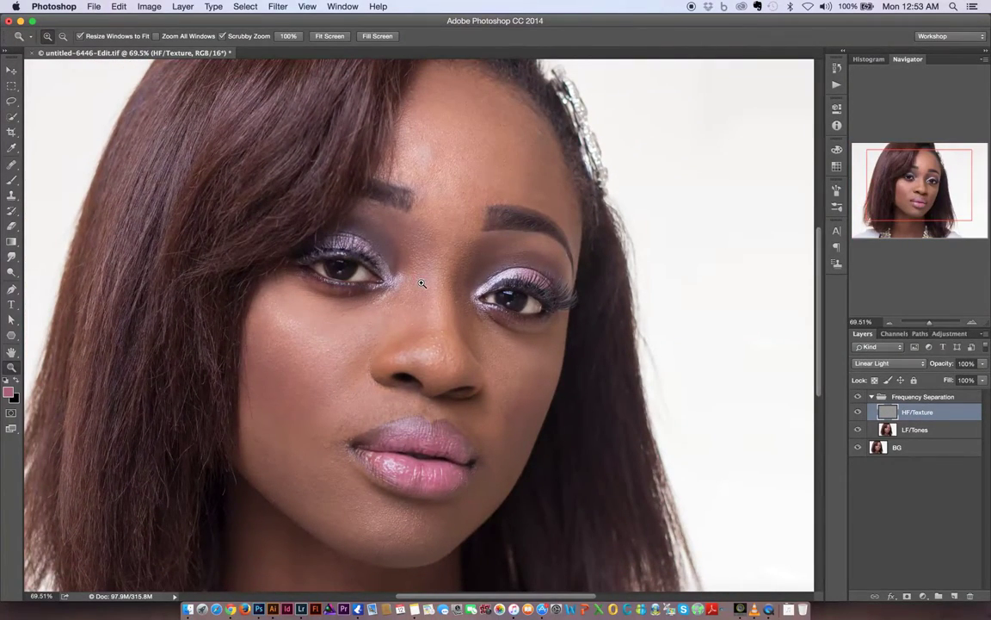
drag(493, 209, 544, 232)
scroll(544, 231, down, 3)
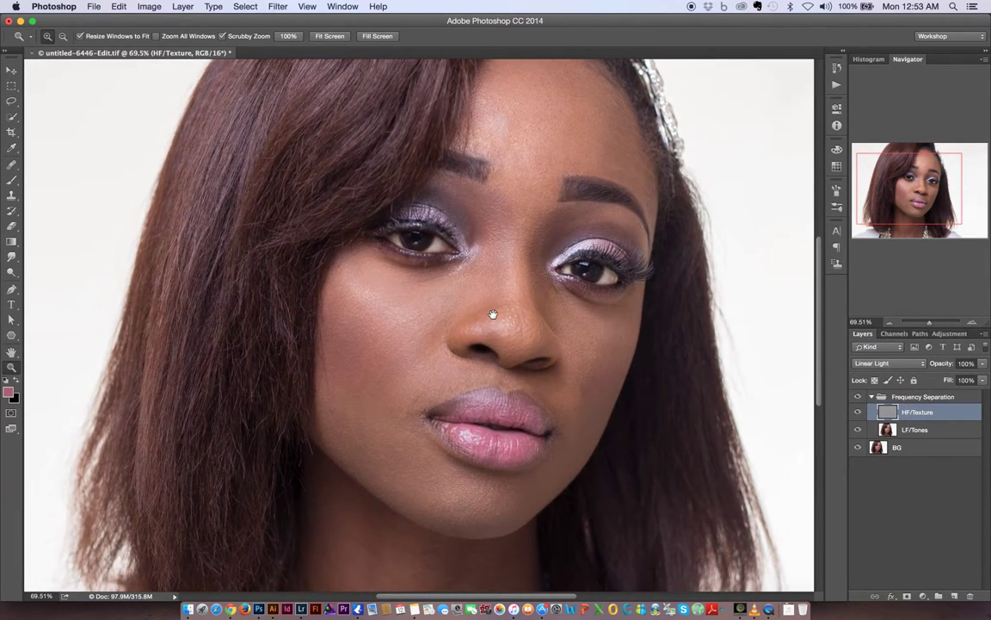
scroll(512, 236, down, 4)
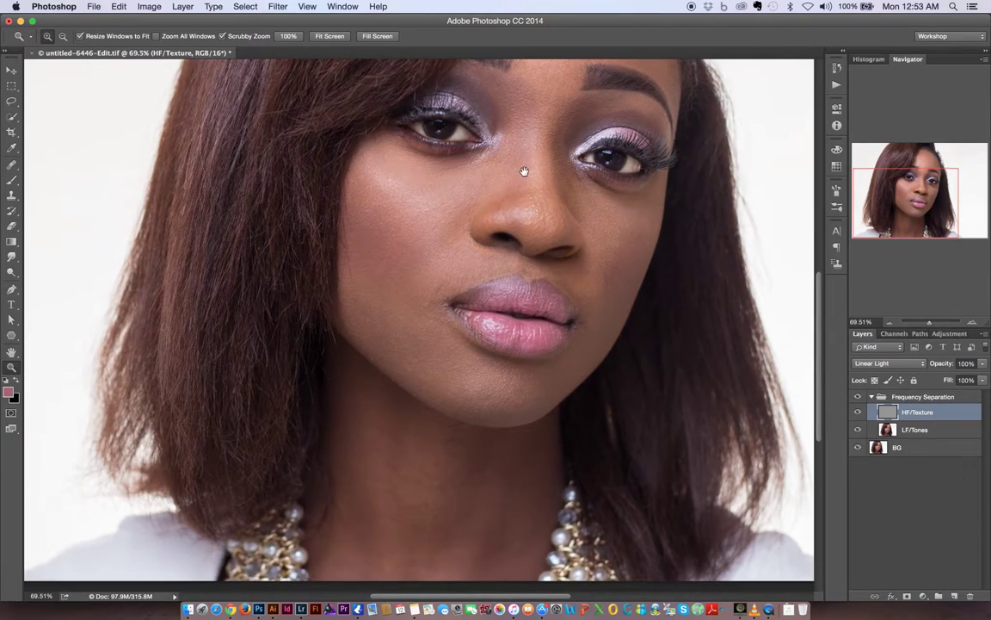
scroll(513, 237, up, 3)
drag(514, 239, 501, 292)
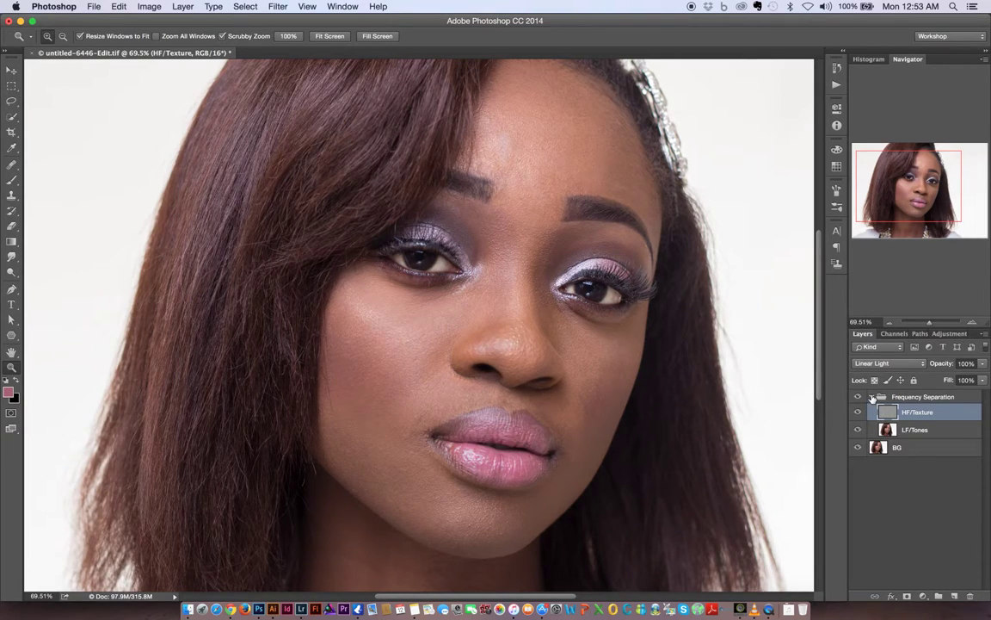
Step: Collapse the Frequency Separation group, compare the portrait with it hidden and shown, and examine the skin from forehead to lips
click(871, 397)
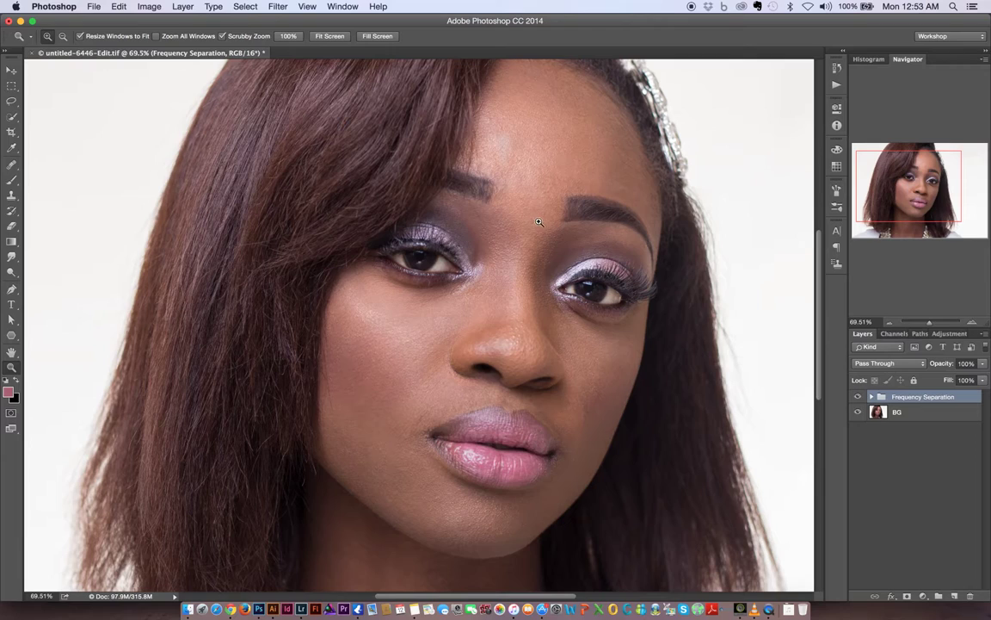
click(858, 397)
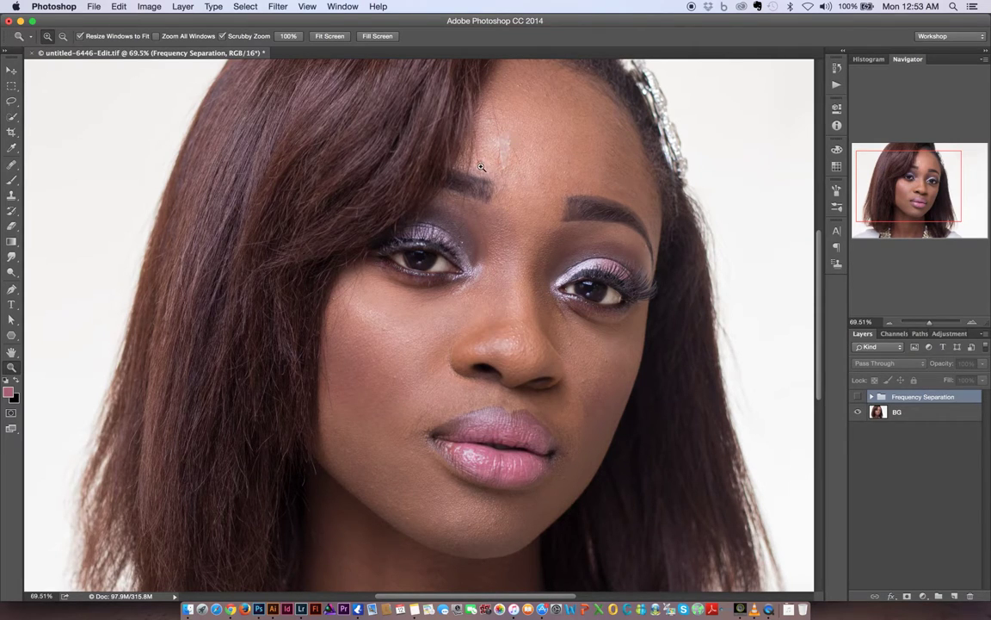
drag(538, 182, 583, 204)
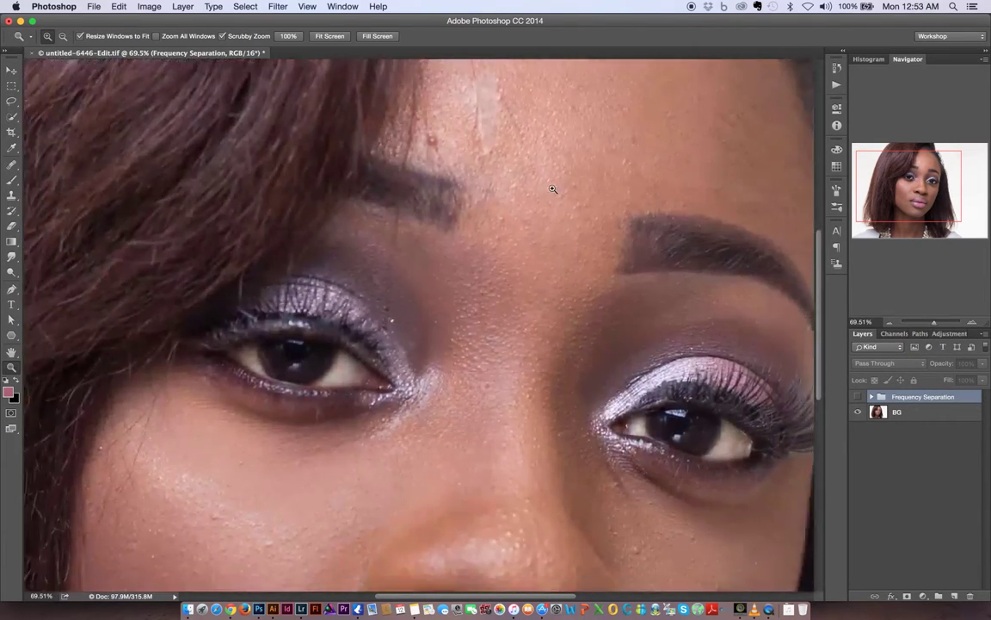
click(858, 397)
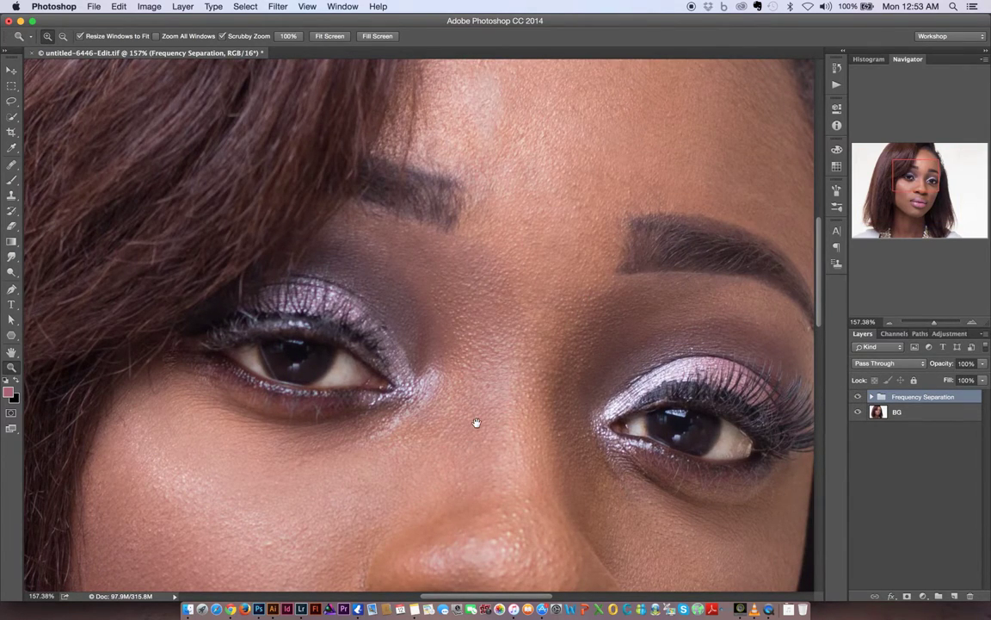
mouse_move(513, 243)
mouse_down()
mouse_move(499, 310)
mouse_move(507, 287)
mouse_move(504, 302)
mouse_up()
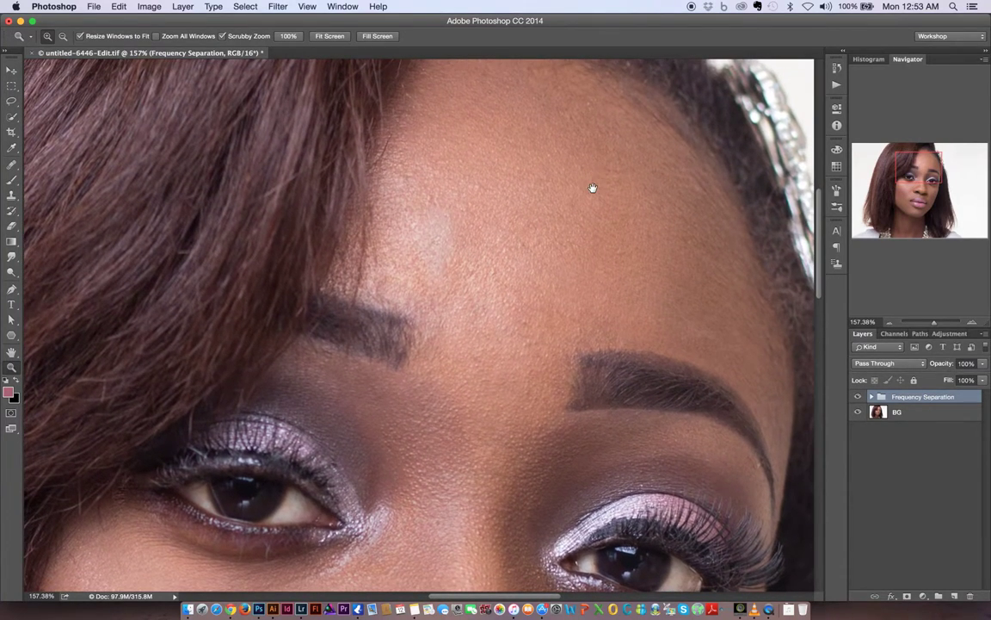
scroll(593, 186, up, 2)
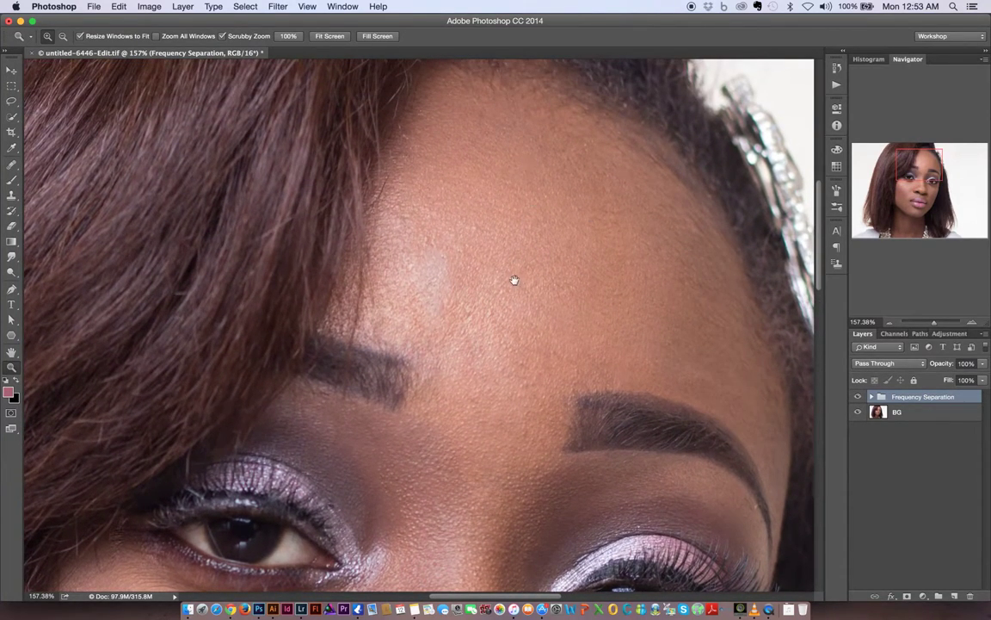
drag(504, 337, 507, 204)
scroll(508, 204, down, 20)
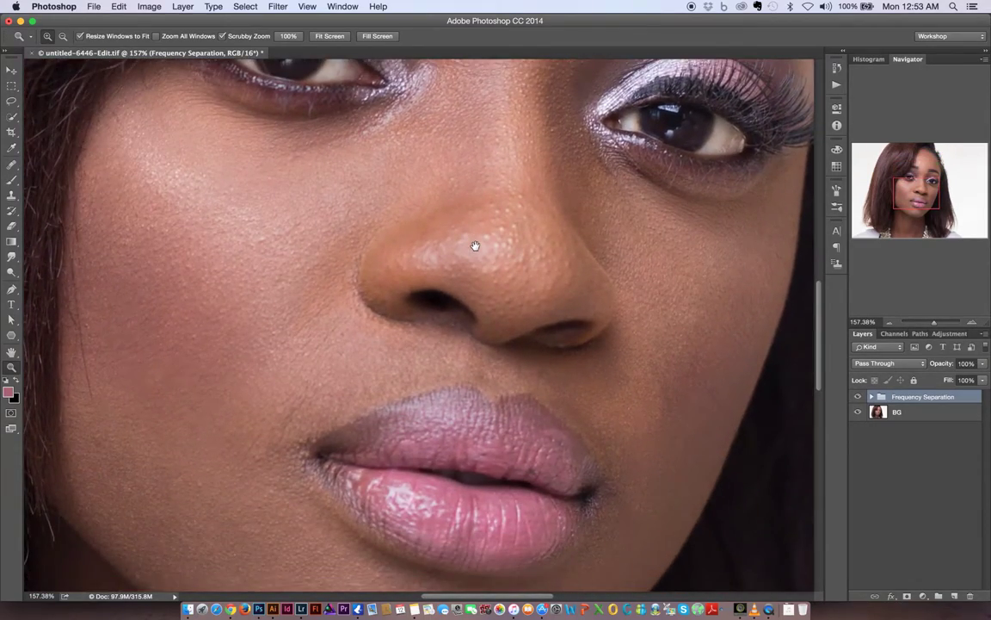
Step: Hide the HF/Texture layer inside the expanded Frequency Separation group to isolate the low-frequency tones
drag(475, 246, 487, 204)
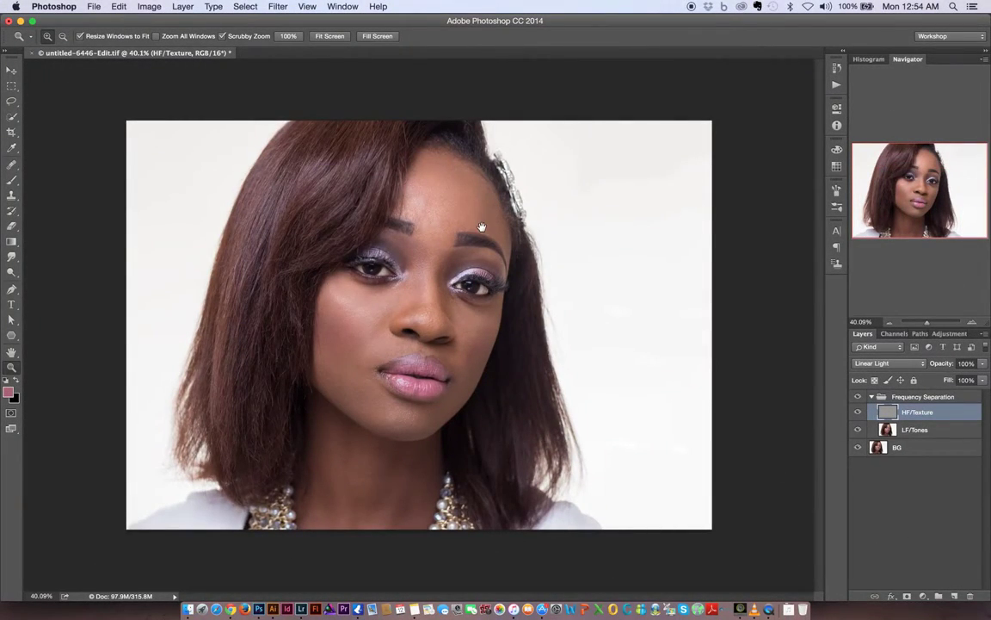
mouse_move(430, 246)
mouse_down()
mouse_move(469, 241)
mouse_move(439, 244)
mouse_up()
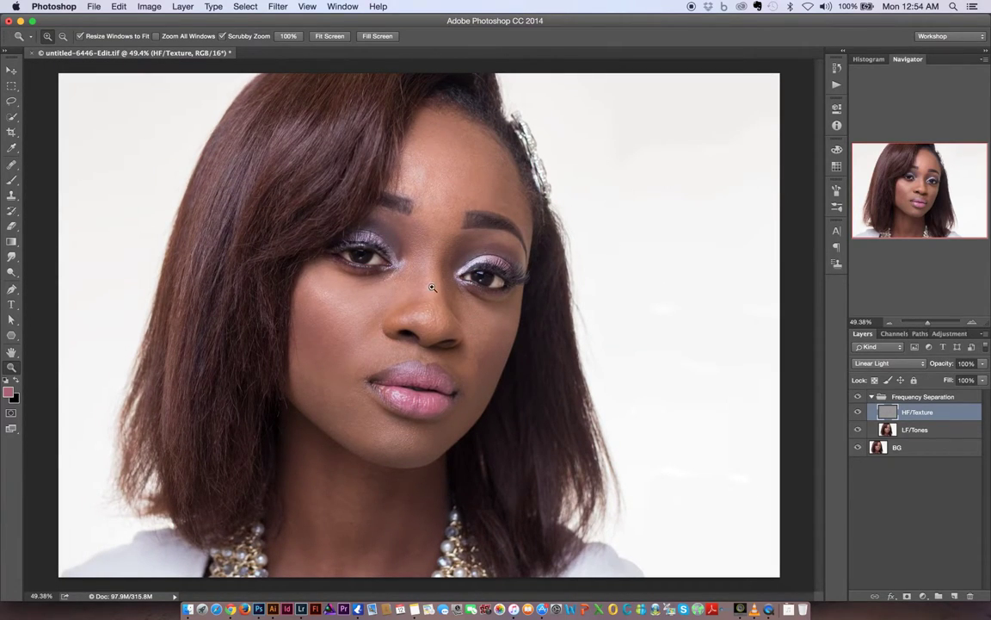
click(857, 413)
drag(451, 177, 435, 152)
drag(456, 293, 481, 290)
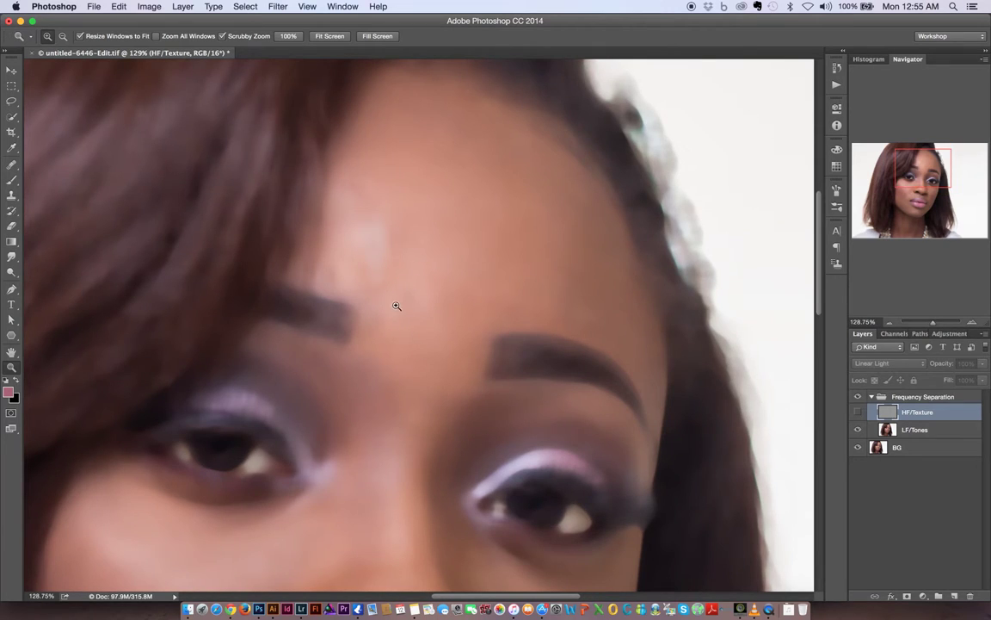
Step: Examine the uneven skin tones from the eyes down to the neck and back up to the forehead
drag(397, 455, 438, 246)
drag(412, 302, 448, 176)
drag(442, 251, 442, 235)
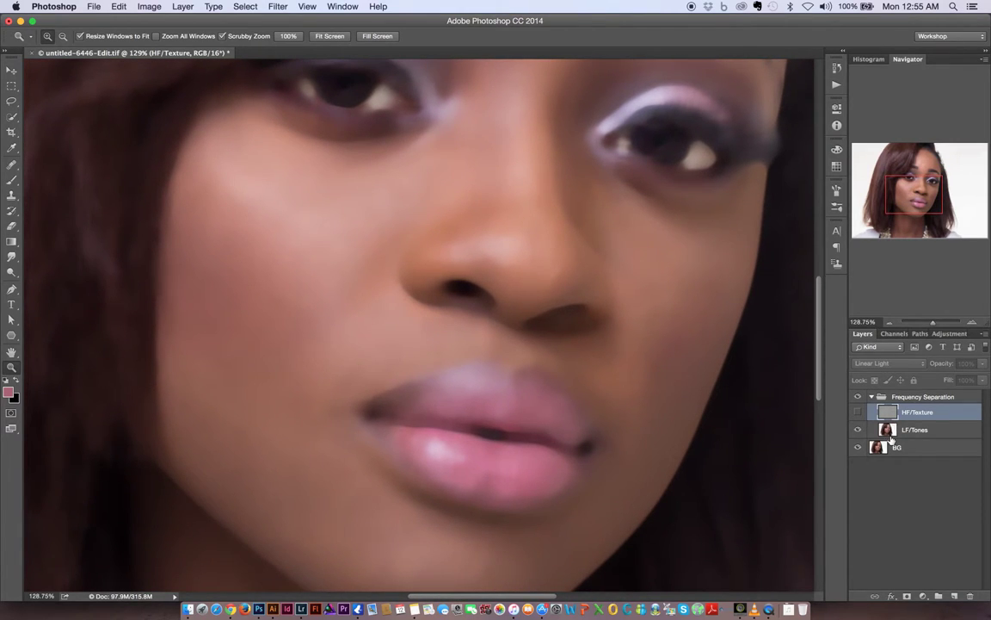
scroll(387, 336, down, 5)
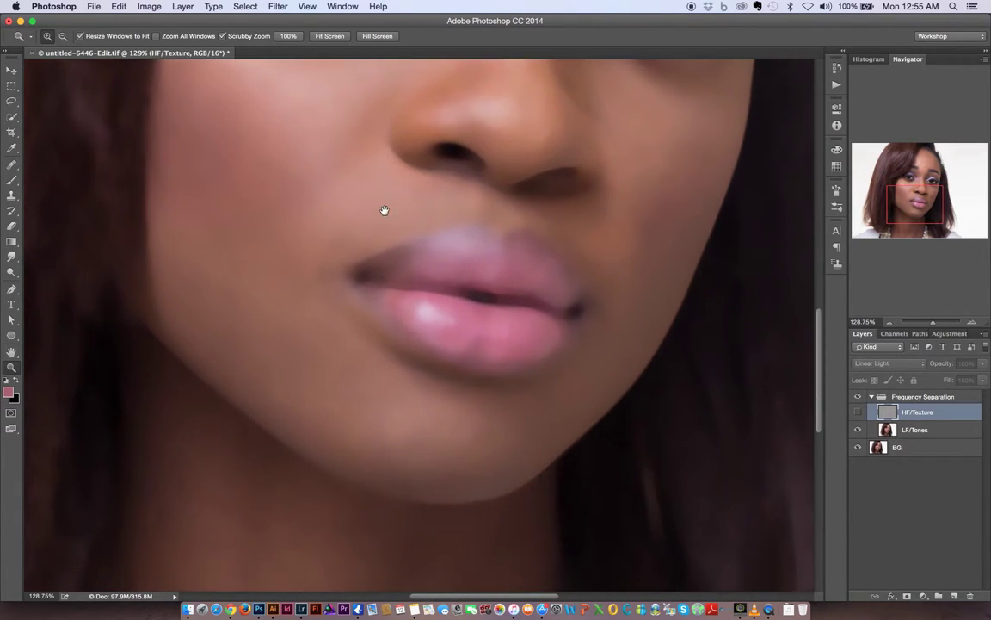
scroll(477, 263, right, 3)
scroll(478, 262, down, 2)
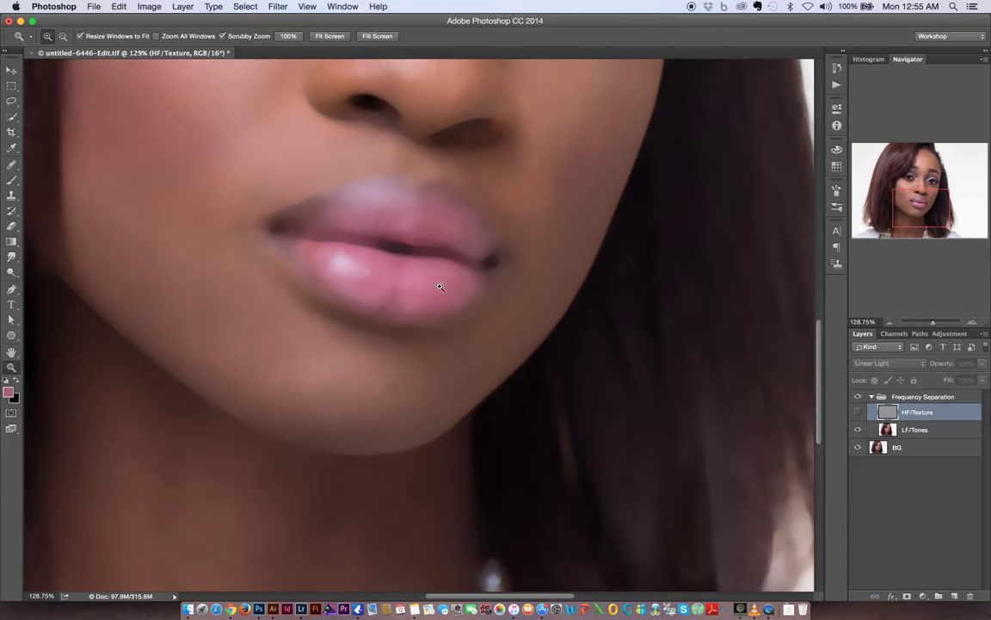
drag(383, 353, 462, 265)
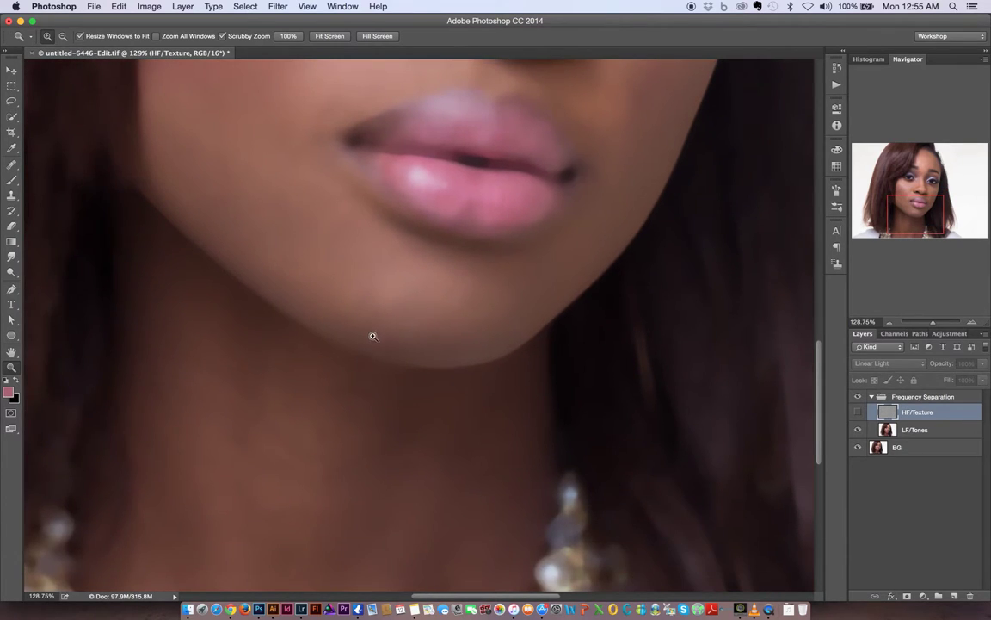
drag(317, 317, 387, 439)
drag(405, 312, 373, 415)
drag(422, 264, 420, 281)
drag(430, 155, 443, 287)
drag(442, 210, 442, 297)
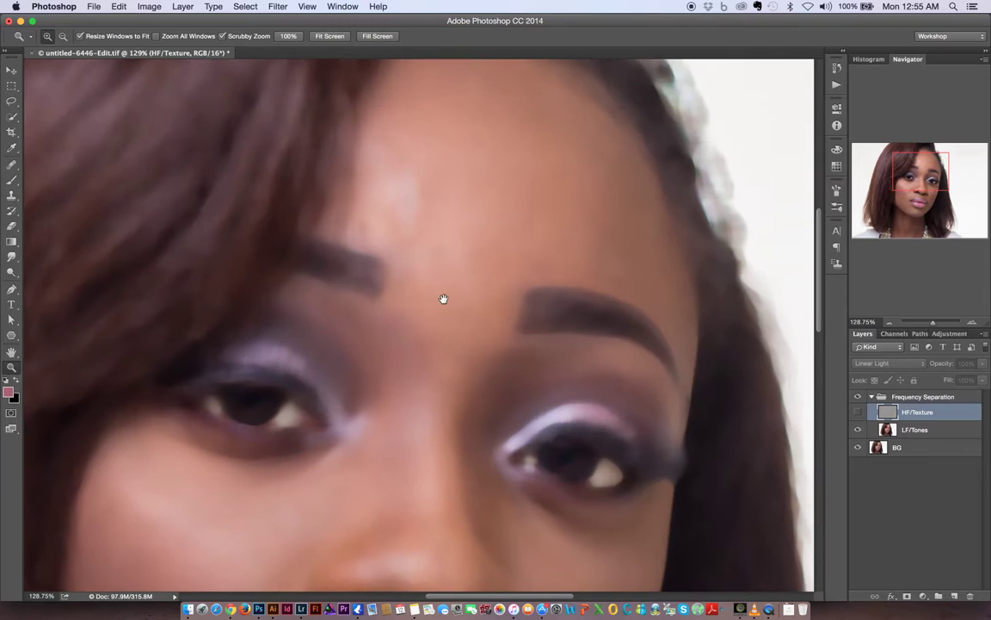
Step: Add a new empty layer directly above LF/Tones and set the Brush flow to 2%
click(913, 430)
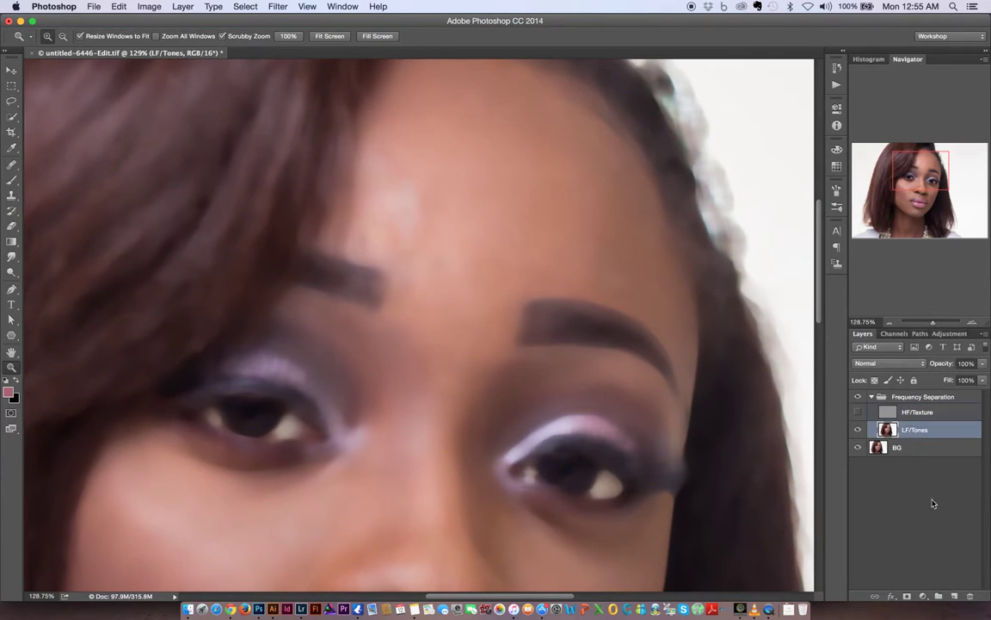
key(super+alt+shift+n)
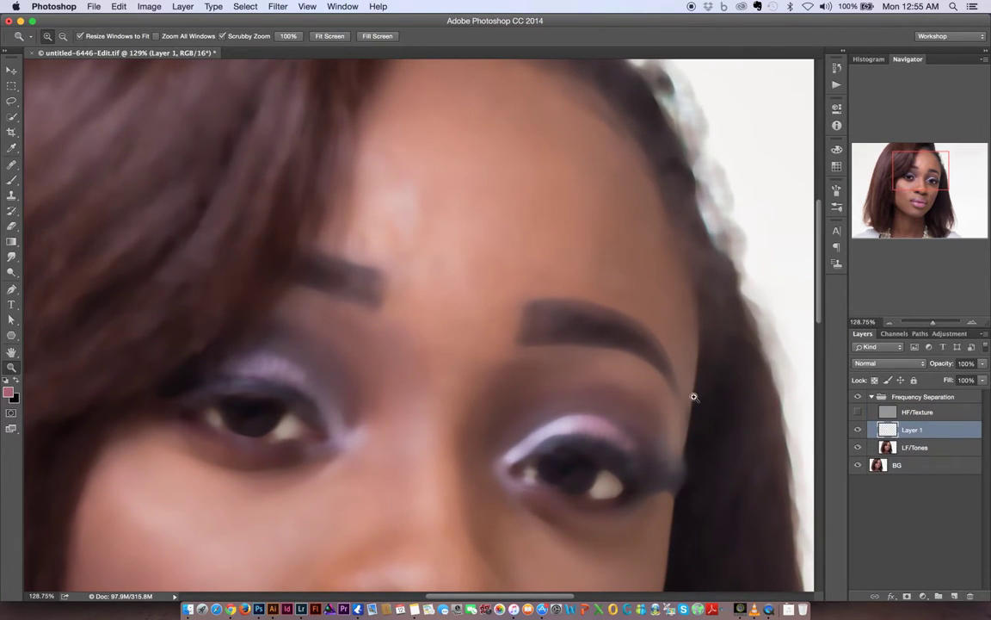
key(b)
mouse_move(458, 204)
mouse_down()
mouse_move(466, 239)
mouse_move(450, 112)
mouse_move(469, 303)
mouse_move(453, 139)
mouse_up()
drag(447, 82, 436, 162)
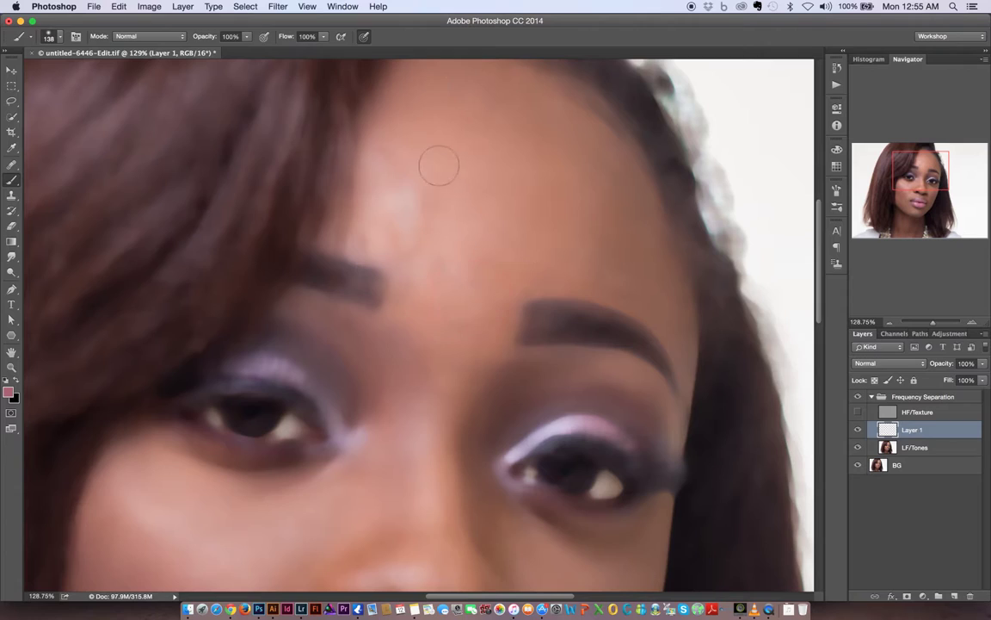
mouse_move(285, 40)
mouse_down()
mouse_move(211, 28)
mouse_move(222, 20)
mouse_move(231, 52)
mouse_move(285, 39)
mouse_move(275, 44)
mouse_up()
Step: Even out the bright patch on the forehead beside the hair by painting with sampled skin tones
drag(429, 218, 404, 307)
drag(445, 282, 445, 276)
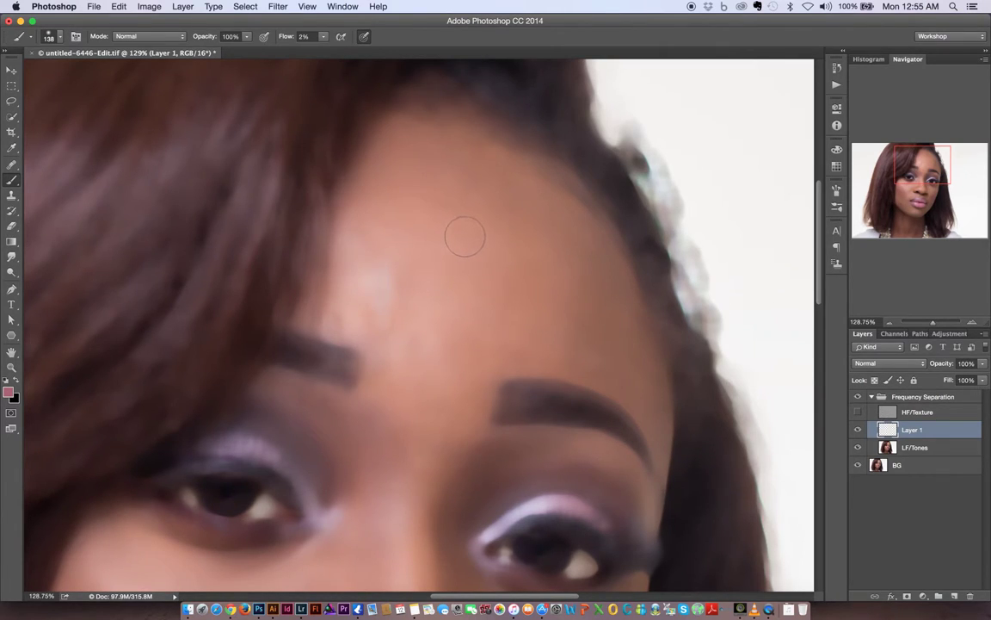
mouse_move(466, 242)
mouse_down()
mouse_move(468, 263)
mouse_move(459, 254)
mouse_up()
alt+click(407, 276)
mouse_move(396, 290)
mouse_down()
mouse_move(382, 266)
mouse_move(382, 312)
mouse_move(395, 293)
mouse_move(387, 260)
mouse_move(381, 269)
mouse_move(385, 292)
mouse_move(395, 296)
mouse_move(404, 269)
mouse_move(373, 221)
mouse_move(345, 268)
mouse_move(355, 228)
mouse_move(347, 320)
mouse_move(341, 278)
mouse_move(343, 316)
mouse_move(359, 341)
mouse_move(336, 322)
mouse_move(353, 321)
mouse_move(339, 323)
mouse_move(353, 321)
mouse_move(325, 308)
mouse_up()
alt+click(402, 271)
alt+click(362, 219)
alt+click(348, 258)
alt+click(349, 324)
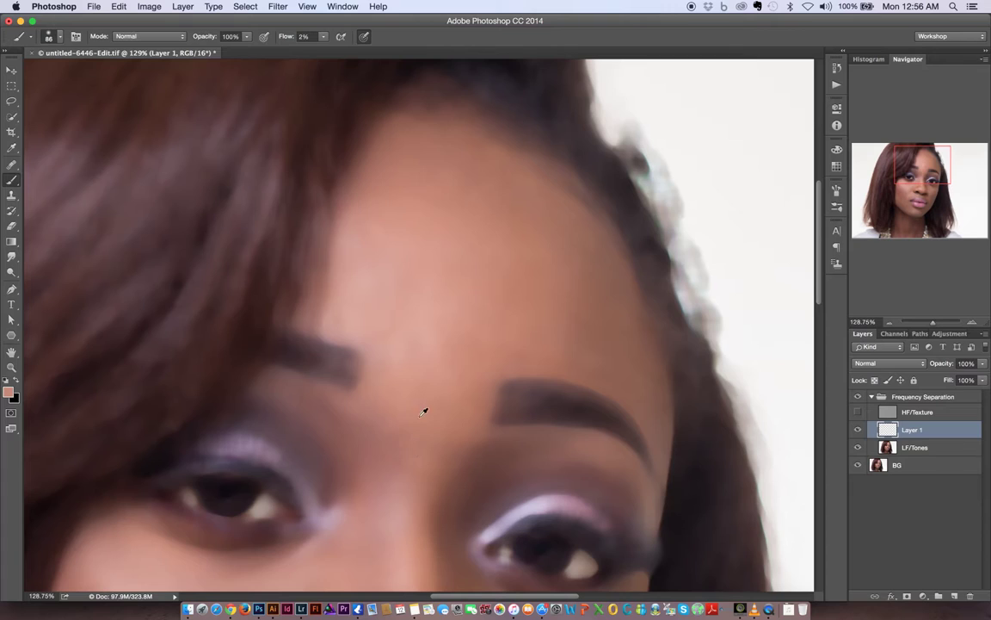
Step: Compare the forehead with the paint layer off and on, and blend sampled skin tones between the eyebrows using a larger brush
key(])
key(])
key(])
key(])
click(857, 431)
click(857, 431)
alt+click(395, 173)
drag(370, 335, 362, 335)
alt+click(378, 370)
drag(408, 422, 382, 238)
alt+click(382, 250)
Step: Blend sampled skin tones over the cheek below the eye on the hair side
drag(126, 414, 226, 347)
alt+click(224, 347)
alt+click(228, 320)
Step: Check the smoothed tones with the HF/Texture layer shown, and hide that layer again
click(859, 412)
drag(603, 243, 571, 354)
drag(603, 298, 534, 298)
click(859, 412)
Step: Even out the remaining tonal patches on the face by painting with freshly sampled skin tones
drag(602, 259, 650, 258)
mouse_move(650, 237)
mouse_down()
mouse_move(526, 276)
mouse_move(517, 250)
mouse_up()
alt+click(482, 242)
drag(461, 242, 488, 242)
alt+click(482, 222)
drag(423, 282, 429, 179)
alt+click(417, 291)
drag(534, 281, 519, 282)
alt+click(542, 277)
Step: Enlarge the brush and compare the lower face with the Frequency Separation group hidden and shown
scroll(517, 310, down, 5)
key(bracketright)
key(bracketright)
key(bracketright)
key(bracketright)
click(858, 397)
click(858, 396)
Step: Blend sampled skin tones over the cheek beside the mouth and the chin, reducing the brush size for finer areas
drag(421, 415, 454, 293)
alt+click(451, 299)
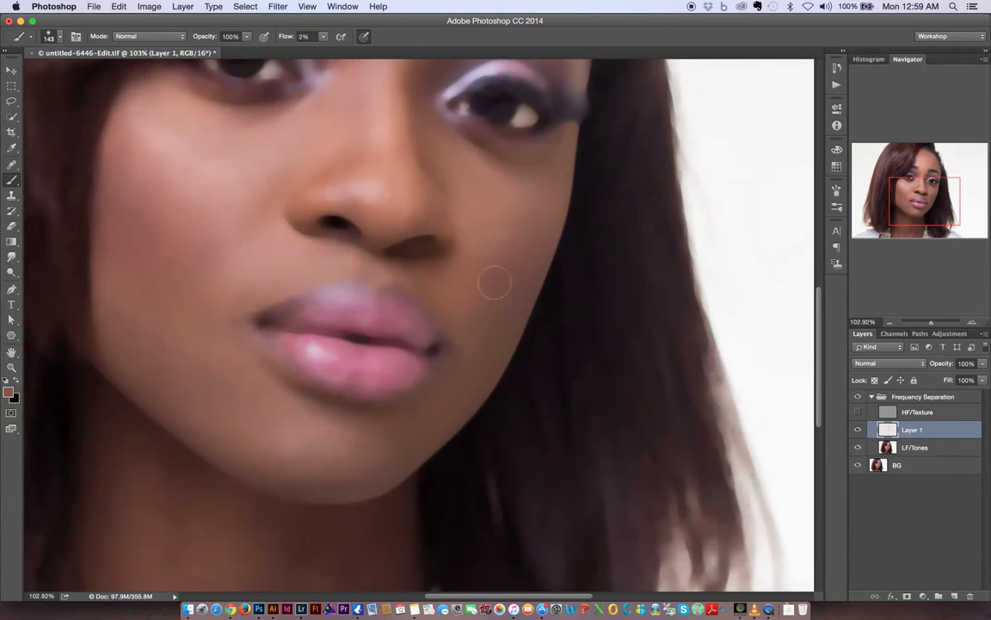
scroll(500, 270, down, 4)
alt+click(336, 376)
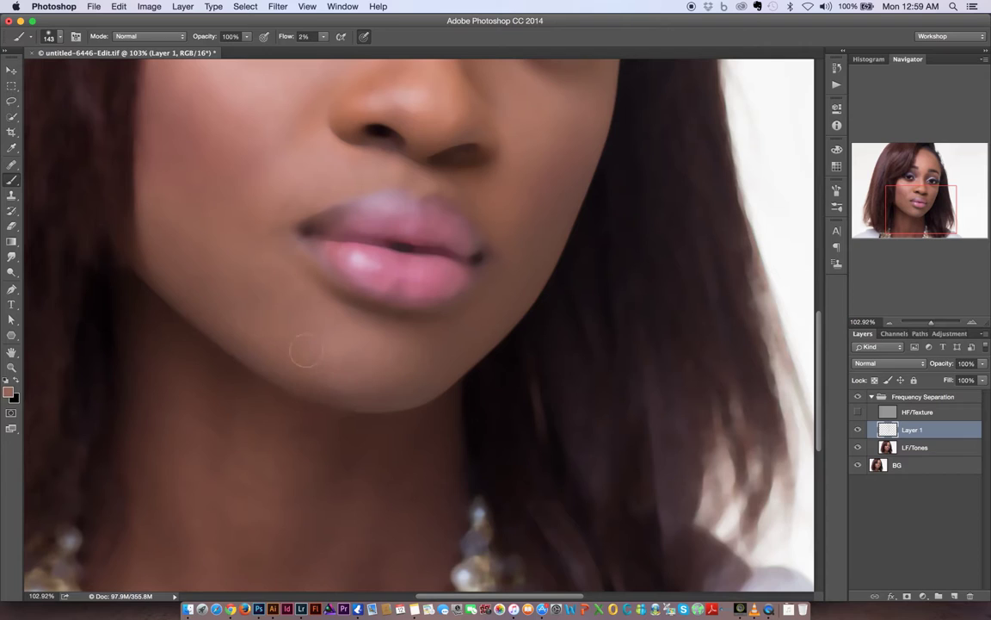
key(bracketleft)
scroll(241, 233, up, 5)
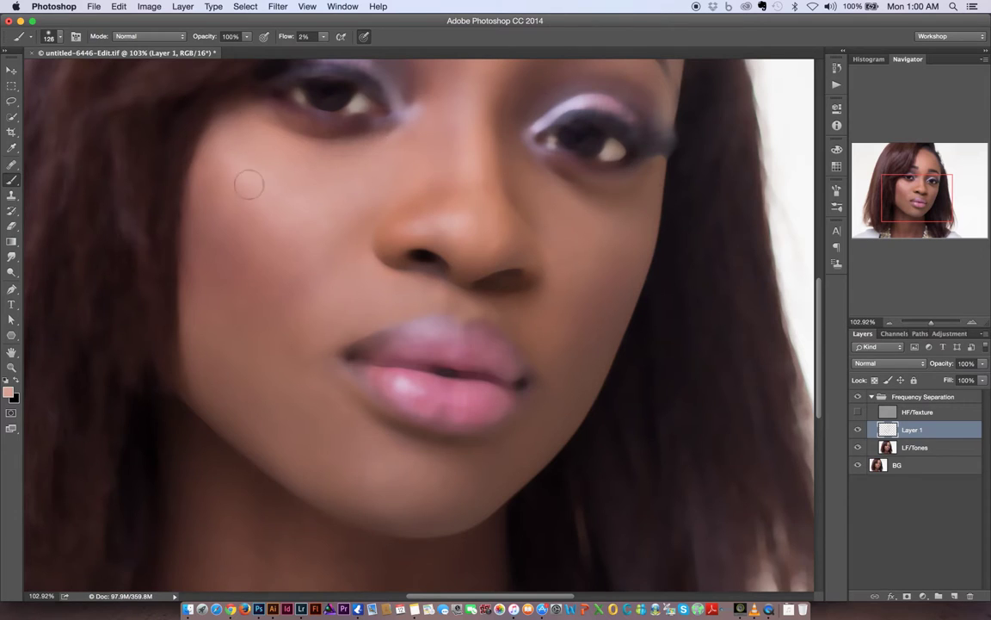
Step: Smooth the tones along the jaw and neck with sampled skin colors, enlarging the brush to 278 px
scroll(234, 163, down, 5)
alt+click(292, 322)
key(bracketright)
key(bracketright)
mouse_move(334, 325)
mouse_down()
mouse_move(365, 416)
mouse_move(322, 405)
mouse_up()
key(bracketright)
key(bracketright)
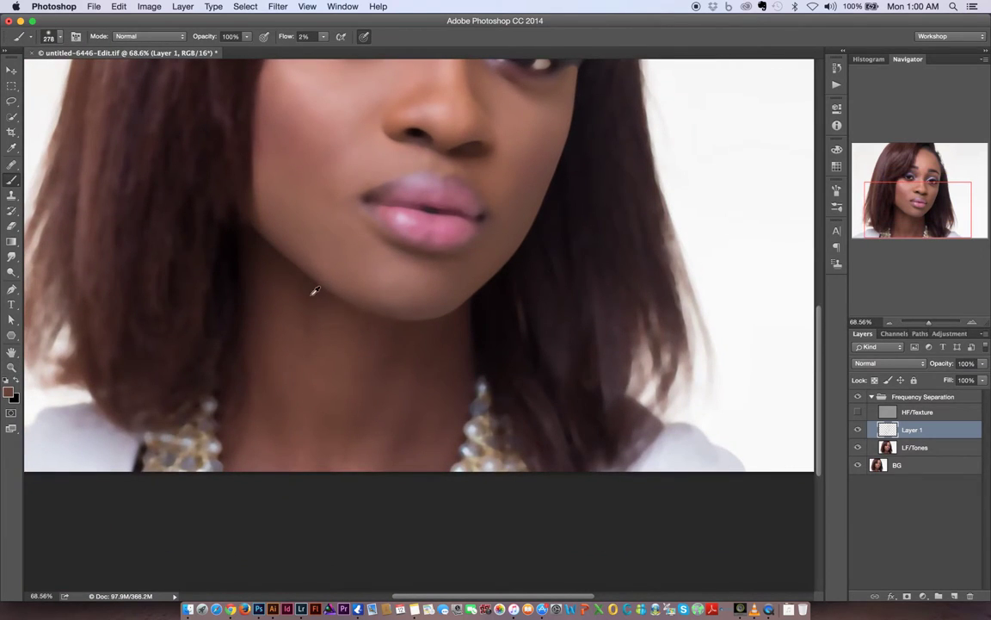
Step: Show the HF/Texture layer again and rename the paint layer as Tones
key(z)
key(super+0)
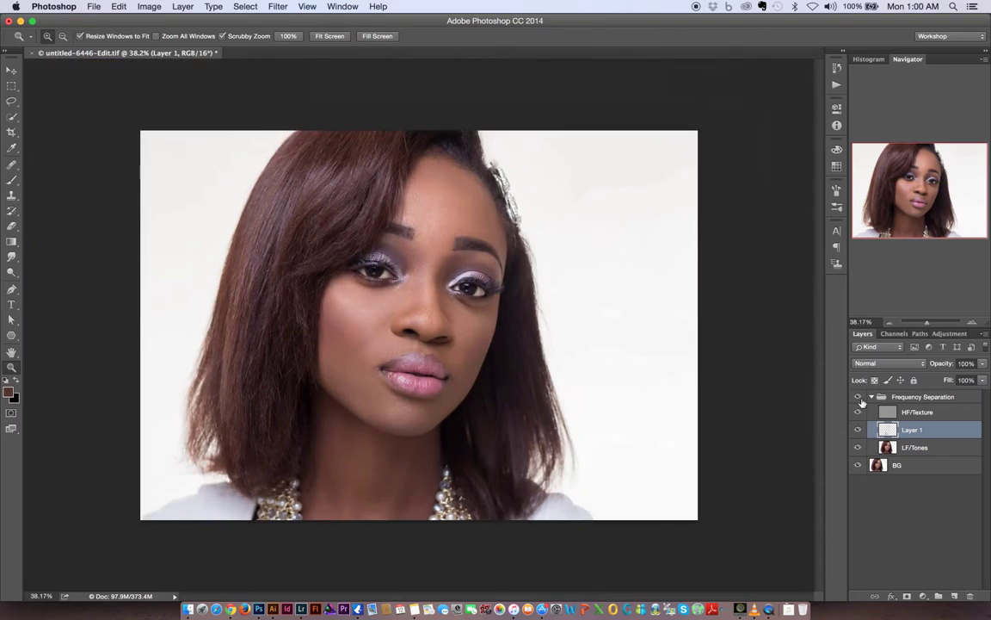
double_click(912, 430)
text(Tones)
key(Return)
Step: Inspect the retouched face and ready the Clone Stamp with a smaller brush on the HF/Texture layer
drag(426, 317, 522, 356)
drag(427, 307, 492, 357)
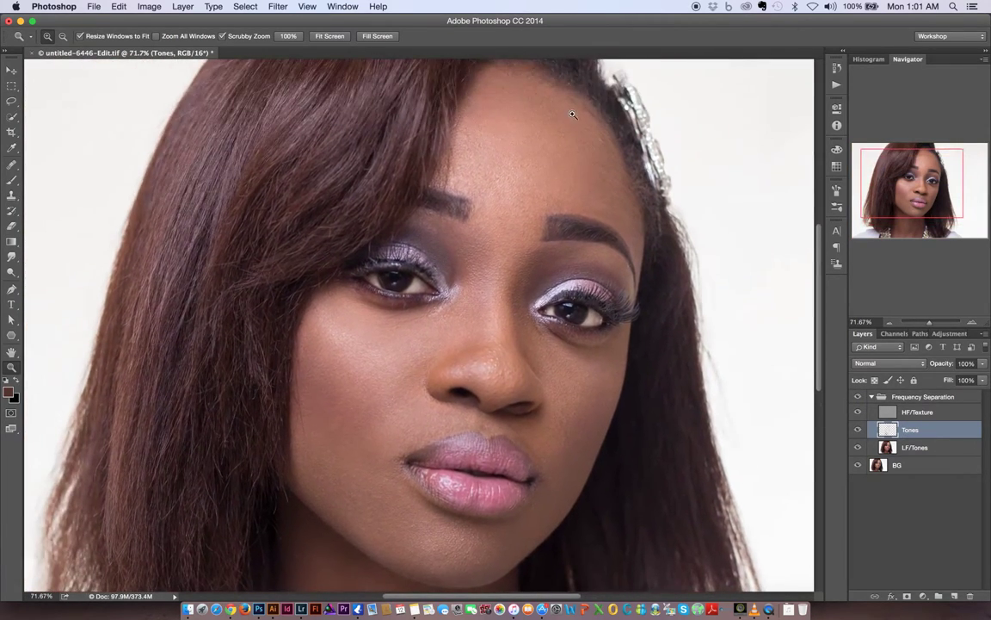
scroll(461, 325, down, 5)
scroll(475, 303, up, 2)
drag(569, 308, 651, 310)
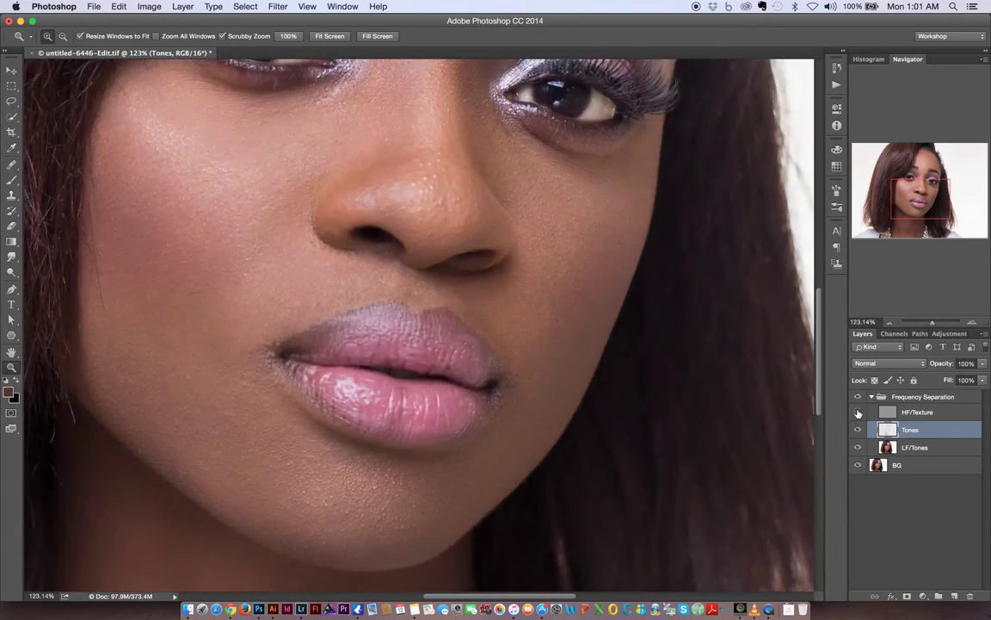
click(890, 412)
key(s)
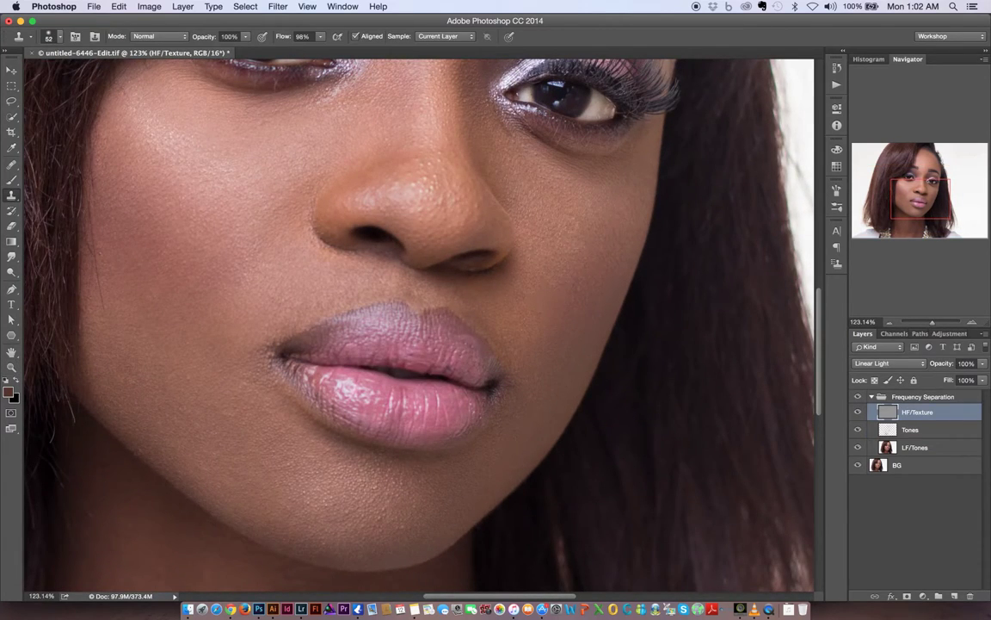
key(bracketleft)
key(bracketleft)
Step: Compare the whole portrait with the HF/Texture layer hidden and shown
key(z)
drag(543, 349, 413, 351)
click(859, 413)
click(858, 414)
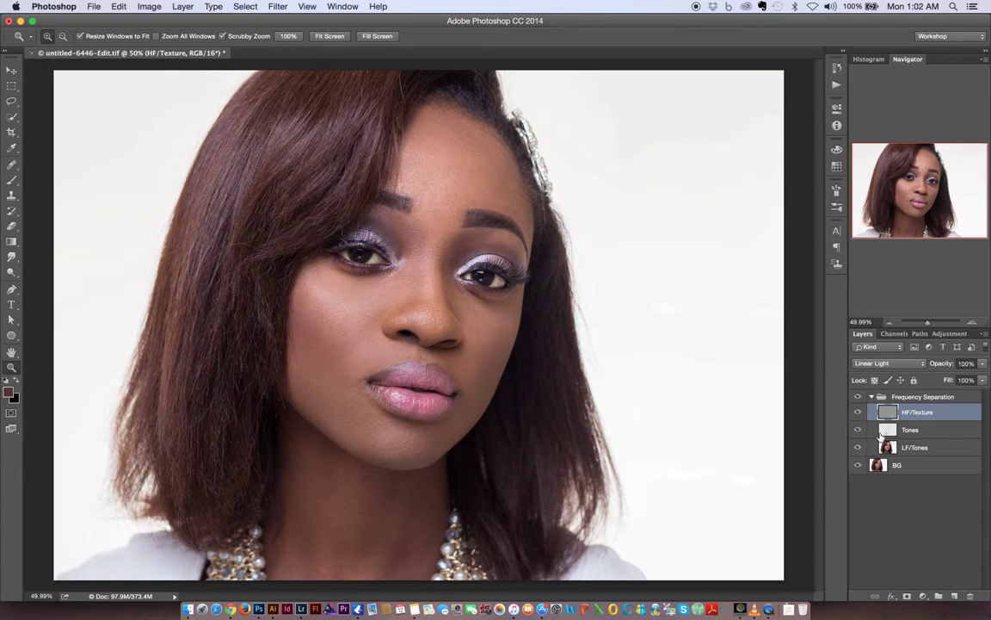
Step: Add a second empty paint layer above Tones and activate the Brush tool
click(919, 432)
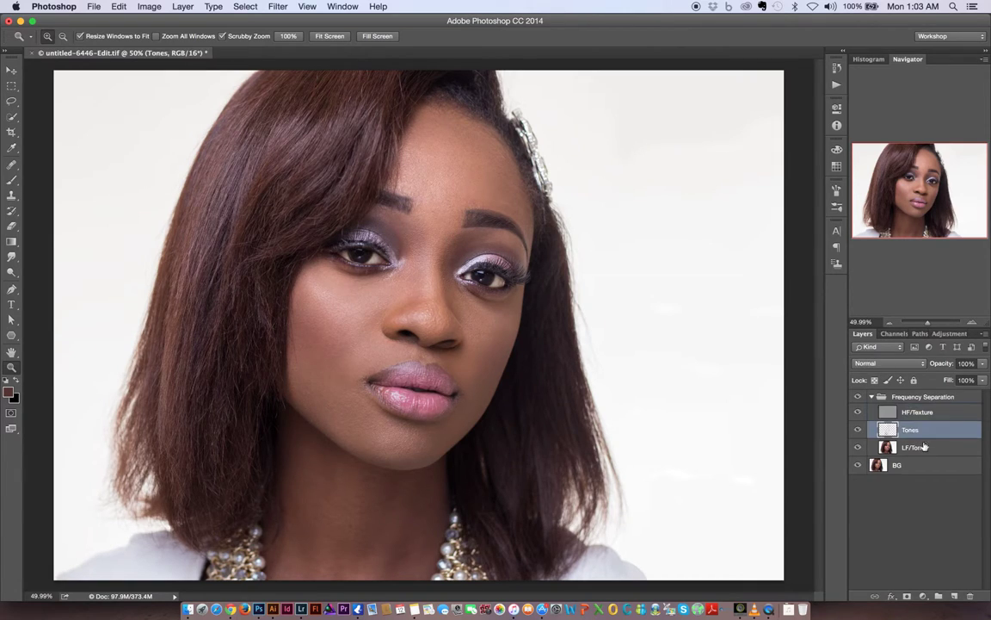
click(954, 597)
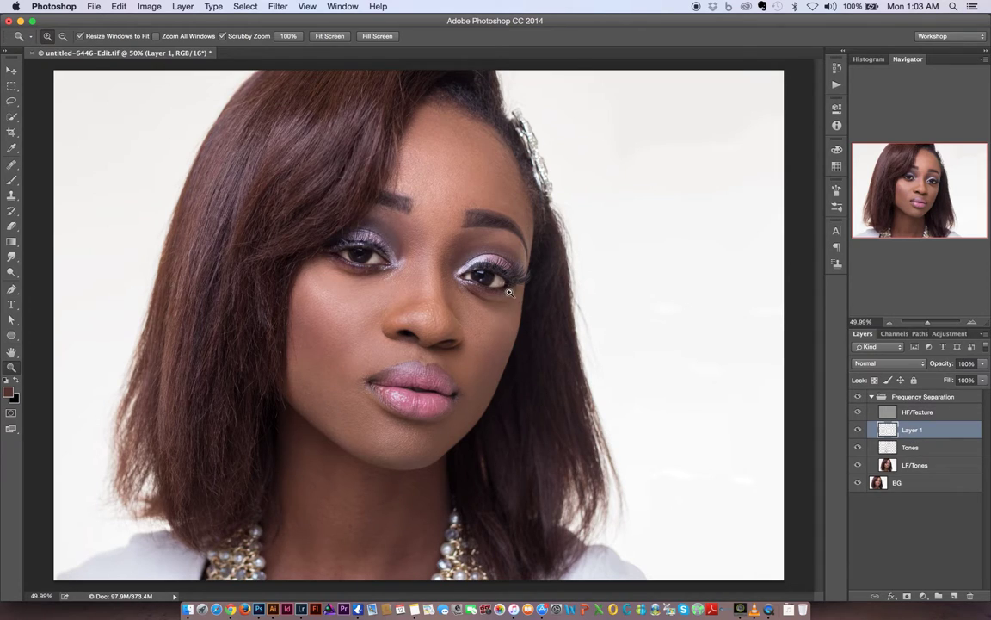
key(b)
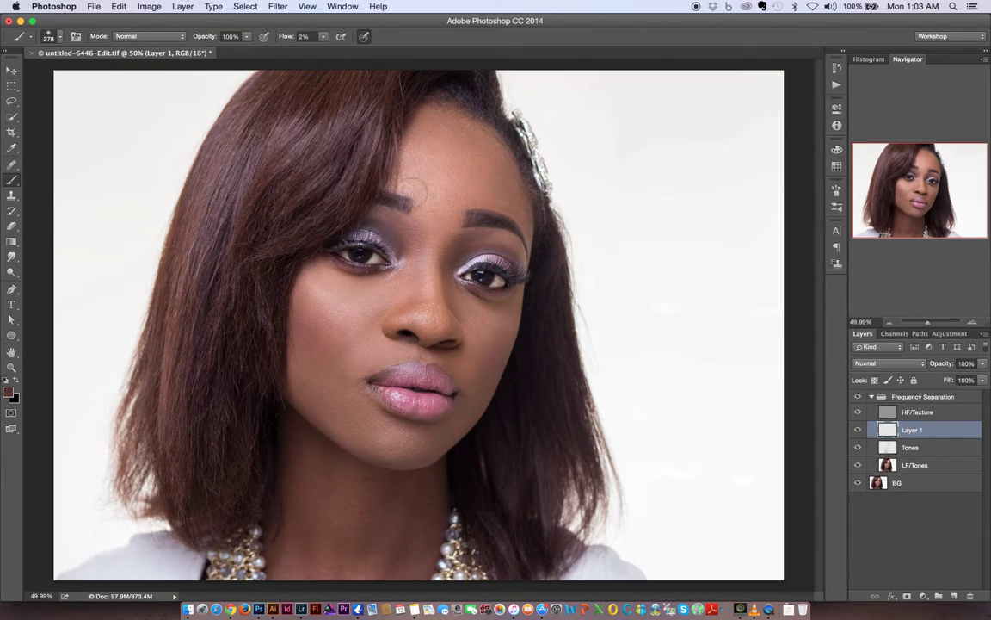
Step: Paint sampled skin tones over the forehead, the hair-side cheek and the jaw on the new layer
ctrl+alt+click(427, 195)
alt+click(379, 148)
alt+click(449, 129)
alt+click(483, 175)
alt+click(329, 308)
drag(332, 312, 327, 314)
alt+click(348, 393)
Step: Compare the portrait with the new paint layer hidden and shown at different magnifications
click(859, 430)
click(859, 430)
key(z)
drag(584, 316, 529, 320)
click(858, 432)
click(858, 432)
click(858, 432)
click(859, 431)
Step: Blend sampled skin tones into the cheek beside the nose, the chin and the neck with a 209 px brush
drag(465, 324, 476, 324)
key(b)
alt+click(460, 327)
alt+click(466, 324)
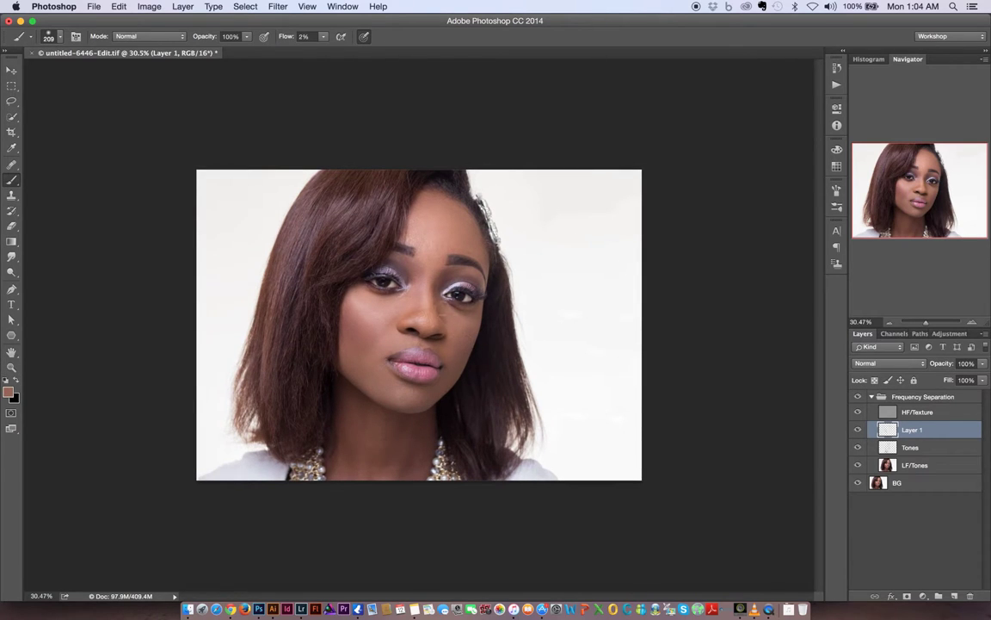
alt+click(403, 409)
alt+click(389, 437)
Step: Collapse the Frequency Separation group and examine the smoothed skin across the portrait
key(z)
drag(429, 276, 456, 277)
click(872, 397)
drag(538, 284, 499, 291)
mouse_move(460, 306)
mouse_down()
mouse_move(499, 309)
mouse_move(469, 311)
mouse_up()
drag(436, 312, 476, 312)
drag(512, 259, 483, 230)
drag(517, 301, 473, 335)
drag(461, 377, 458, 350)
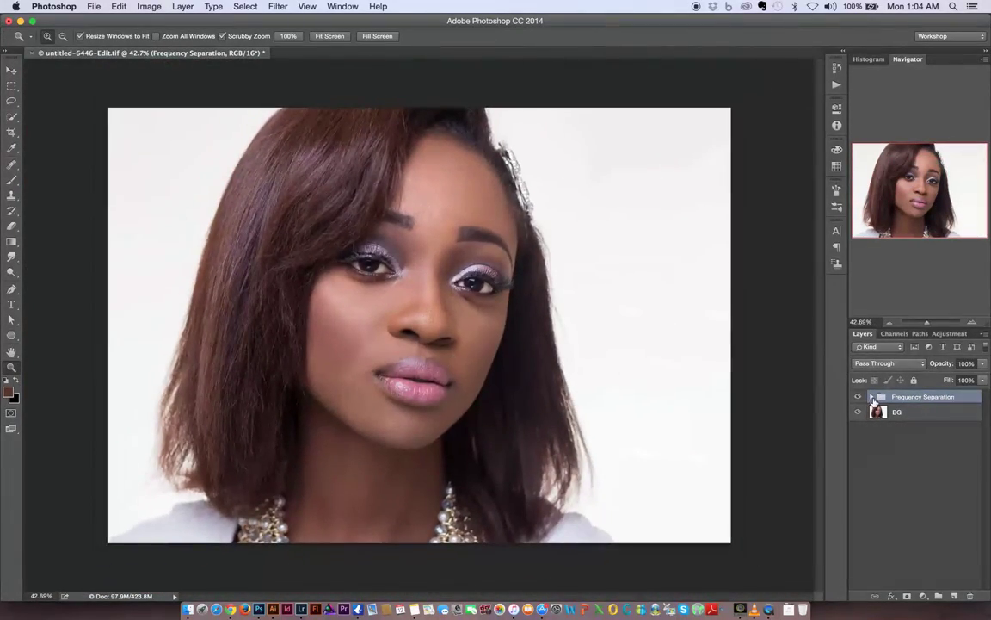
Step: Add a Curves adjustment above the group with a midtone point at input 130, output 119, and invert its mask to black
click(922, 596)
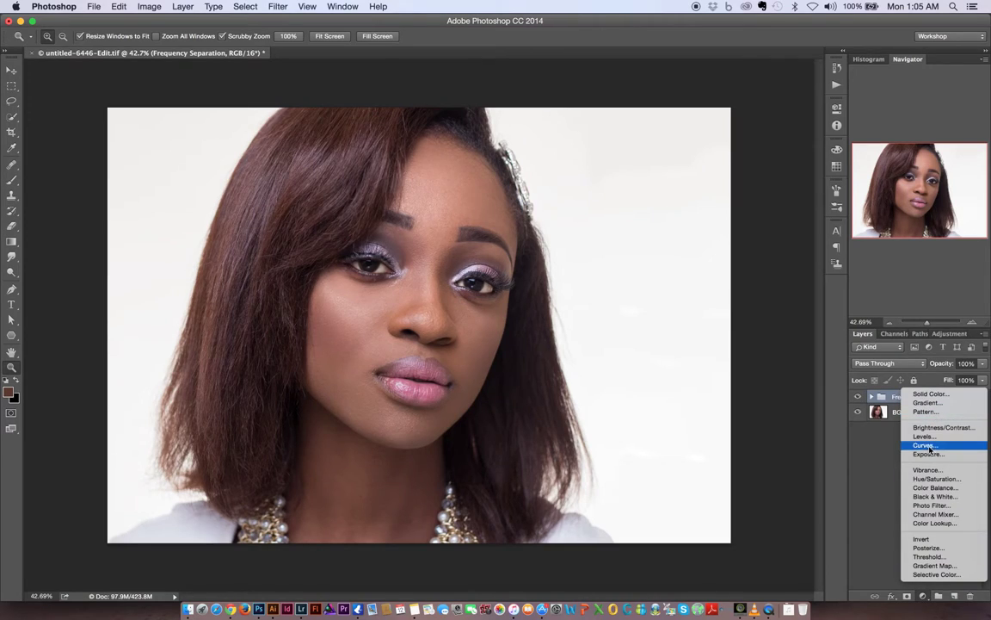
click(924, 445)
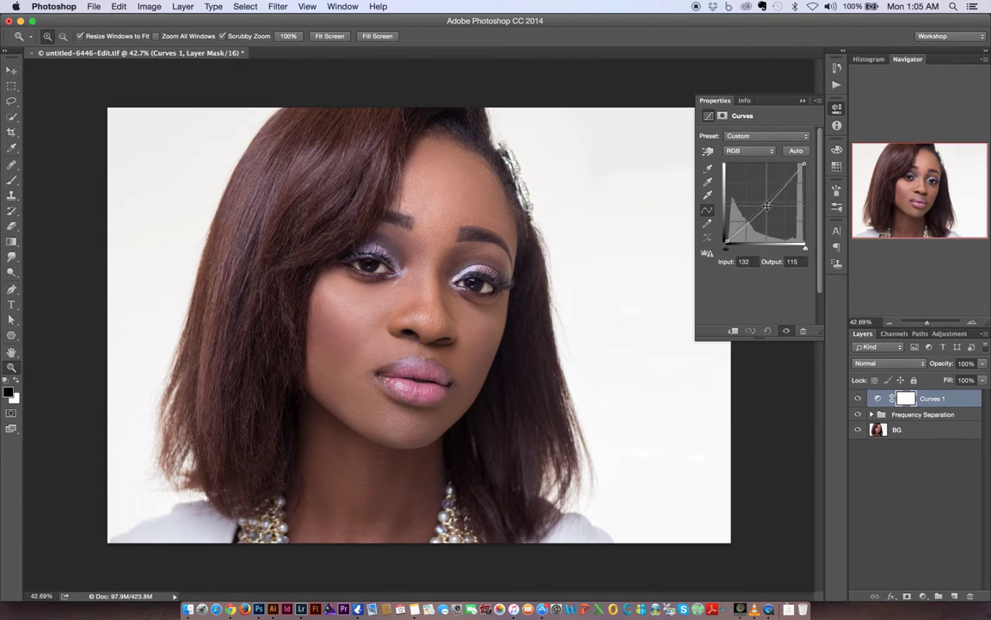
click(766, 205)
drag(766, 206, 765, 205)
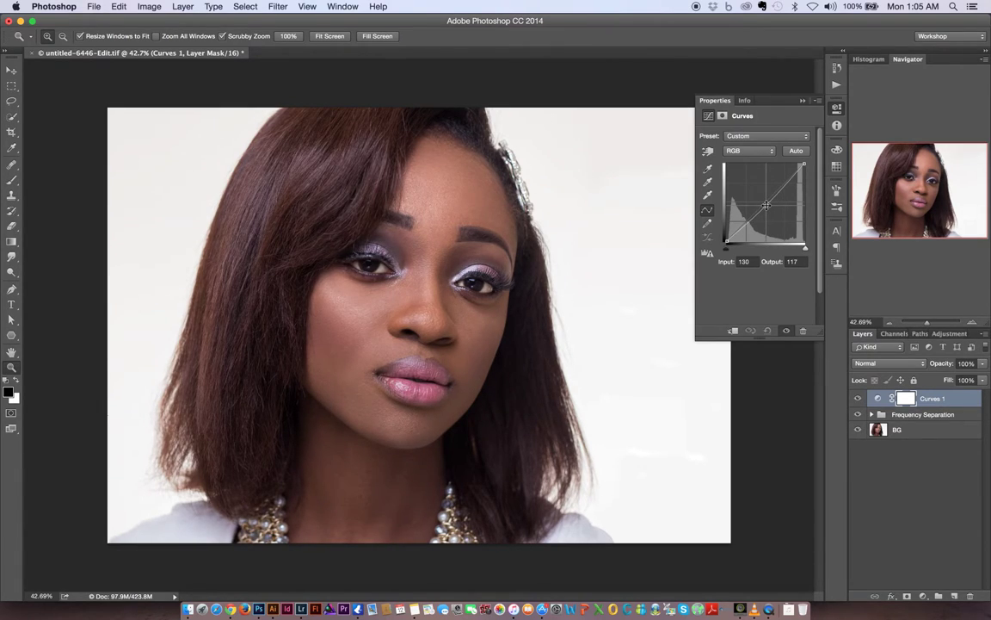
drag(765, 206, 766, 205)
key(super+i)
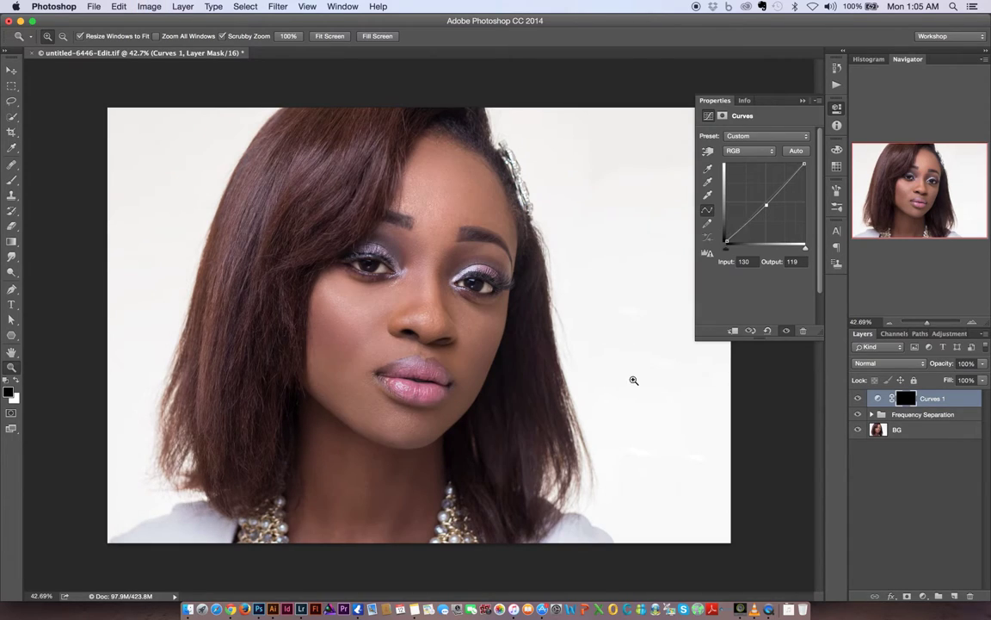
Step: Paint white on the Curves mask over the forehead and face with a 420 px brush at 54% flow
key(b)
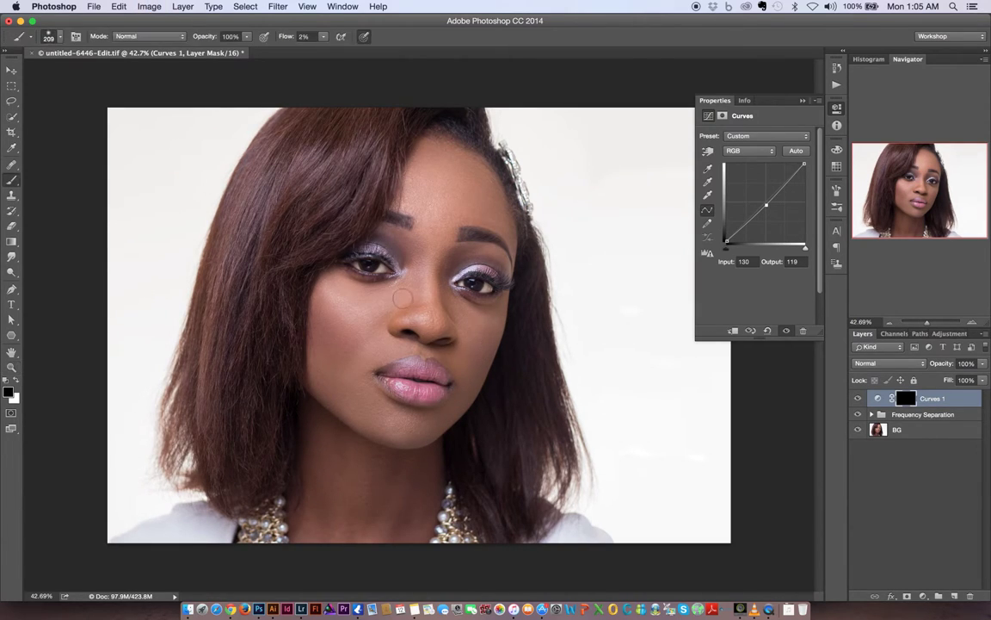
drag(419, 304, 450, 306)
drag(287, 36, 315, 37)
text(54)
key(Return)
key(x)
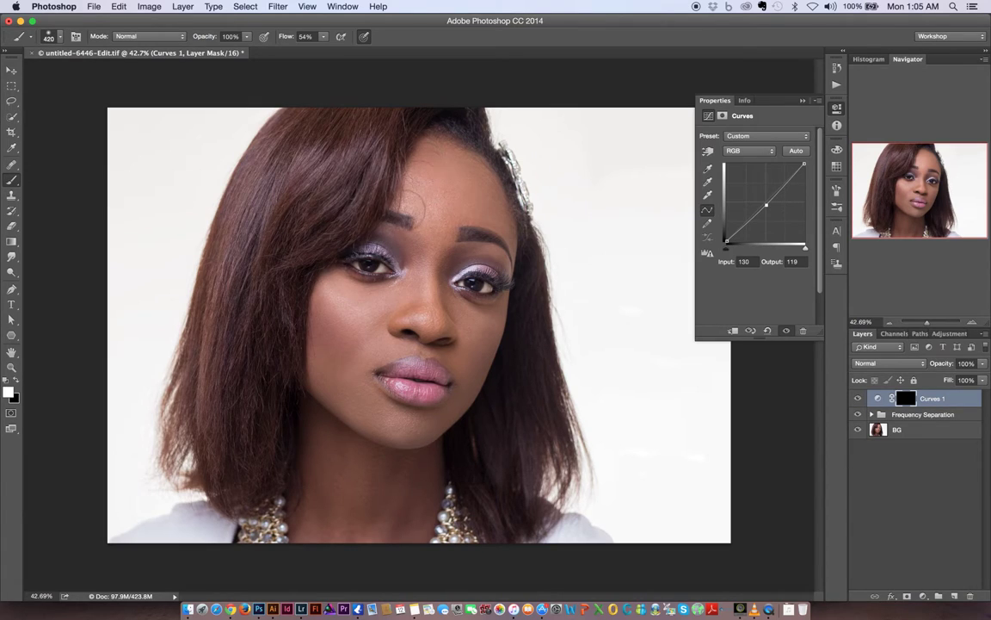
drag(419, 172, 423, 158)
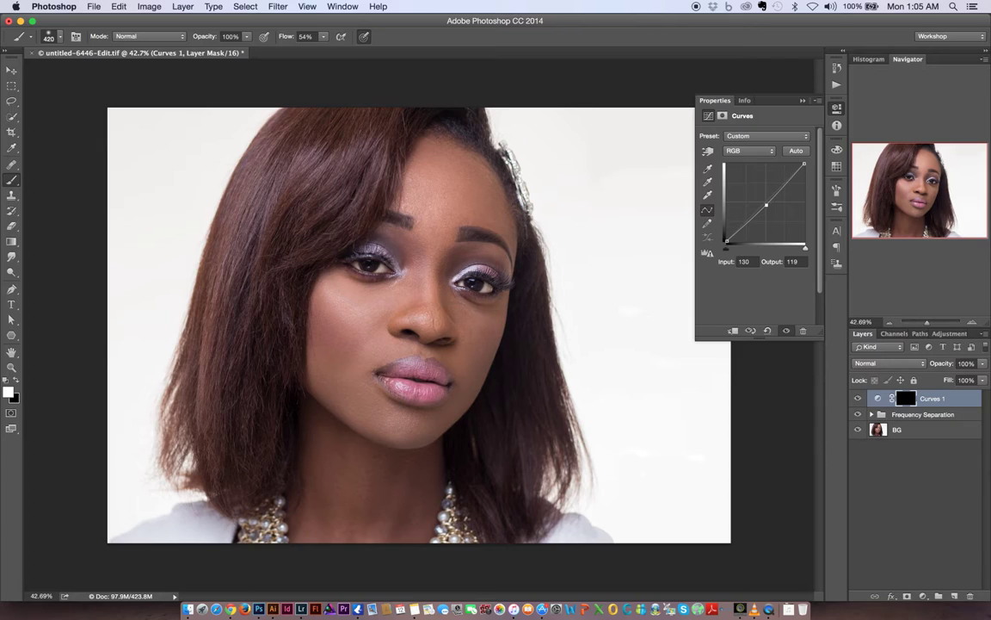
mouse_move(370, 271)
mouse_down()
mouse_move(297, 277)
mouse_move(316, 332)
mouse_up()
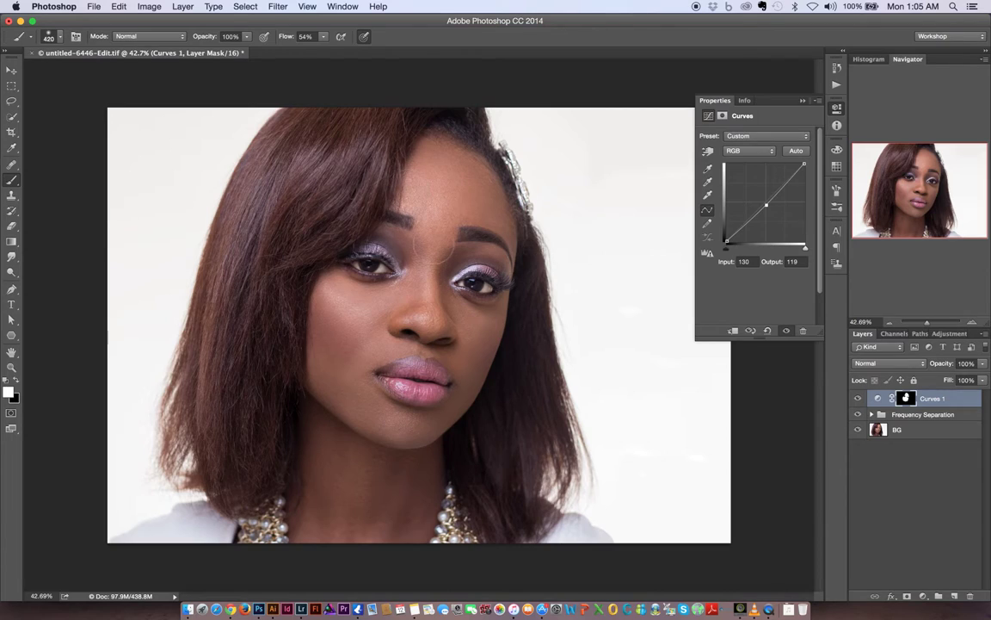
Step: Compare the portrait with the Curves adjustment off and on, examining the darkened skin on the face up close
click(859, 398)
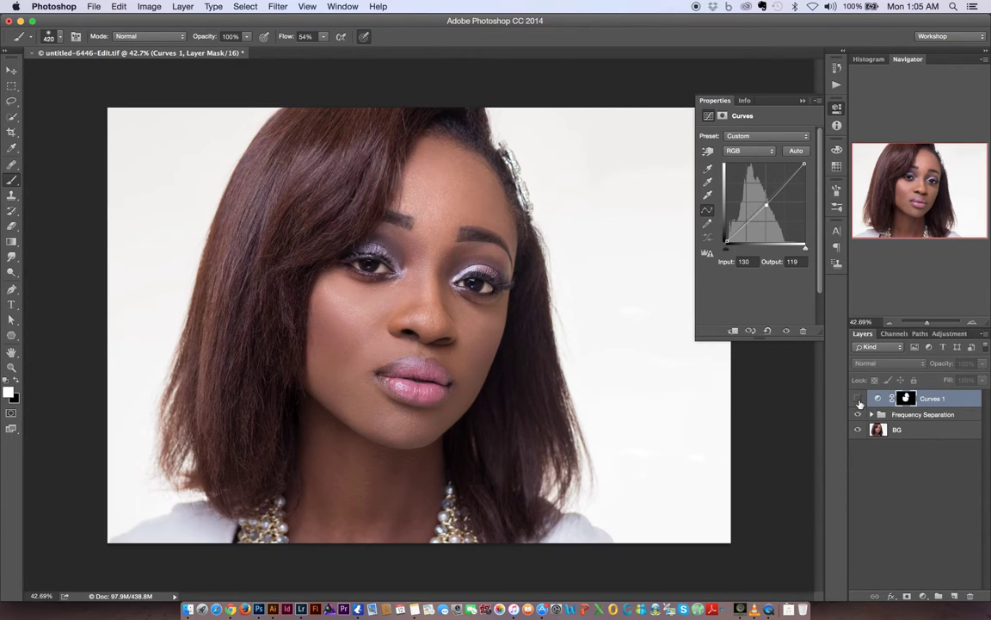
click(858, 399)
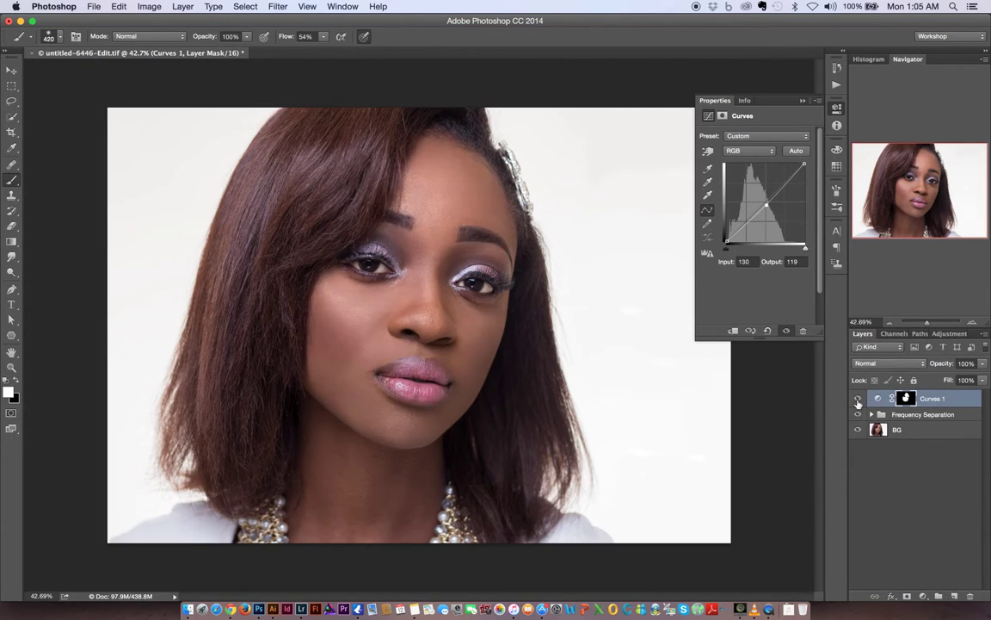
click(858, 400)
click(857, 403)
key(z)
drag(454, 328, 375, 341)
drag(395, 265, 389, 274)
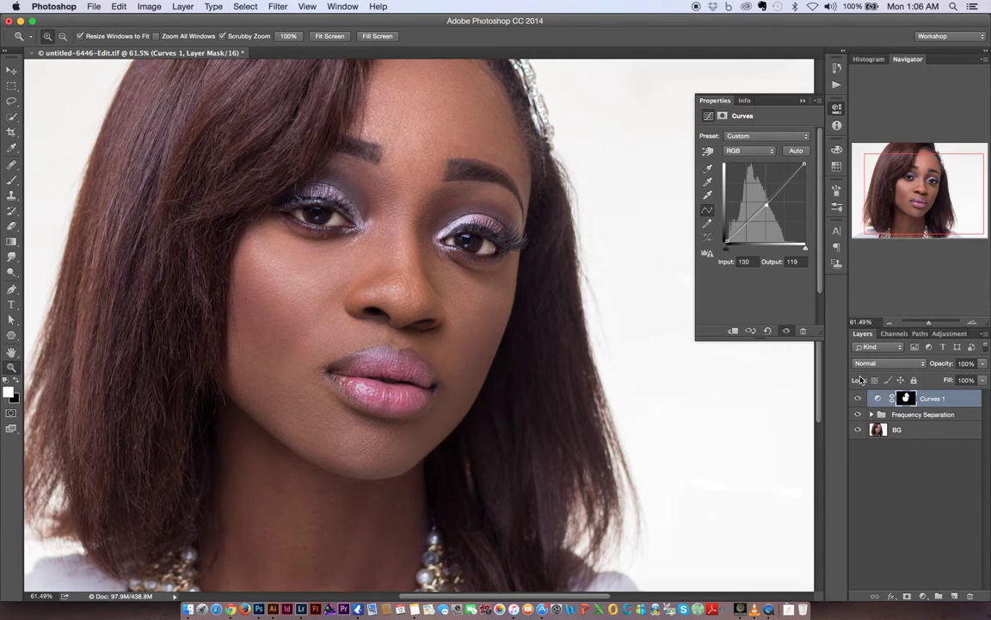
mouse_move(403, 355)
mouse_down()
mouse_move(516, 347)
mouse_move(422, 358)
mouse_move(396, 349)
mouse_up()
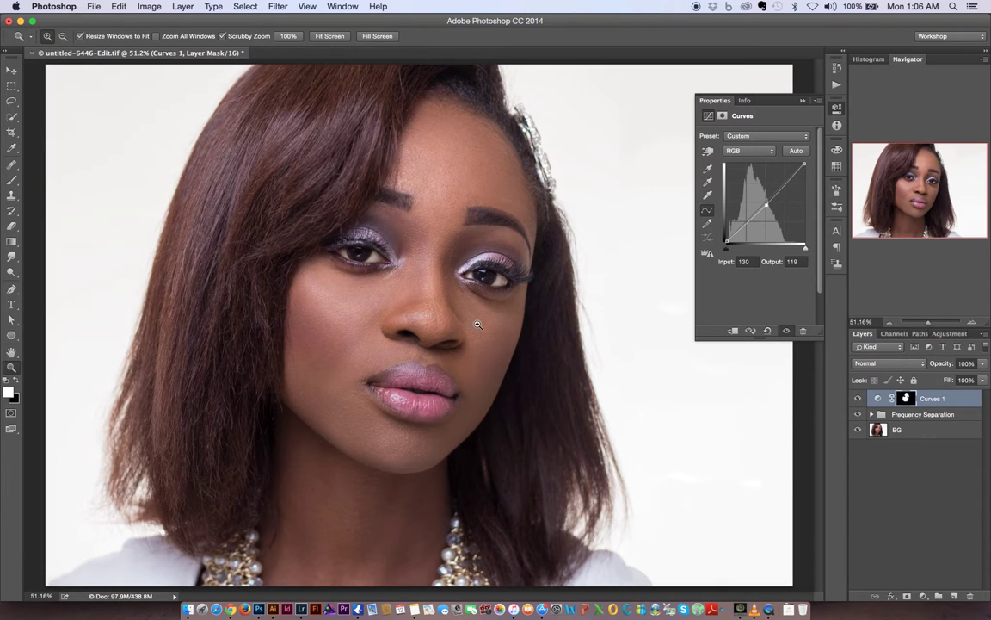
mouse_move(480, 333)
mouse_down()
mouse_move(526, 330)
mouse_move(488, 341)
mouse_up()
Step: Stamp all visible layers into a new top layer, duplicate it, and hide the duplicate
mouse_move(453, 148)
mouse_down()
mouse_move(509, 146)
mouse_move(463, 164)
mouse_up()
drag(457, 167, 458, 174)
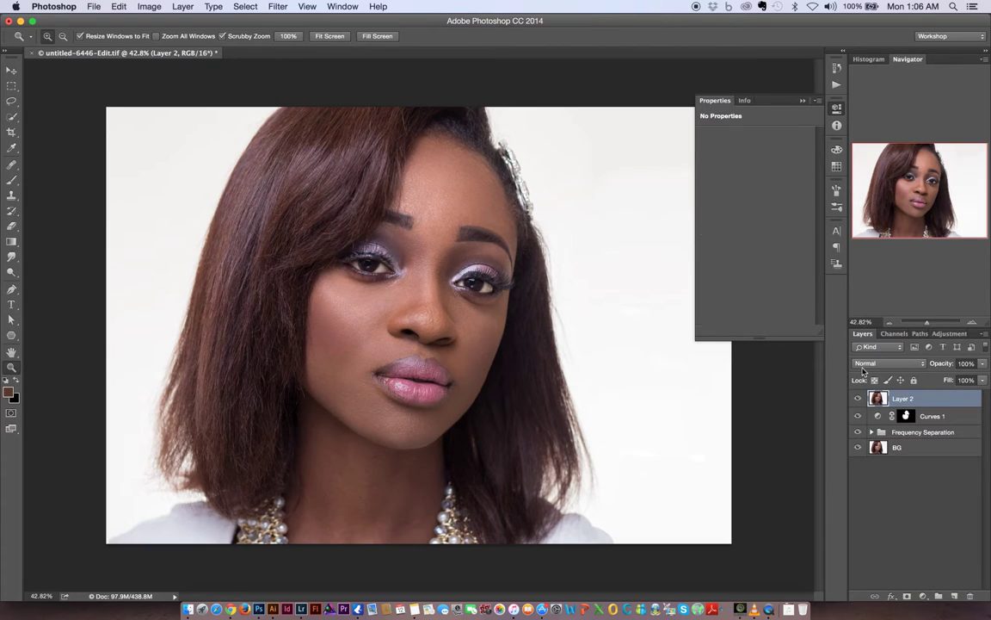
mouse_move(435, 194)
mouse_down()
mouse_move(471, 193)
mouse_move(471, 210)
mouse_move(445, 202)
mouse_move(453, 202)
mouse_up()
key(super+j)
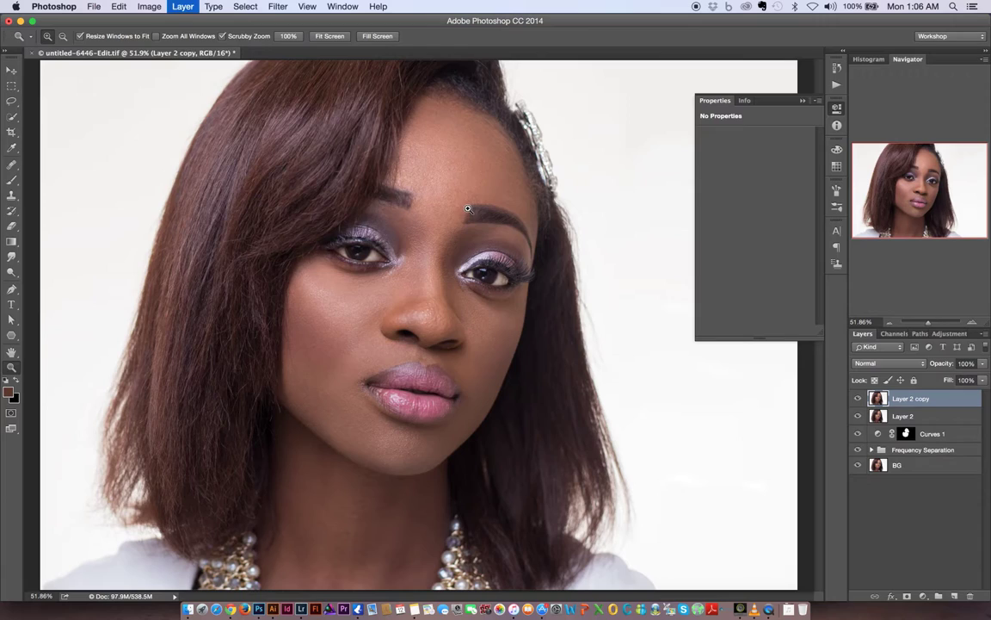
click(857, 398)
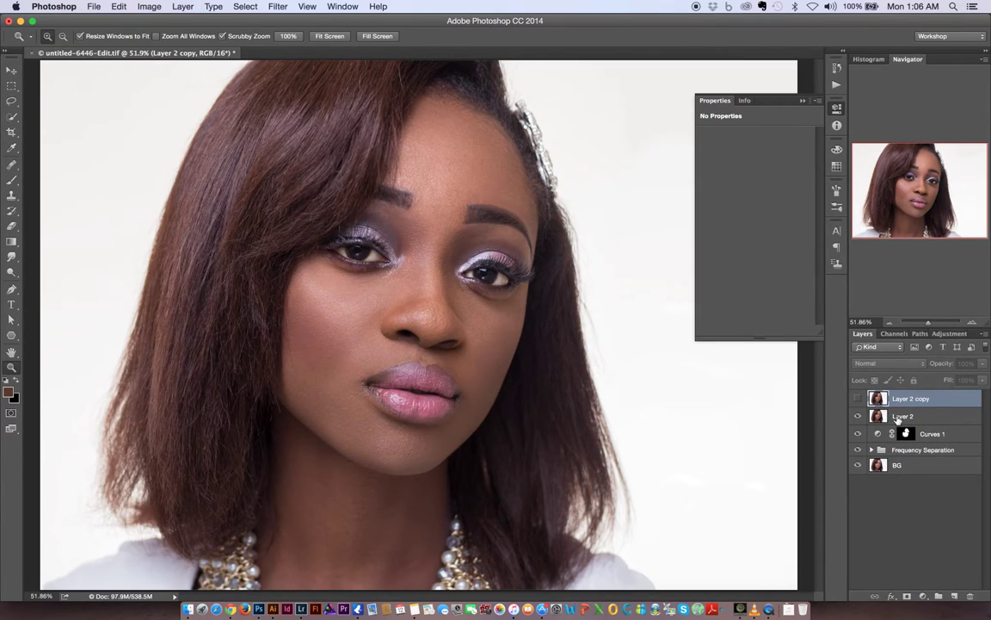
Step: Blur the stamped Layer 2 with a Gaussian Blur of radius 12 pixels, checking the skin detail in the preview
click(901, 417)
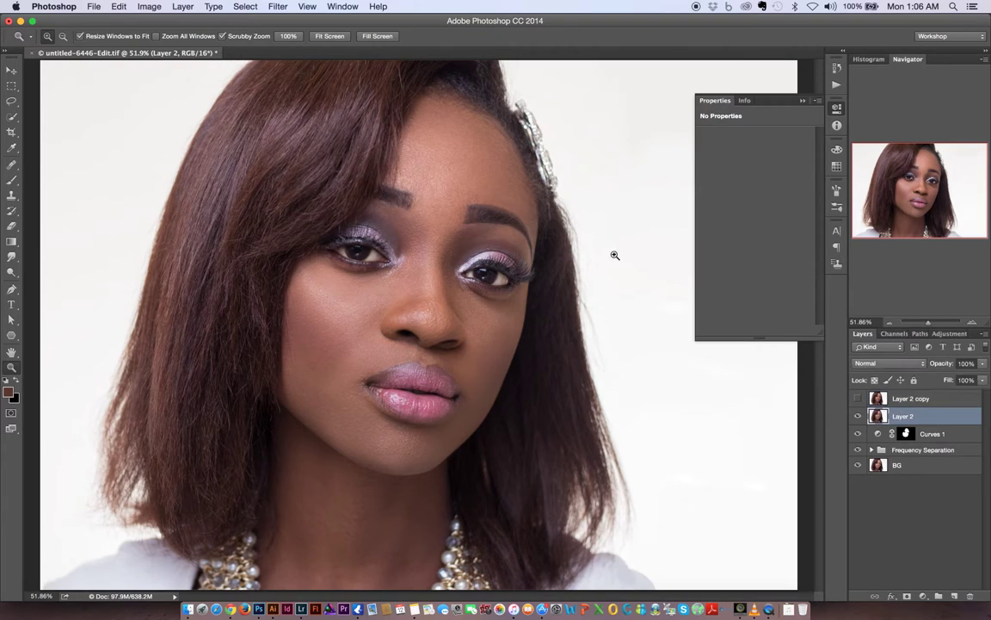
click(278, 7)
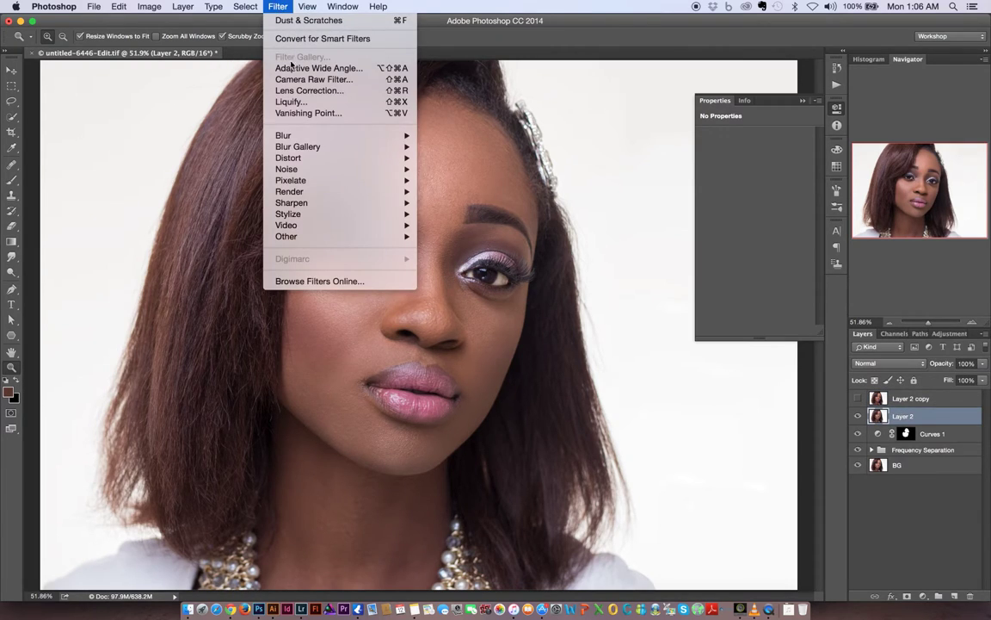
mouse_move(334, 139)
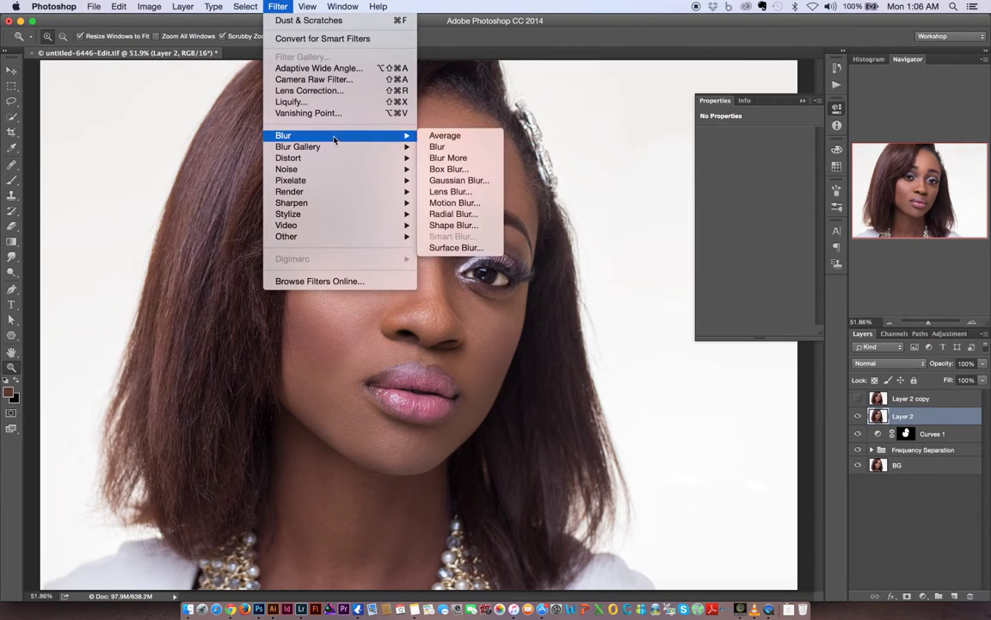
click(451, 181)
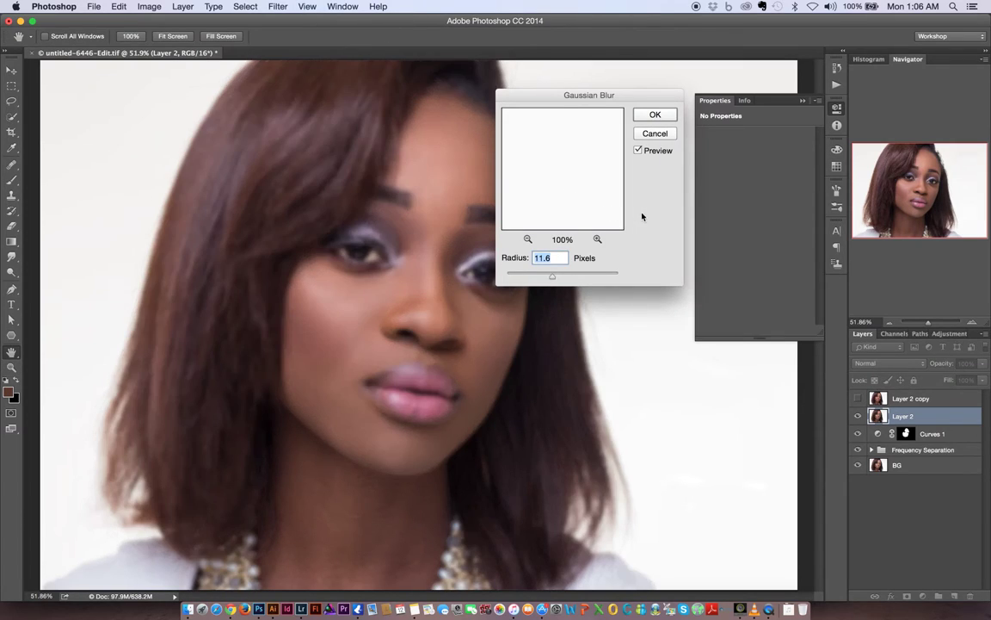
drag(553, 171, 585, 103)
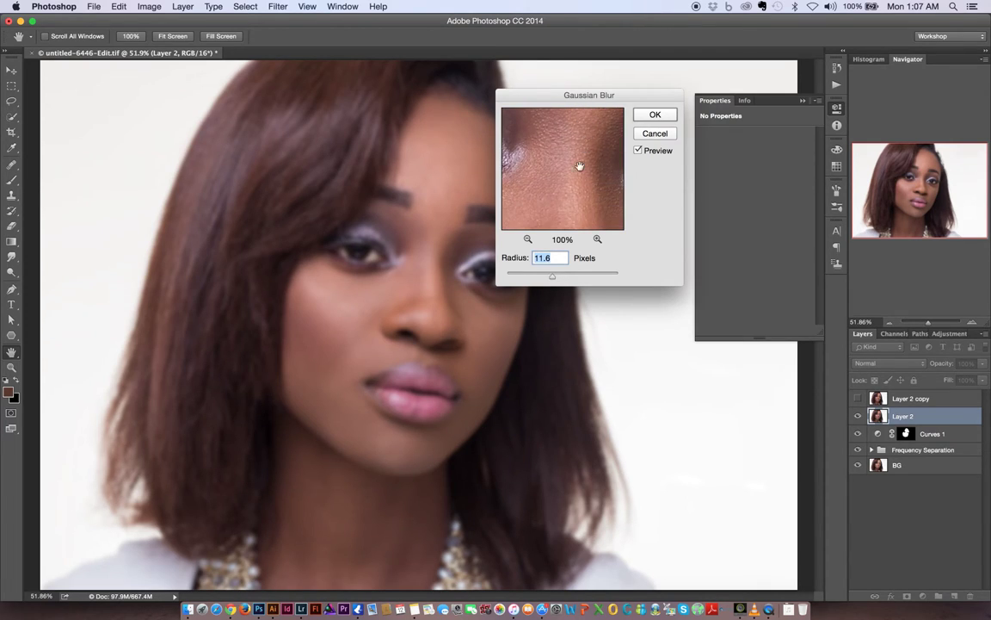
drag(555, 197, 544, 146)
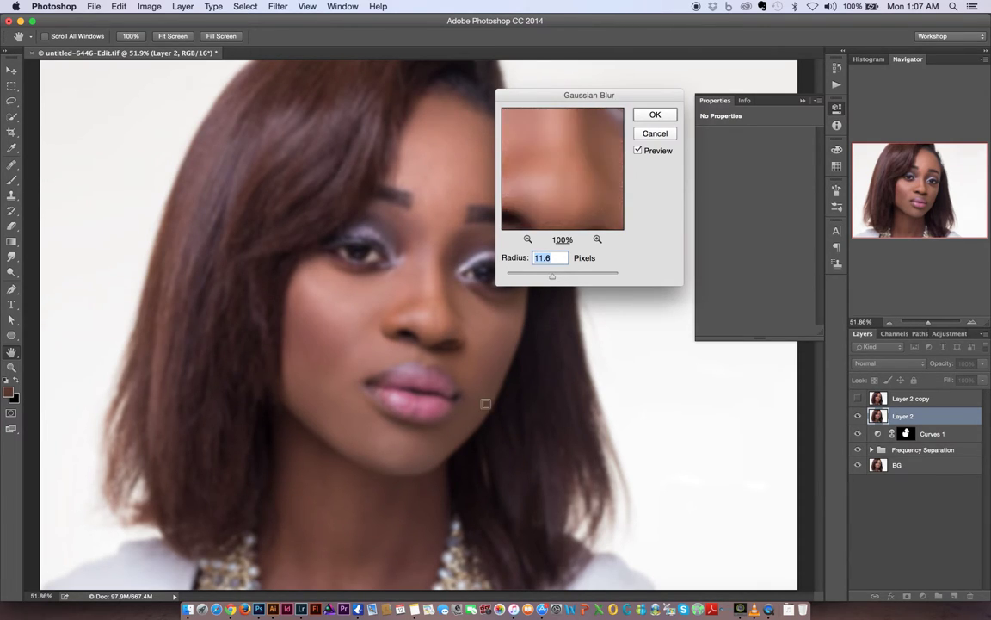
click(517, 331)
mouse_move(590, 207)
mouse_down()
mouse_move(580, 182)
mouse_move(587, 223)
mouse_up()
drag(581, 175, 554, 137)
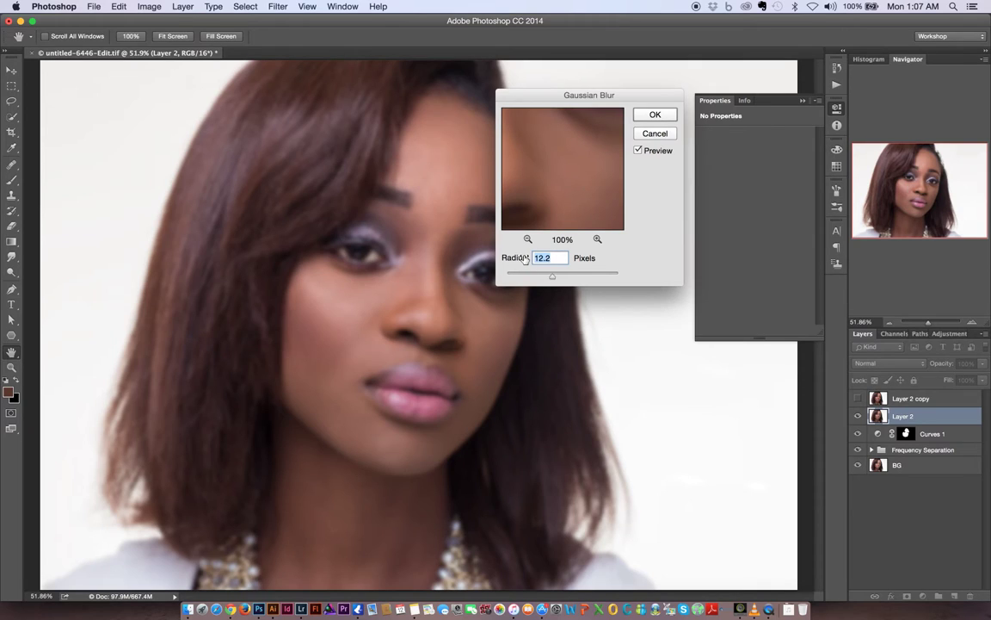
drag(528, 260, 530, 259)
drag(555, 201, 545, 214)
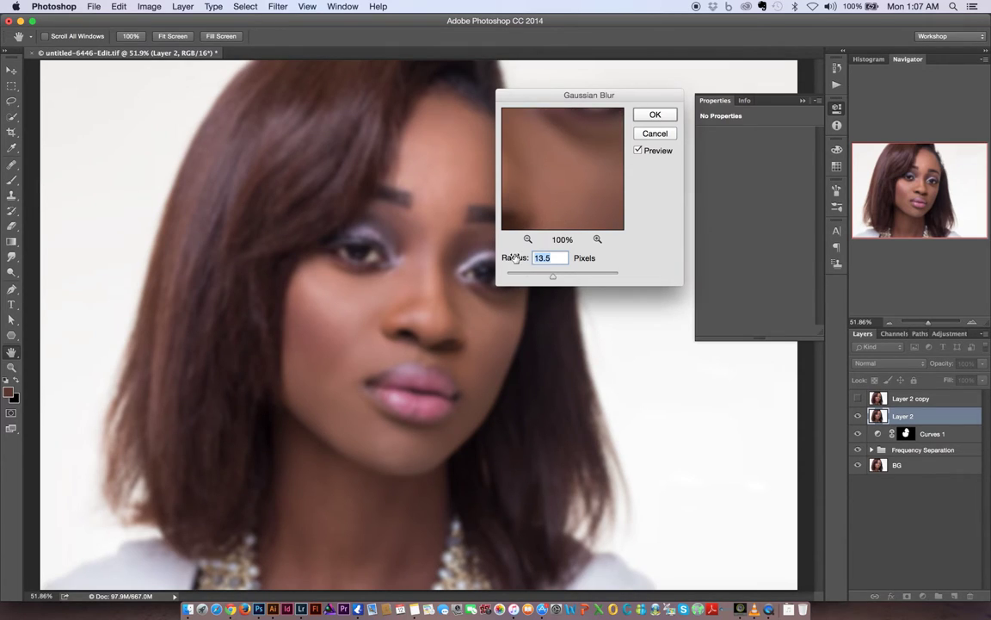
drag(508, 260, 507, 260)
text(12)
key(Return)
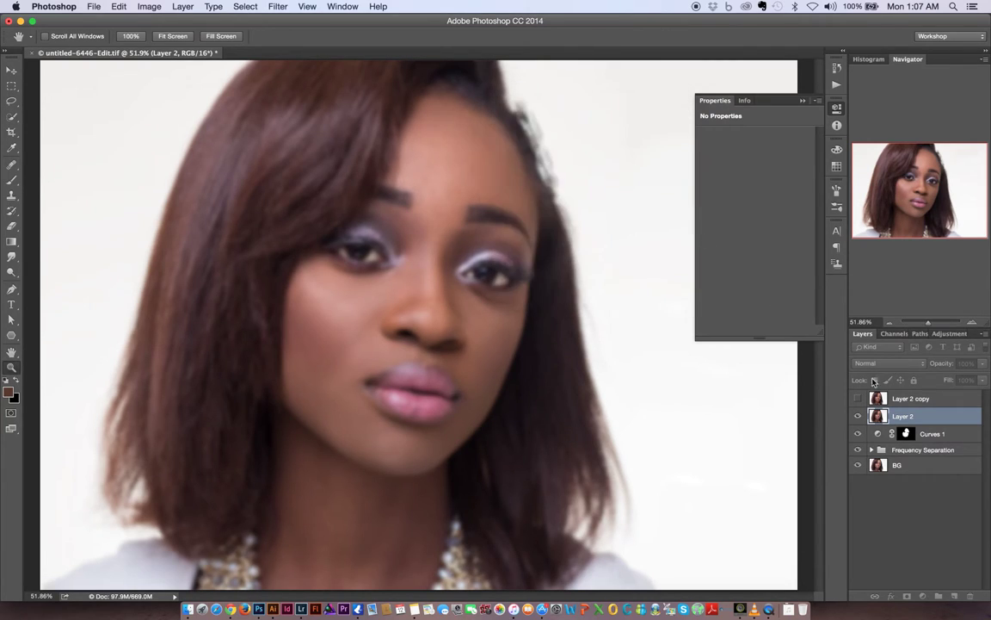
Step: Show Layer 2 copy and use Apply Image with Layer 2 as source, Subtract blending, scale 2 and offset 128
click(866, 401)
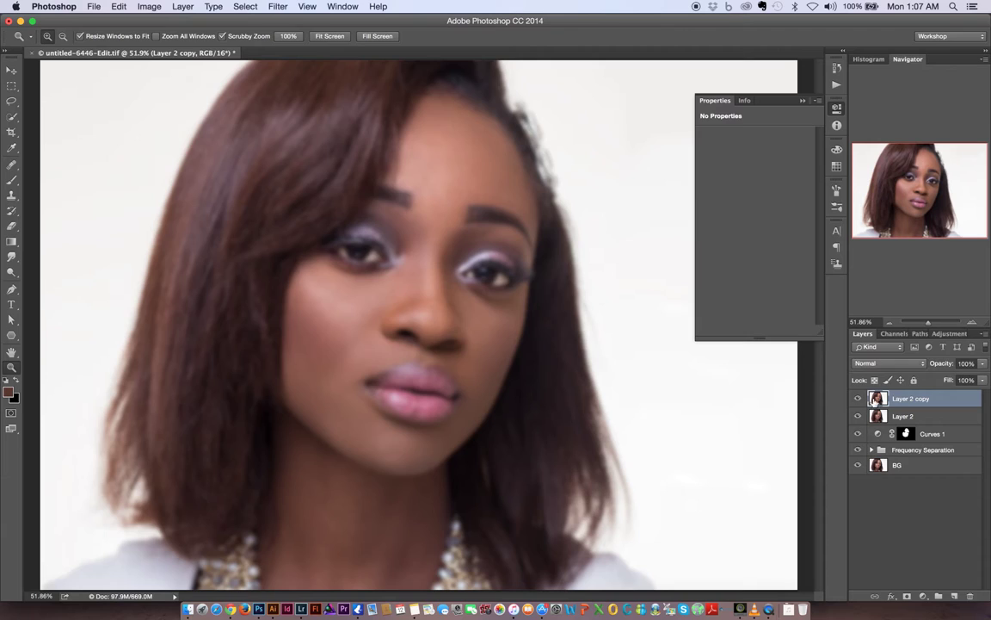
click(858, 399)
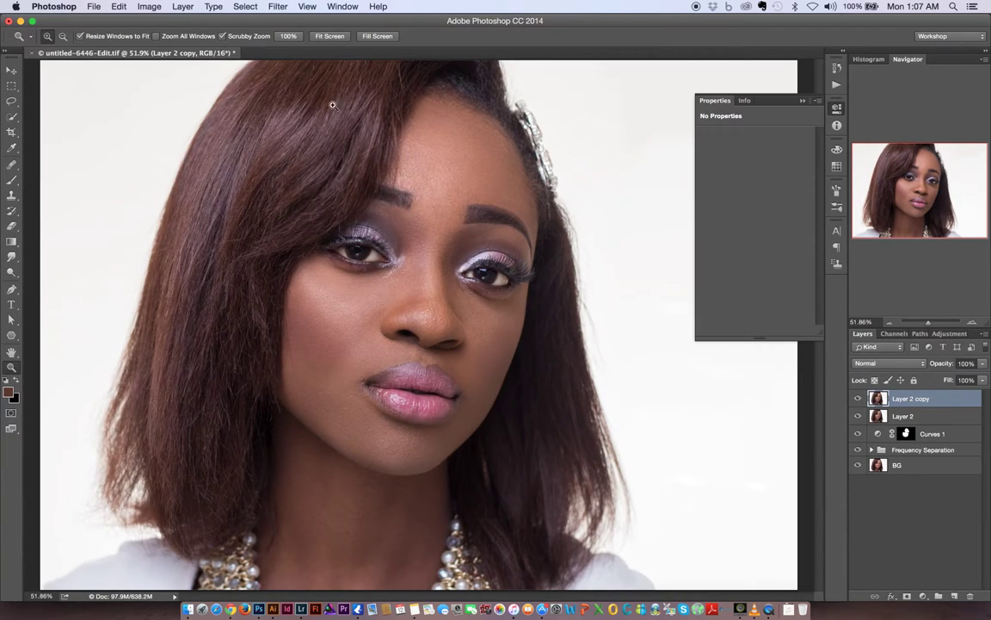
click(160, 5)
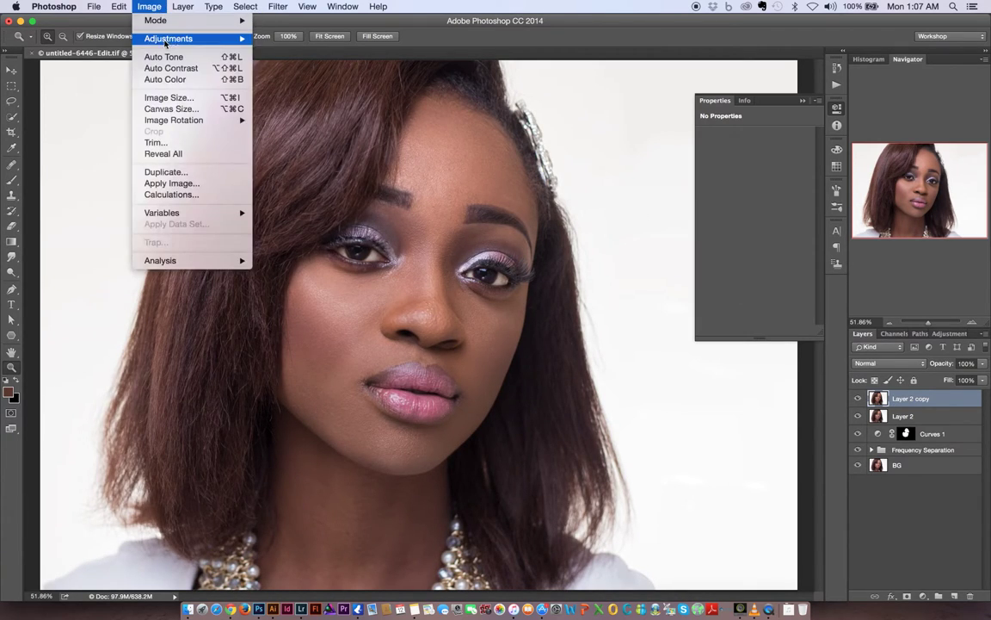
click(172, 183)
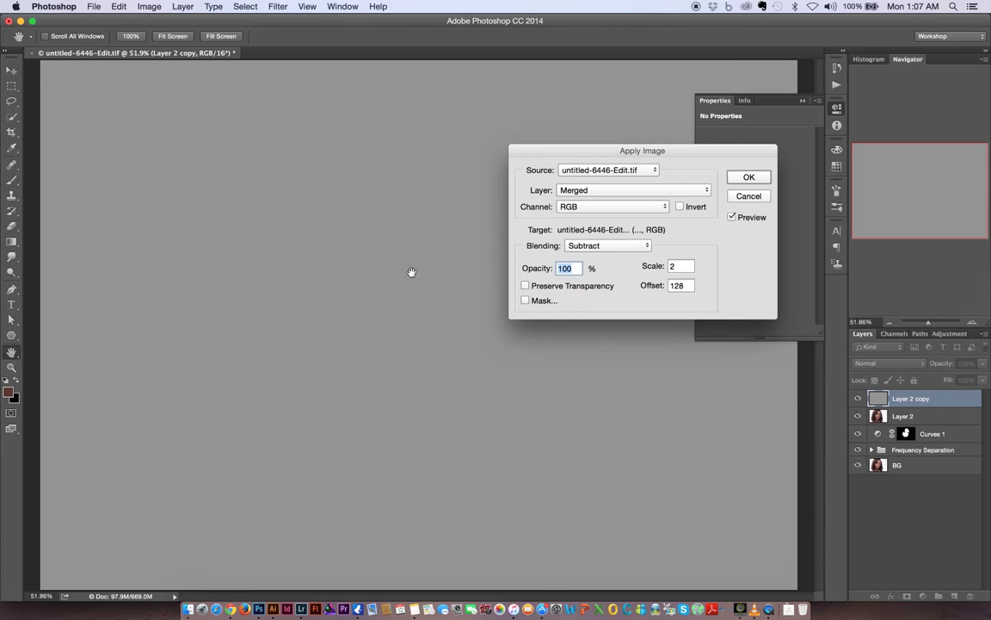
drag(543, 149, 690, 240)
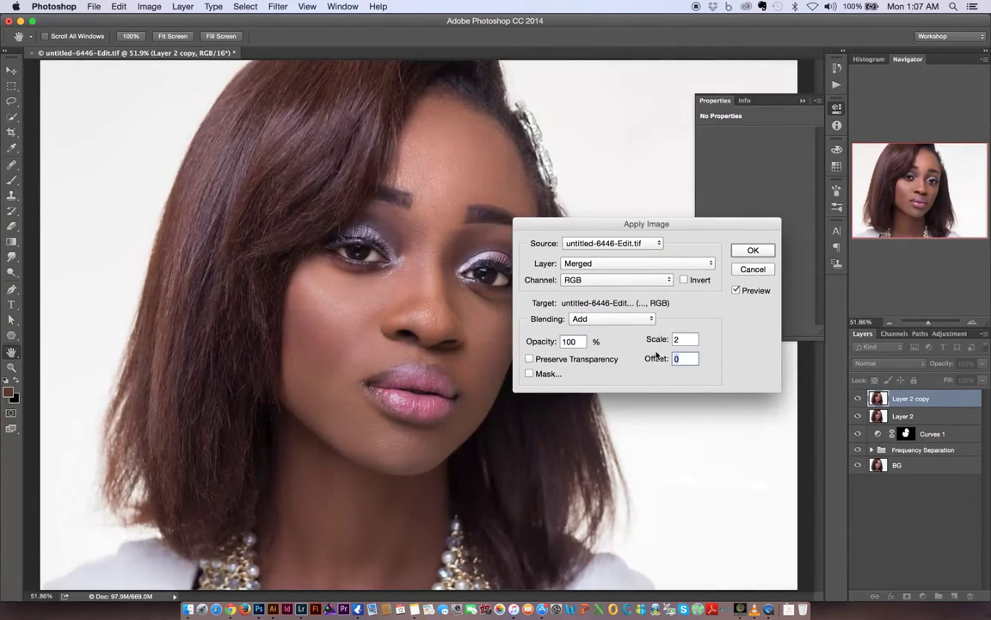
click(611, 319)
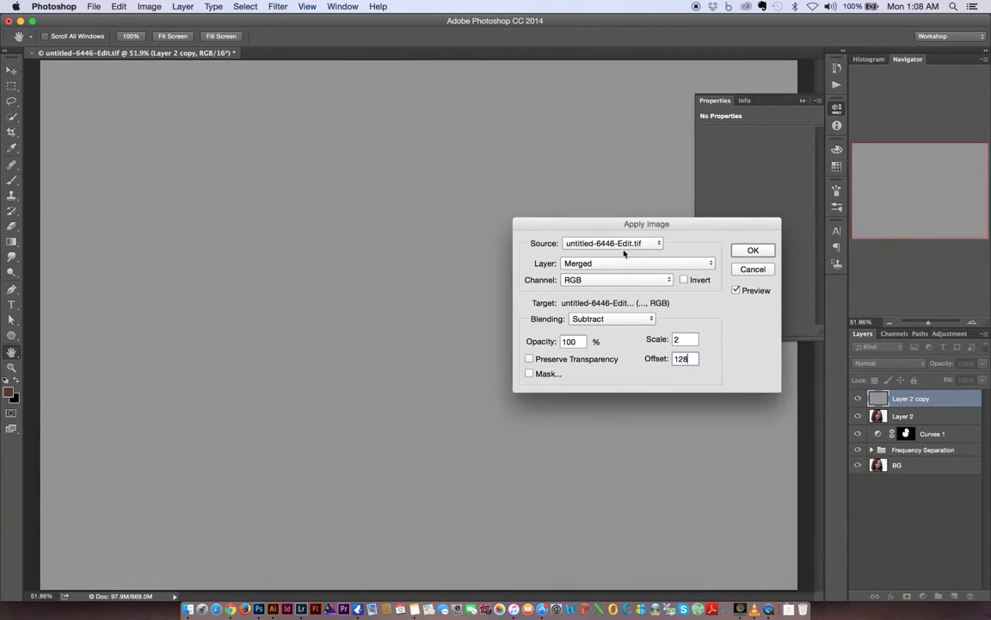
click(605, 263)
click(603, 286)
key(Return)
Step: Set the blending mode of Layer 2 copy to Linear Light
key(z)
click(889, 362)
click(873, 488)
Step: Group Layer 2 copy with Layer 2 and name the group FS pt 2
shift+click(914, 416)
key(super+g)
double_click(904, 397)
text(Fre)
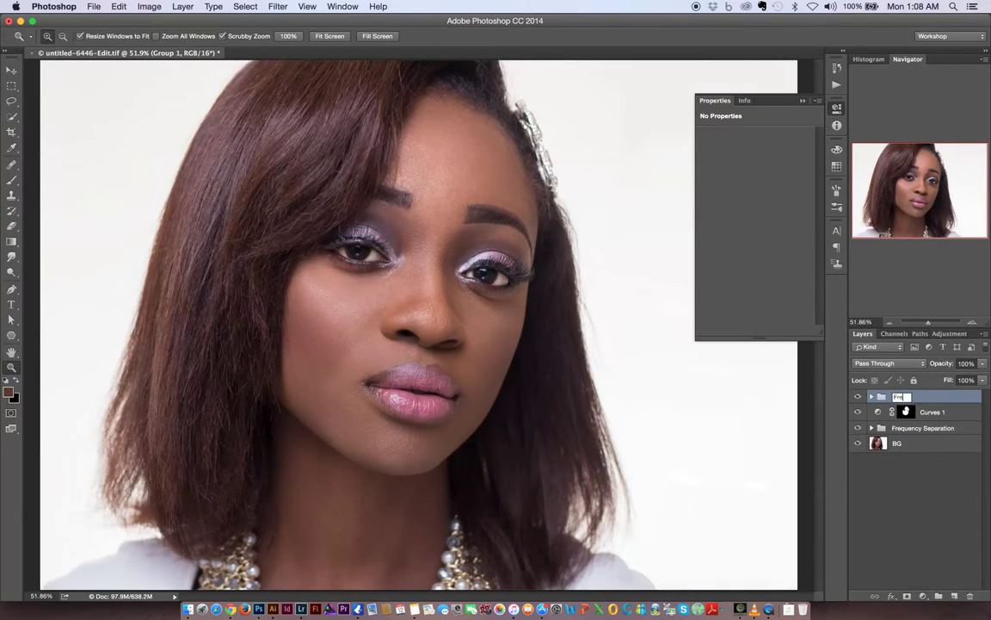
text( pt 2)
key(Return)
Step: Rename the blurred layer Tones and the Linear Light layer Texture, and add an empty layer above Tones
click(871, 395)
click(908, 429)
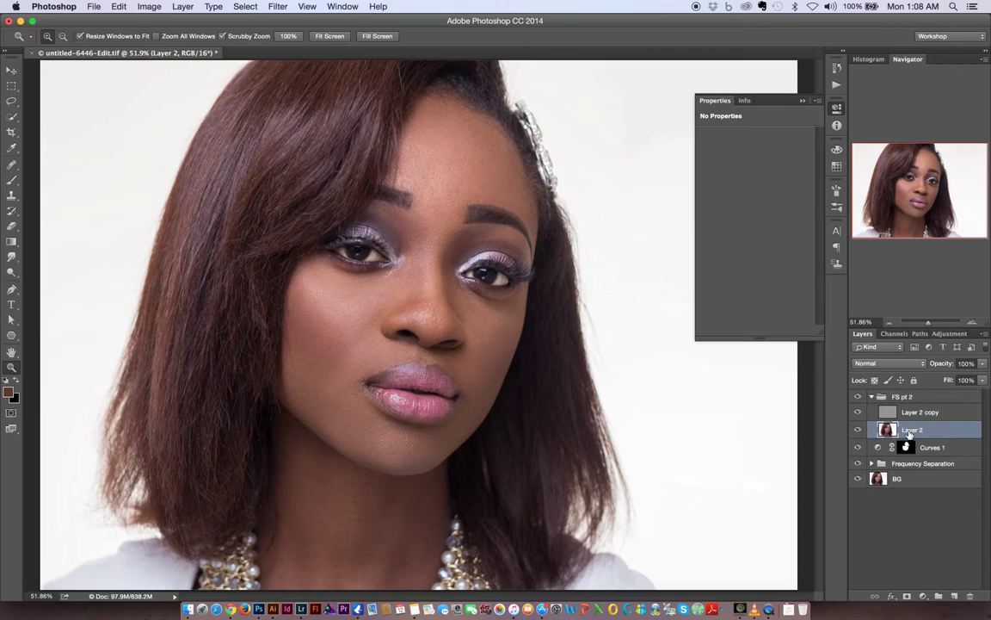
double_click(908, 429)
text(Tones)
key(Return)
double_click(925, 413)
text(Texture)
key(Return)
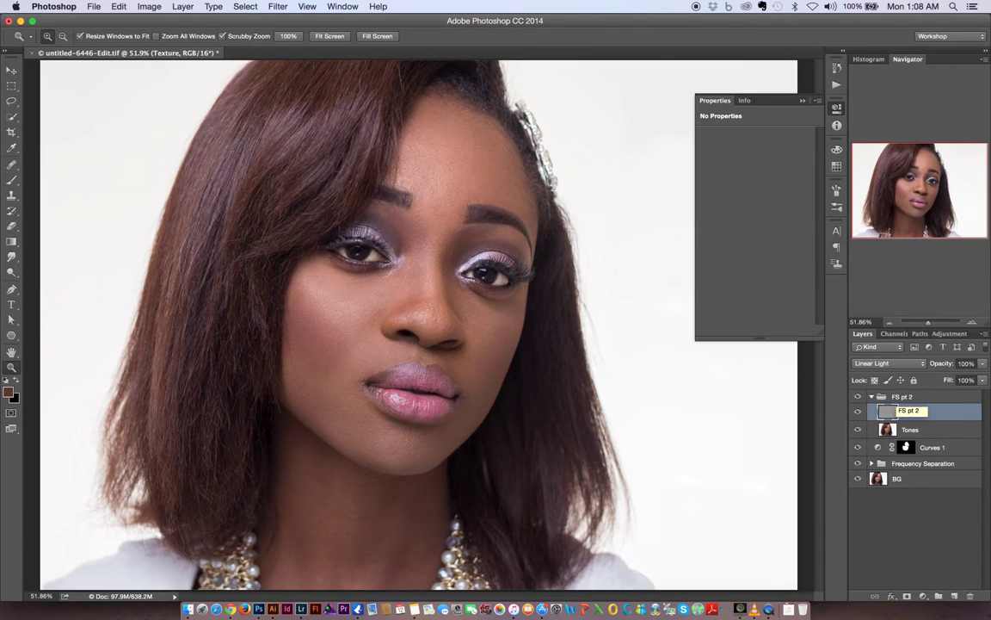
click(910, 430)
key(super+shift+alt+n)
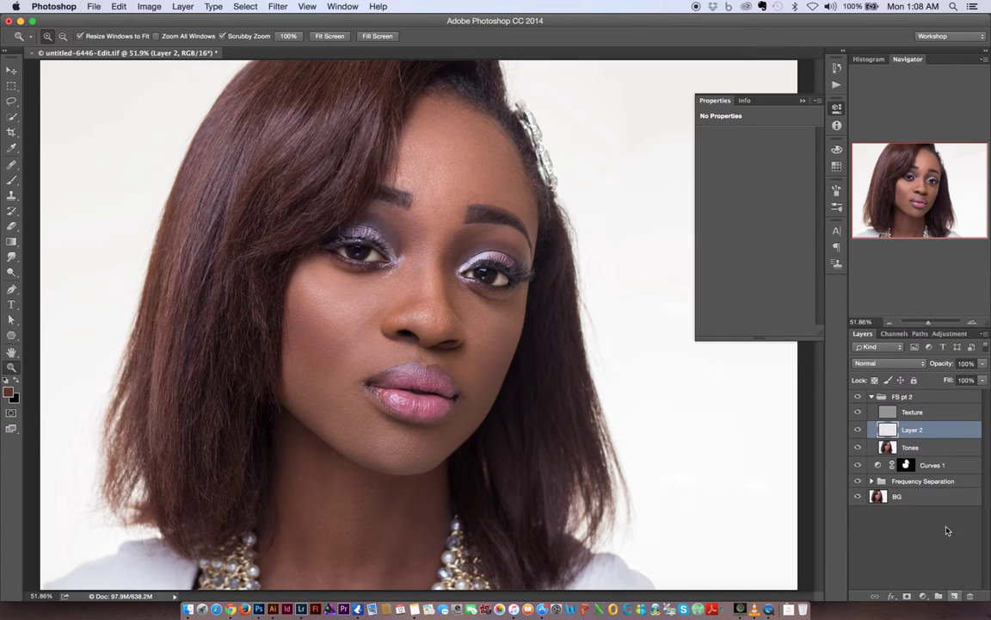
Step: Clone clean skin texture over the cheek beside the nose on the Texture layer and compare the group off and on
drag(452, 140, 520, 137)
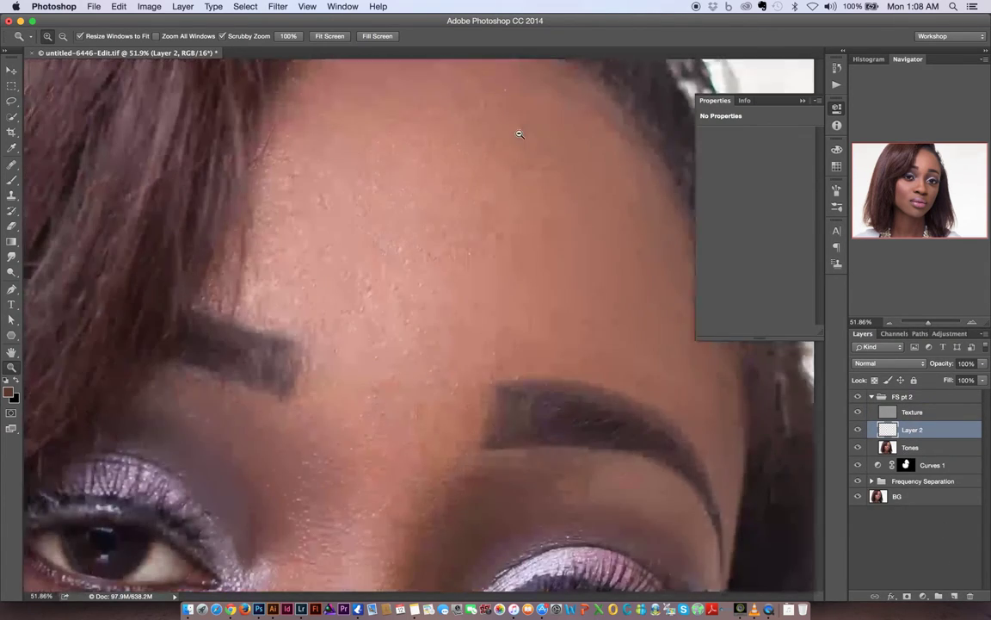
drag(525, 340, 461, 282)
drag(496, 450, 447, 276)
drag(502, 411, 482, 271)
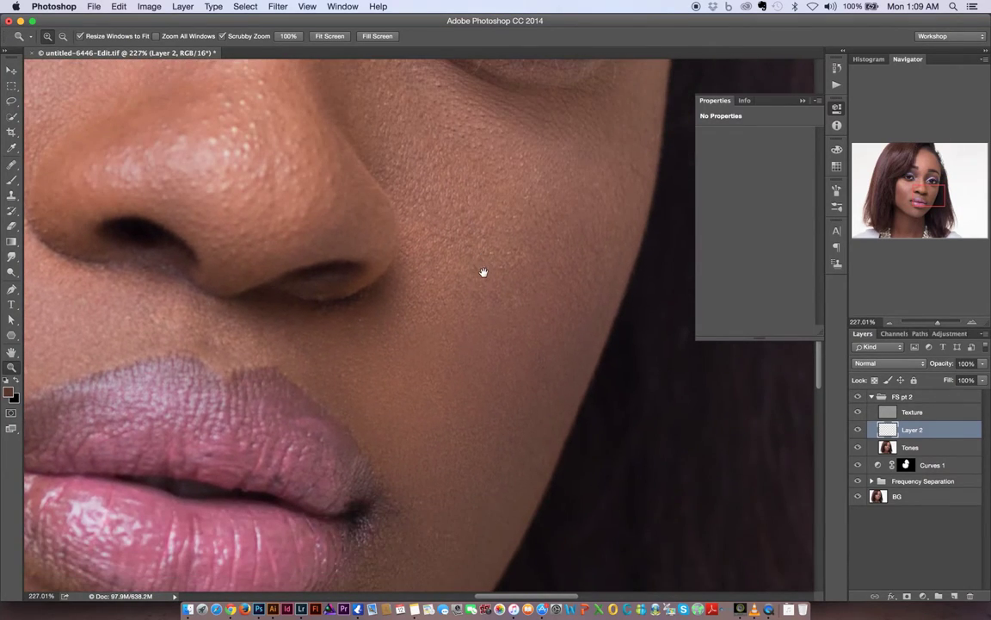
click(889, 414)
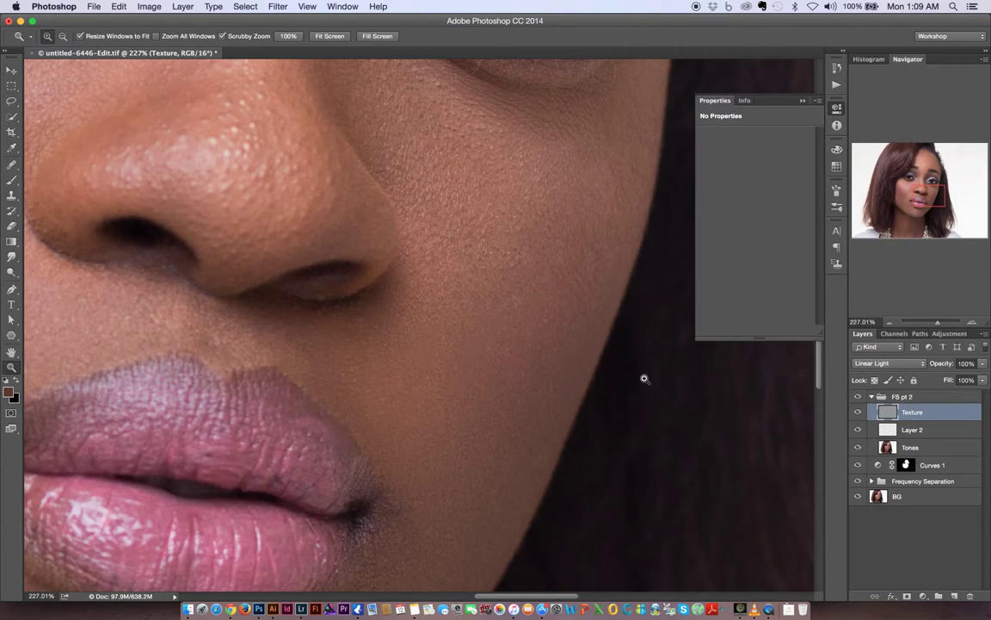
key(s)
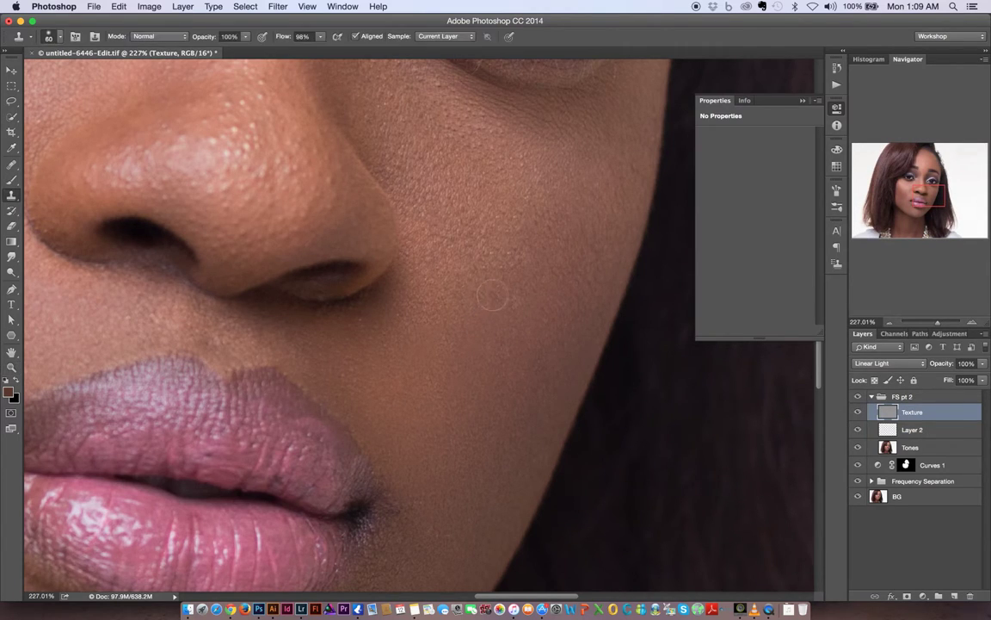
drag(507, 307, 494, 309)
alt+click(496, 326)
click(509, 252)
mouse_move(467, 278)
mouse_down()
mouse_move(438, 339)
mouse_move(482, 319)
mouse_move(474, 289)
mouse_move(531, 285)
mouse_up()
drag(428, 201, 434, 246)
click(858, 397)
click(858, 398)
Step: On the empty layer above Tones, blend sampled skin tones into the hair-side cheek with a 149 px brush at 2% flow
drag(535, 276, 580, 135)
mouse_move(207, 375)
mouse_down()
mouse_move(452, 412)
mouse_move(426, 353)
mouse_move(373, 448)
mouse_up()
key(alt+bracketleft)
key(b)
drag(287, 37, 277, 38)
alt+click(269, 224)
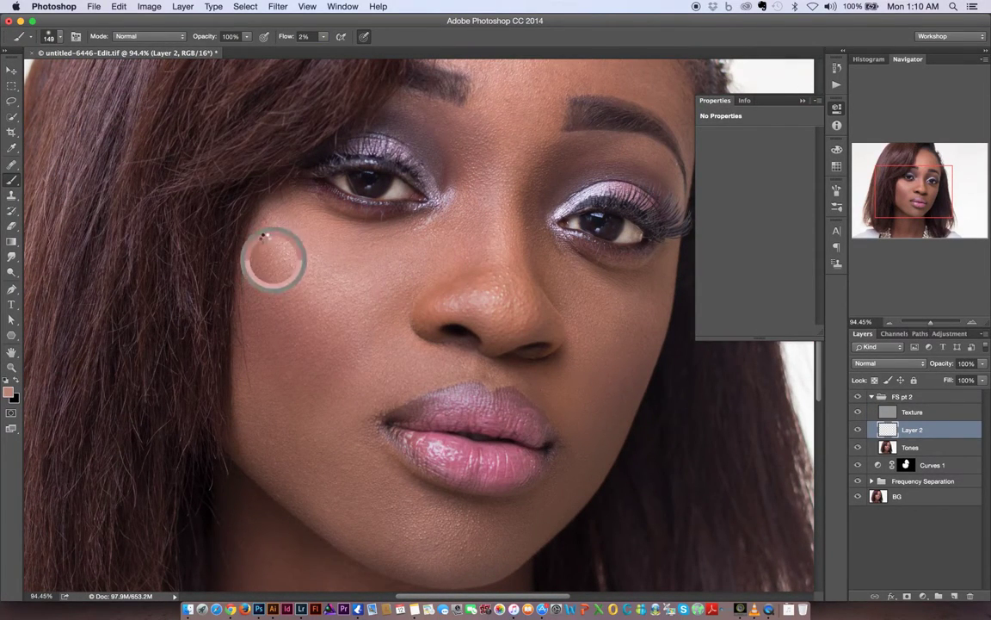
alt+click(293, 359)
alt+click(376, 353)
Step: Blend sampled skin tones over the nose and the cheek beside it with a 76 px brush at 2% flow
ctrl+alt+drag(490, 263, 489, 252)
alt+click(494, 245)
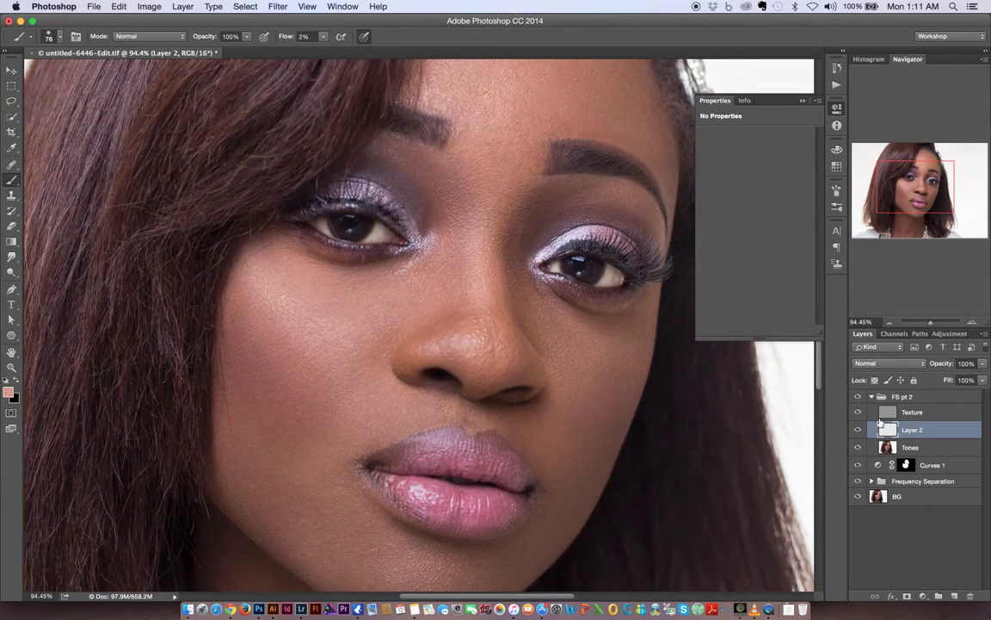
click(912, 429)
key(b)
alt+click(441, 293)
alt+click(376, 319)
alt+click(461, 318)
alt+click(520, 369)
Step: Compare the painted tone layer off and on, and blend a sampled tone into the lower cheek with a 343 px brush
key(z)
drag(563, 295, 513, 284)
key(b)
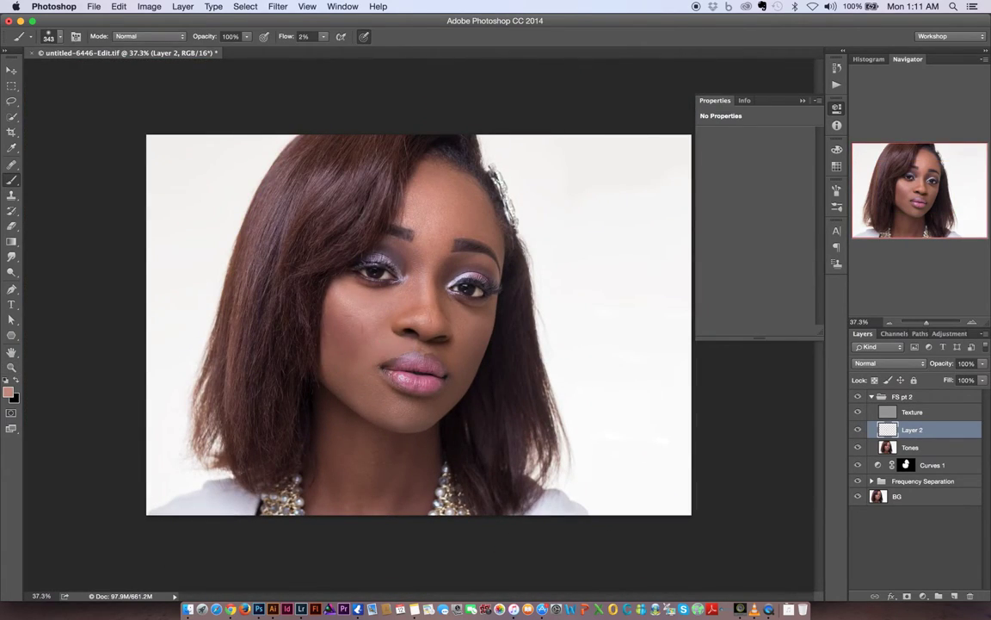
click(856, 430)
click(858, 430)
alt+click(466, 361)
Step: Refine small areas of facial skin with repeatedly sampled tones and a smaller 187 px brush at 2% flow
key(z)
drag(461, 310, 529, 310)
key(b)
alt+click(327, 208)
drag(314, 166, 307, 282)
key([)
key([)
key([)
alt+click(313, 280)
drag(354, 196, 373, 196)
alt+click(393, 220)
alt+click(408, 227)
Step: Blend a sampled skin tone into the chin and compare the face with the retouching hidden
key(z)
drag(641, 257, 569, 257)
key(b)
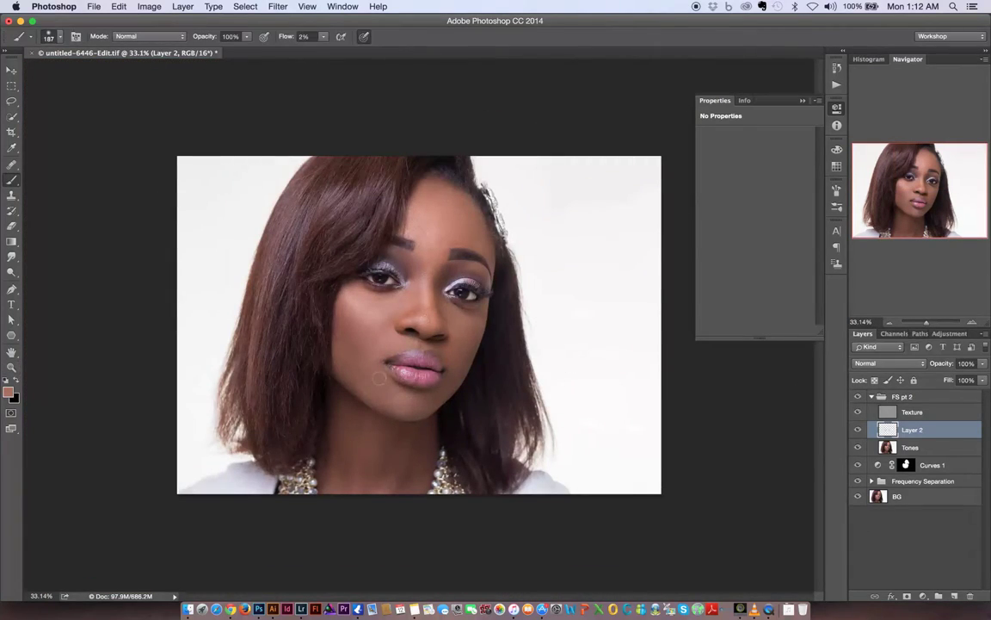
alt+click(394, 402)
click(860, 433)
key(z)
drag(417, 263, 495, 282)
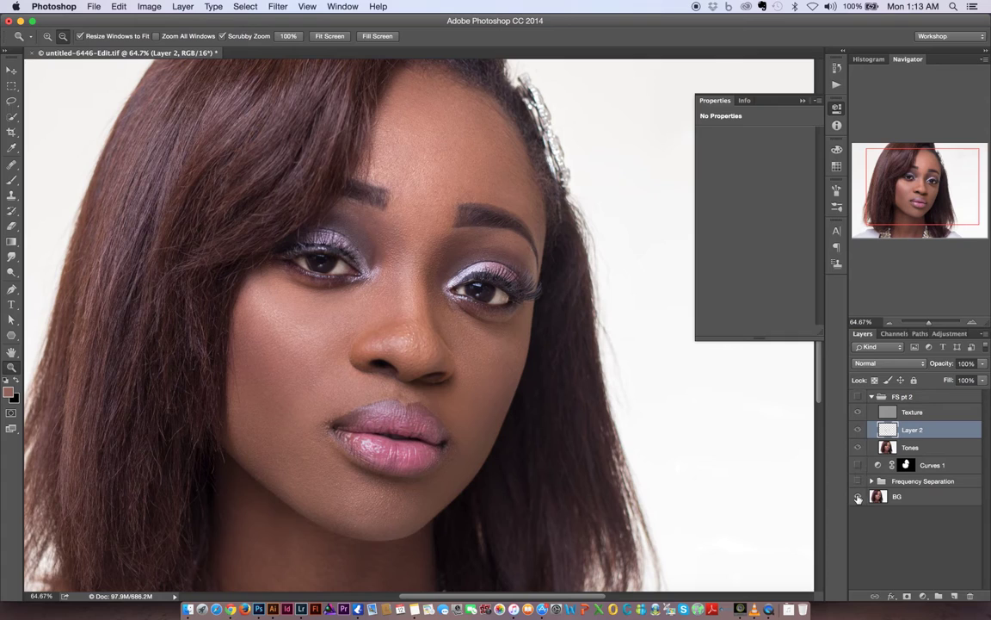
Step: Compare the original BG layer alone with the full retouch, and inspect the retouched cheek and nose skin up close
alt+click(858, 499)
drag(484, 316, 484, 316)
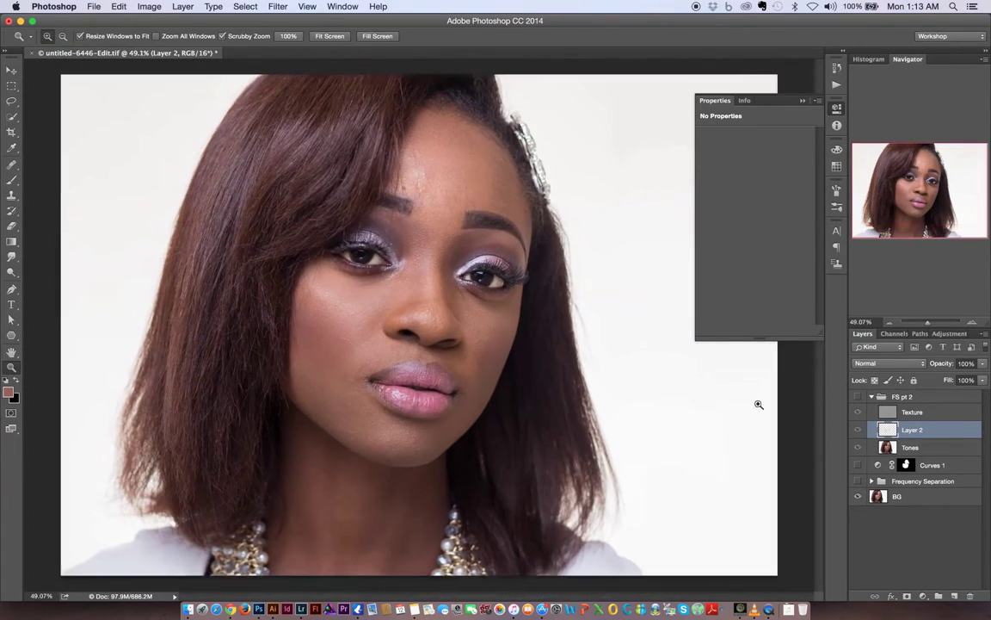
alt+click(857, 497)
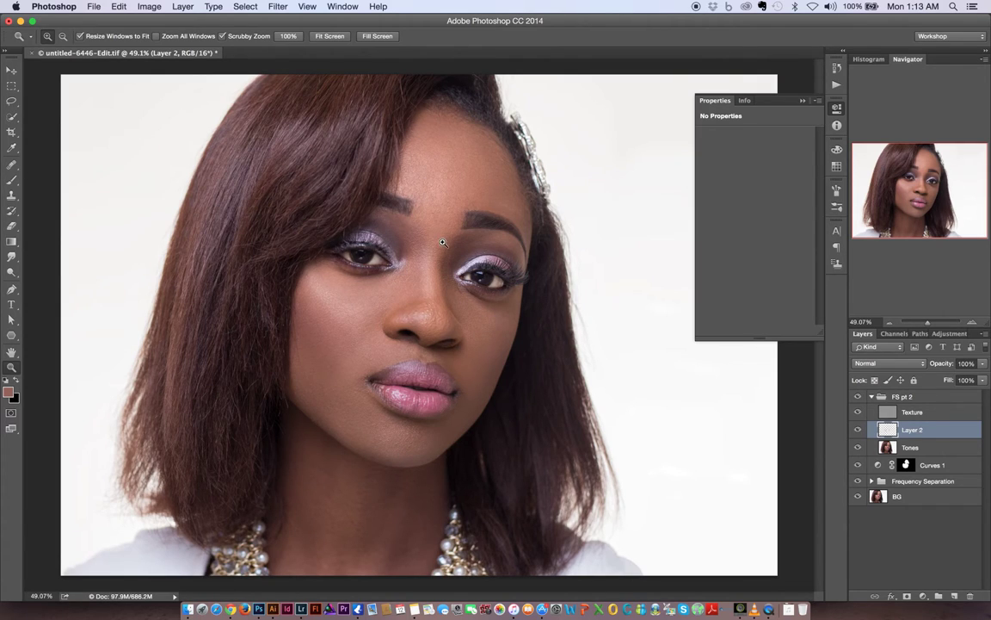
drag(469, 336, 522, 337)
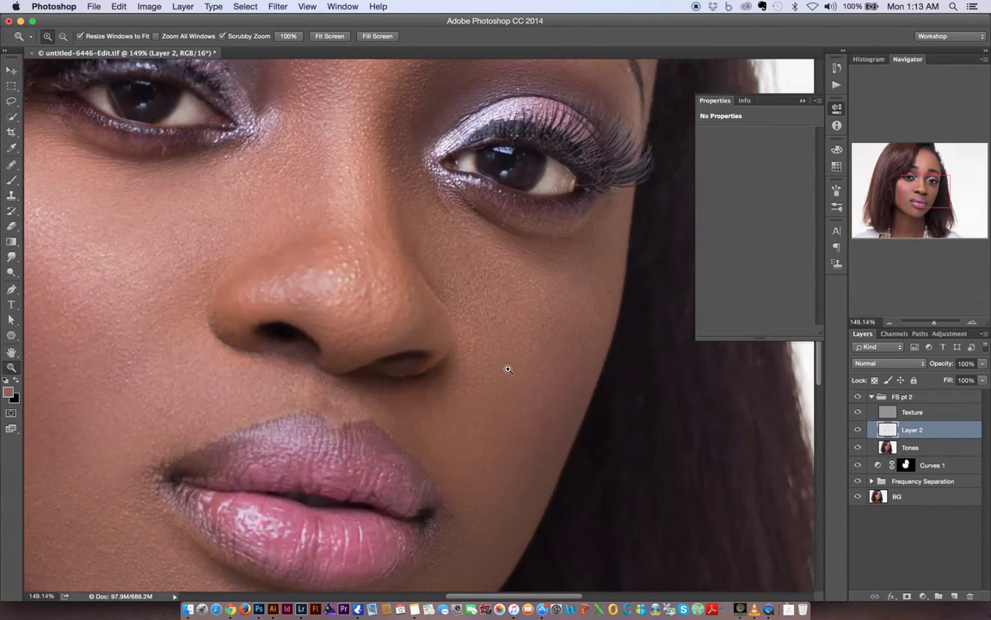
drag(484, 288, 459, 276)
drag(389, 309, 438, 341)
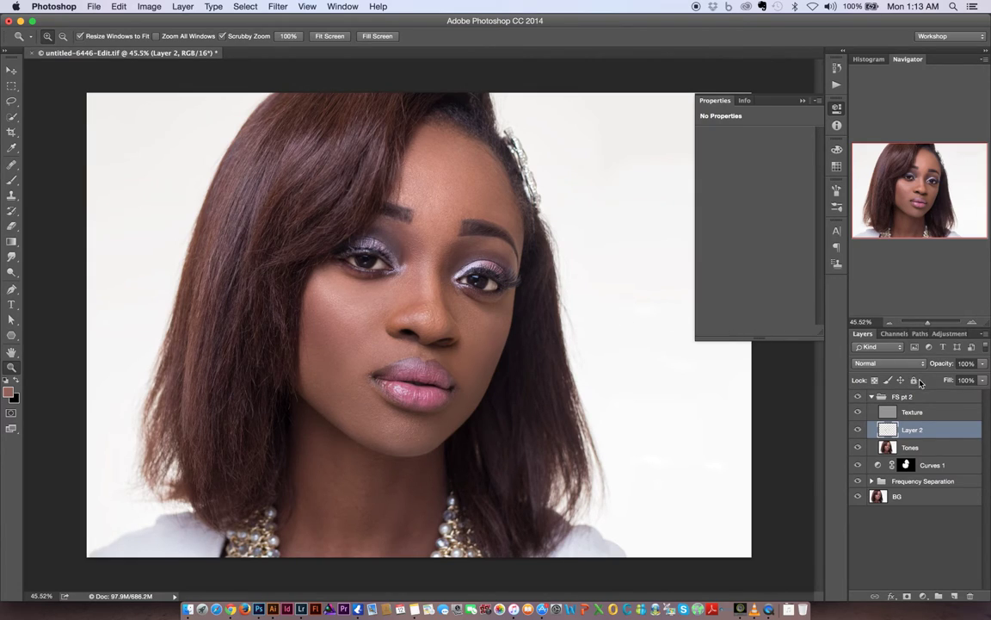
Step: Collapse the FS pt 2 group and add a Curves adjustment above it, darkening the midtones from input 119 to output 111
click(871, 396)
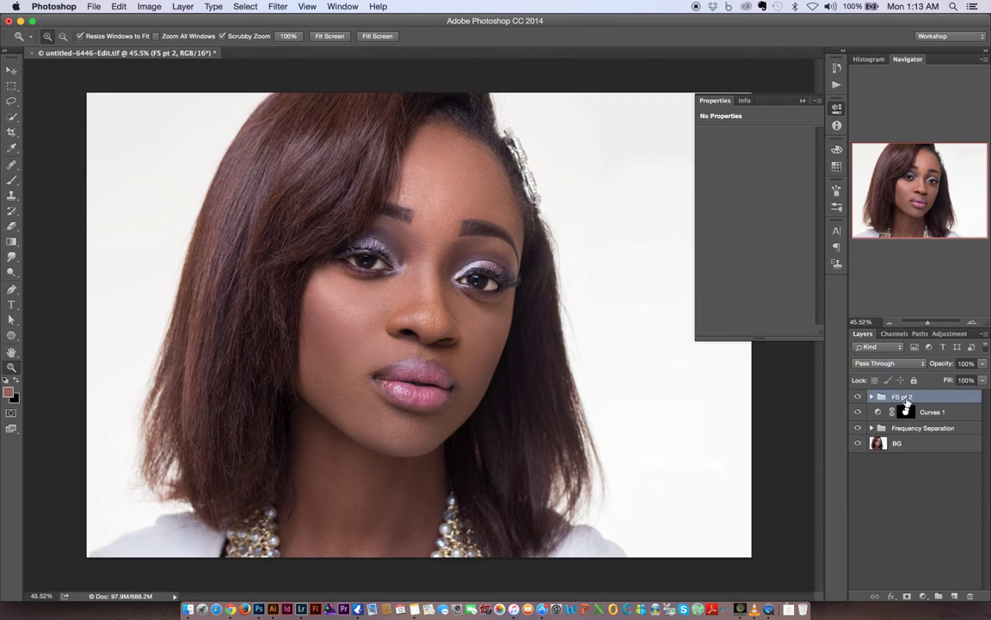
click(923, 595)
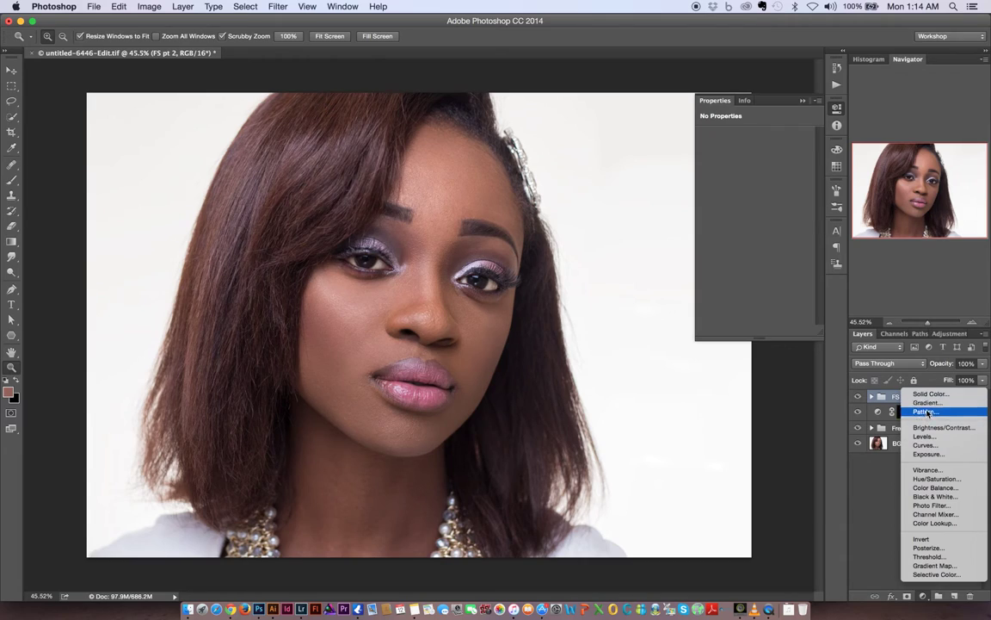
click(926, 445)
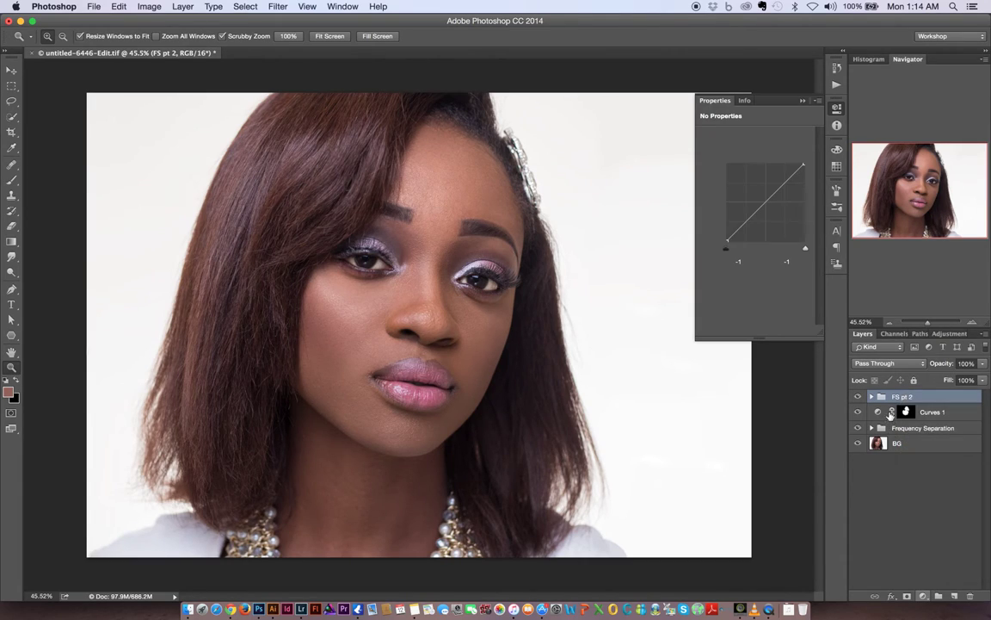
click(762, 204)
drag(762, 204, 763, 208)
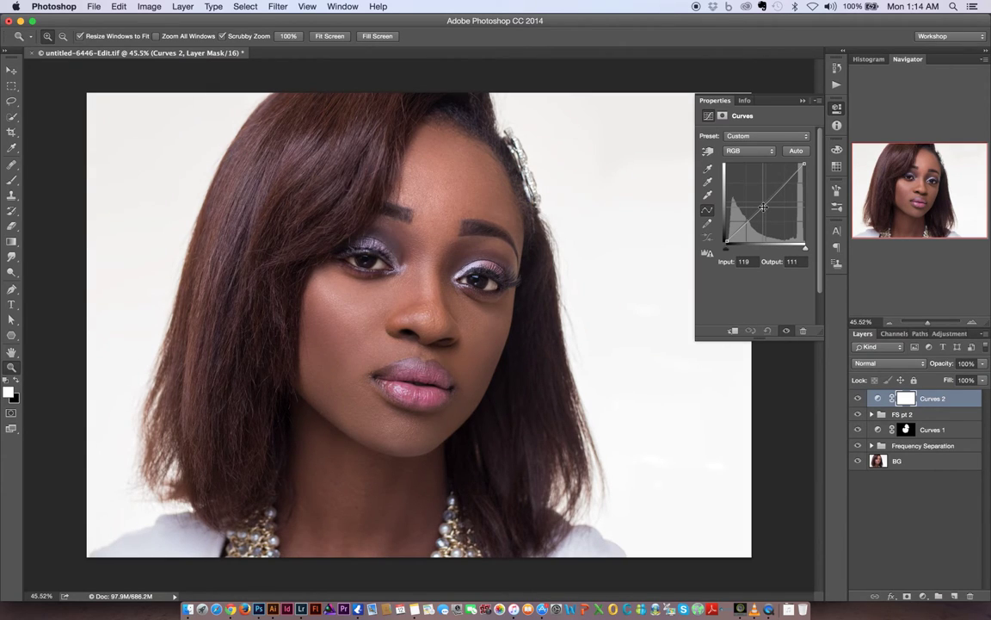
Step: Compare the portrait with the Curves 2 darkening off and on several times
click(857, 401)
click(857, 402)
click(857, 403)
click(857, 405)
click(857, 401)
click(857, 401)
click(857, 402)
click(858, 402)
mouse_move(533, 287)
mouse_down()
mouse_move(572, 278)
mouse_move(531, 283)
mouse_up()
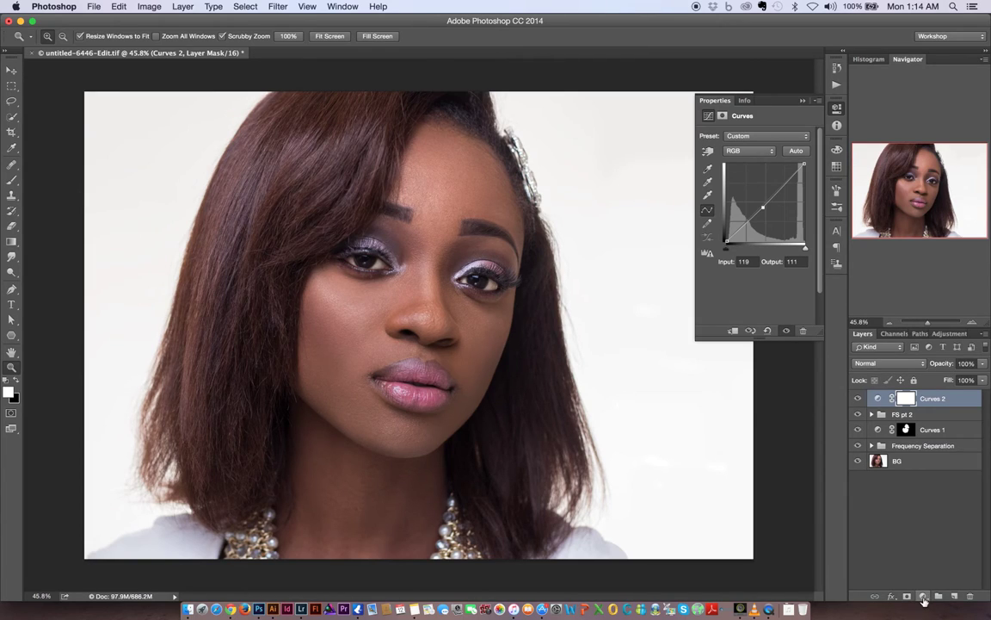
Step: Add a Black & White adjustment layer above Curves 2 and set its opacity to 10%
click(925, 595)
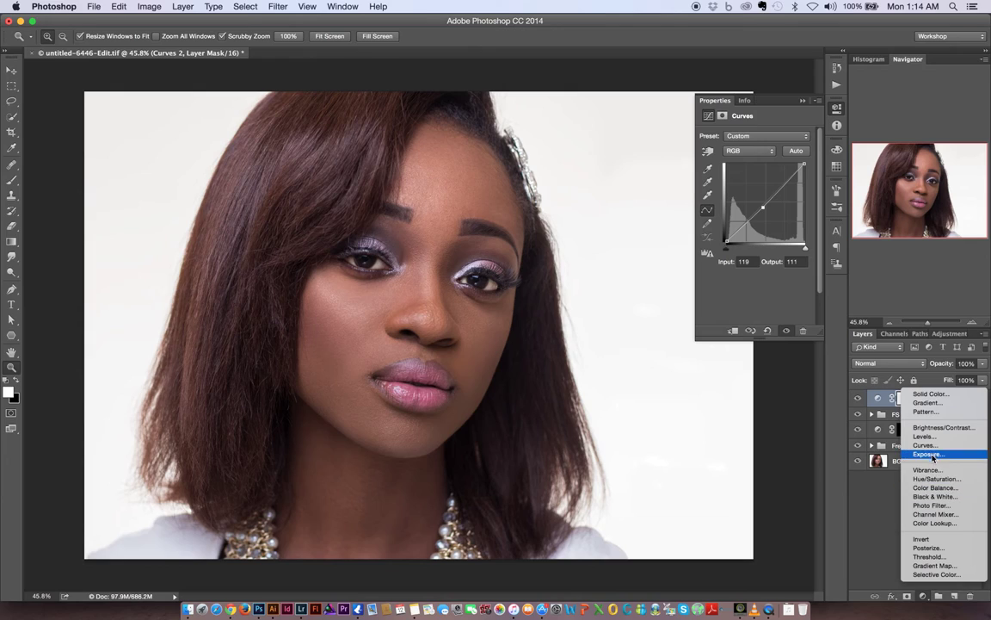
click(933, 497)
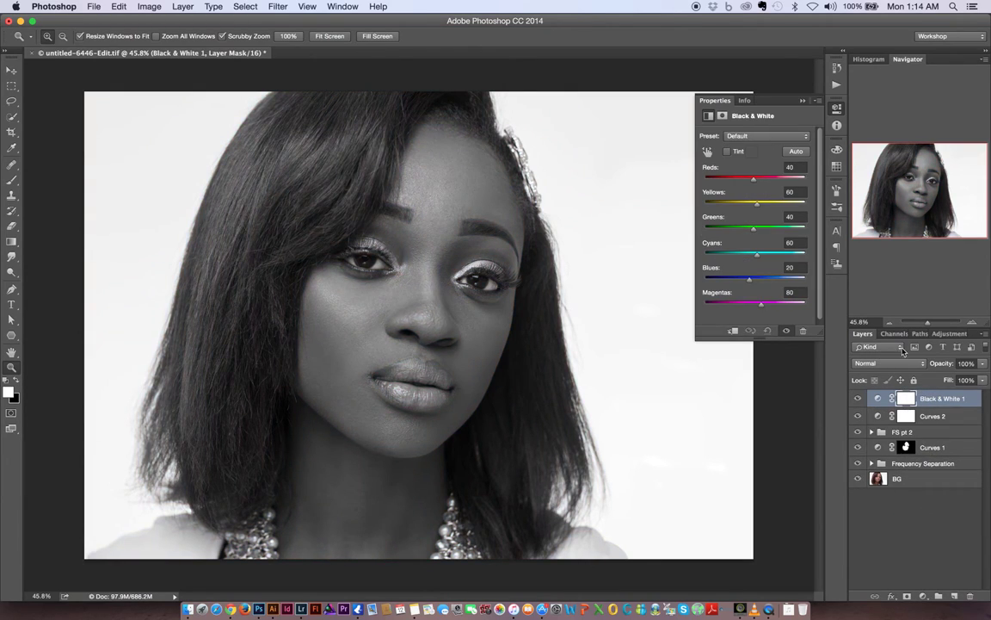
click(966, 363)
text(10)
key(Return)
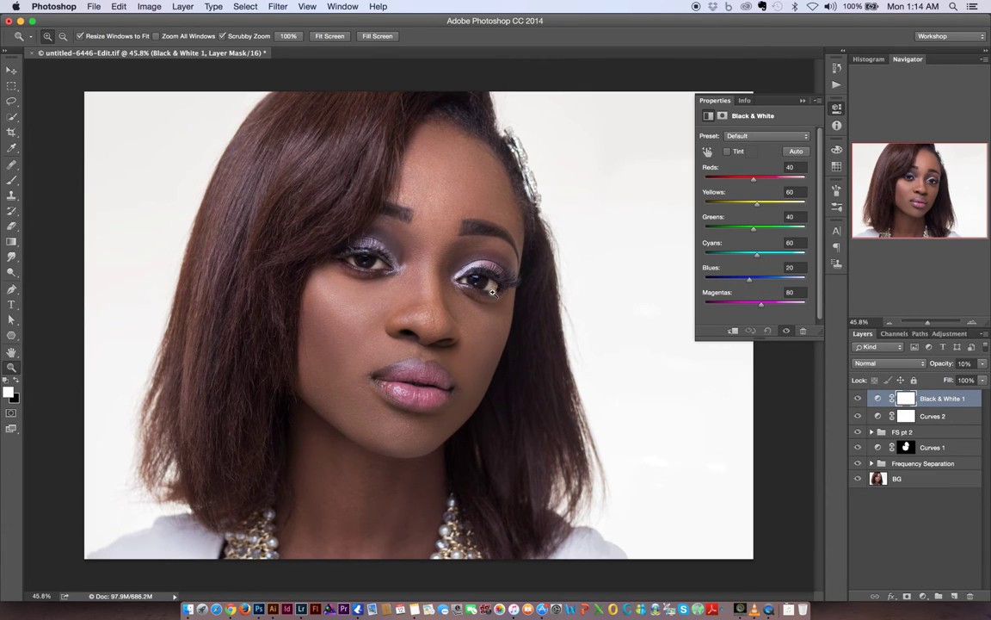
Step: Lower the Black & White layer's opacity to 5% and compare the face with the adjustment off and on
drag(431, 277, 462, 279)
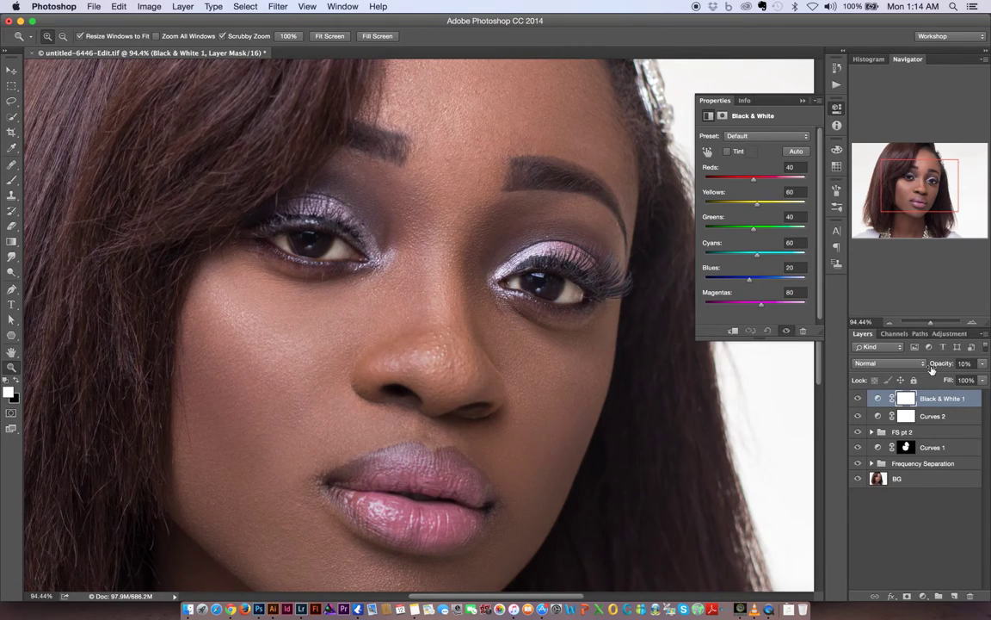
drag(940, 365, 937, 365)
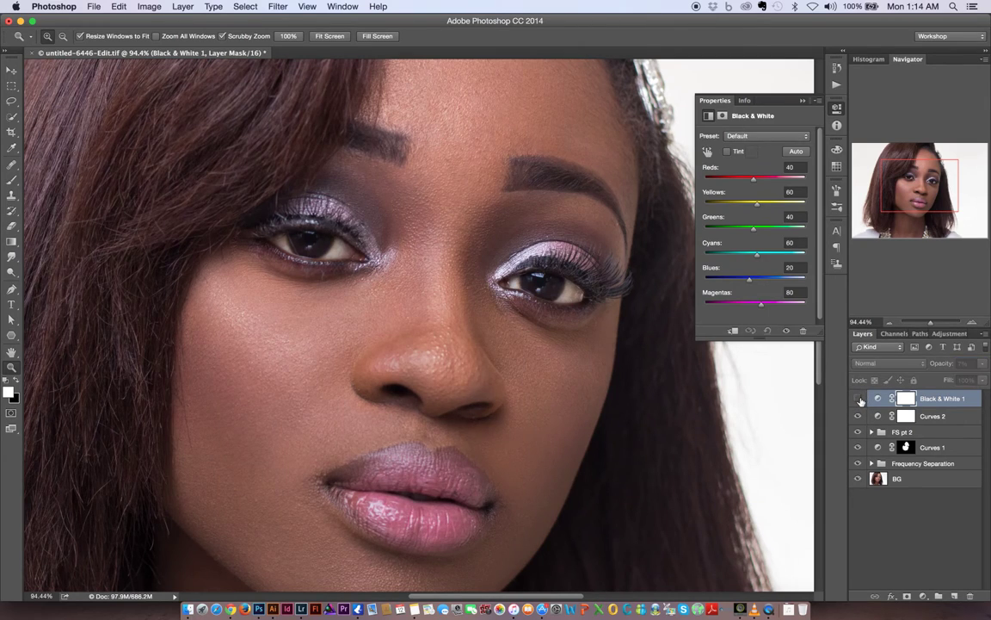
drag(936, 368, 935, 368)
click(858, 401)
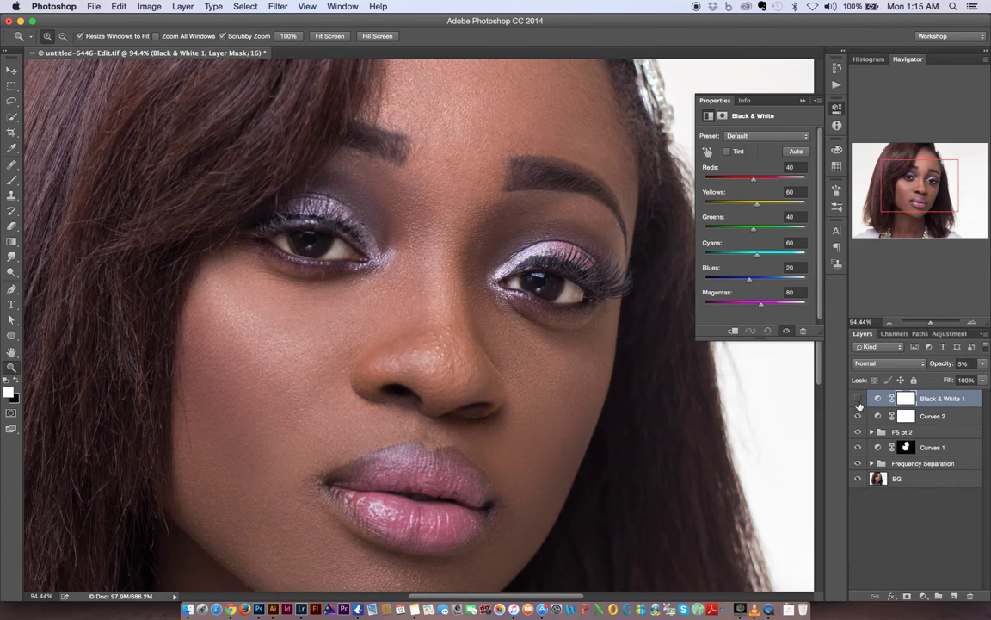
click(858, 401)
drag(548, 344, 516, 365)
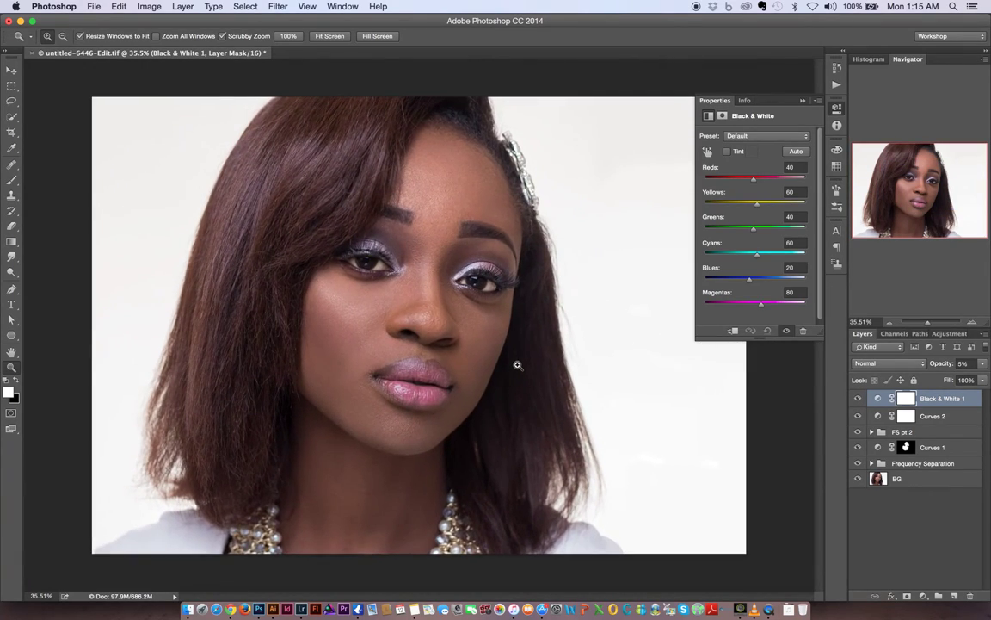
Step: Collapse the adjustment properties and group the Black & White 1 and Curves 2 layers together
click(802, 101)
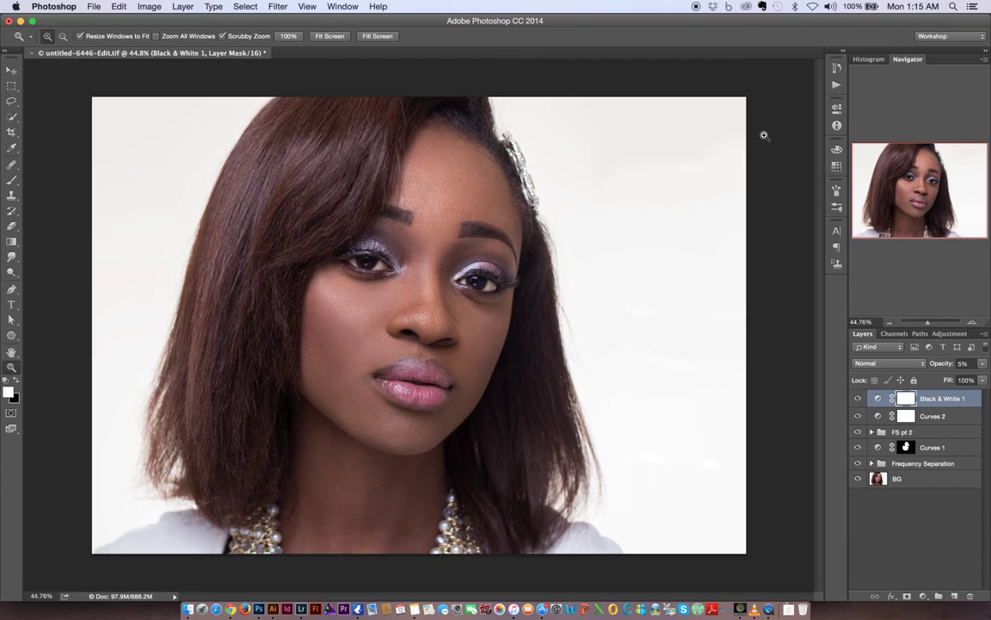
shift+click(942, 418)
key(super+g)
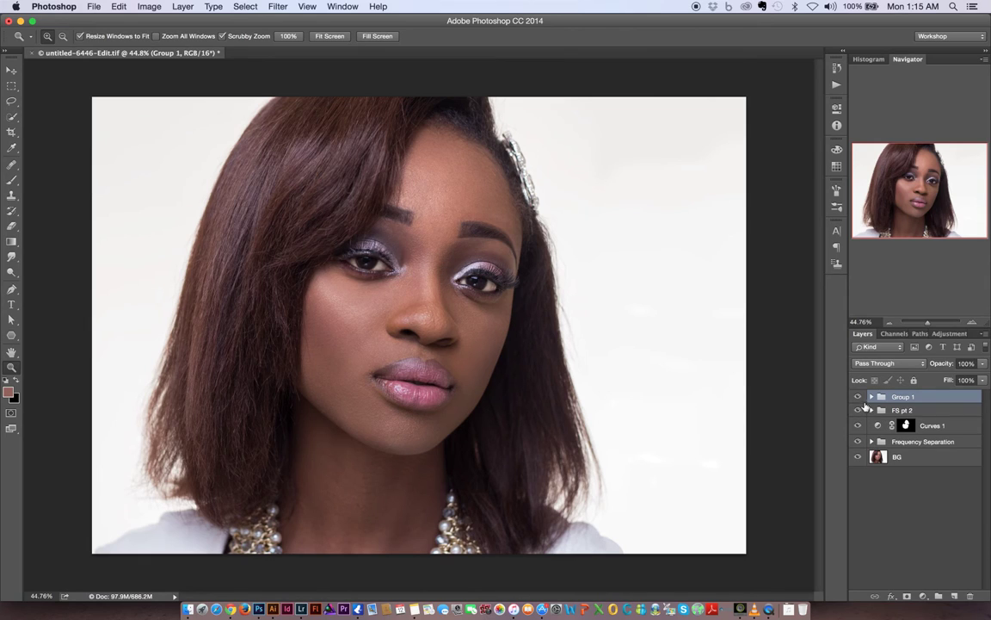
Step: Show only the BG layer and examine the unretouched skin on the cheeks, around the eyes and across the forehead
alt+click(858, 457)
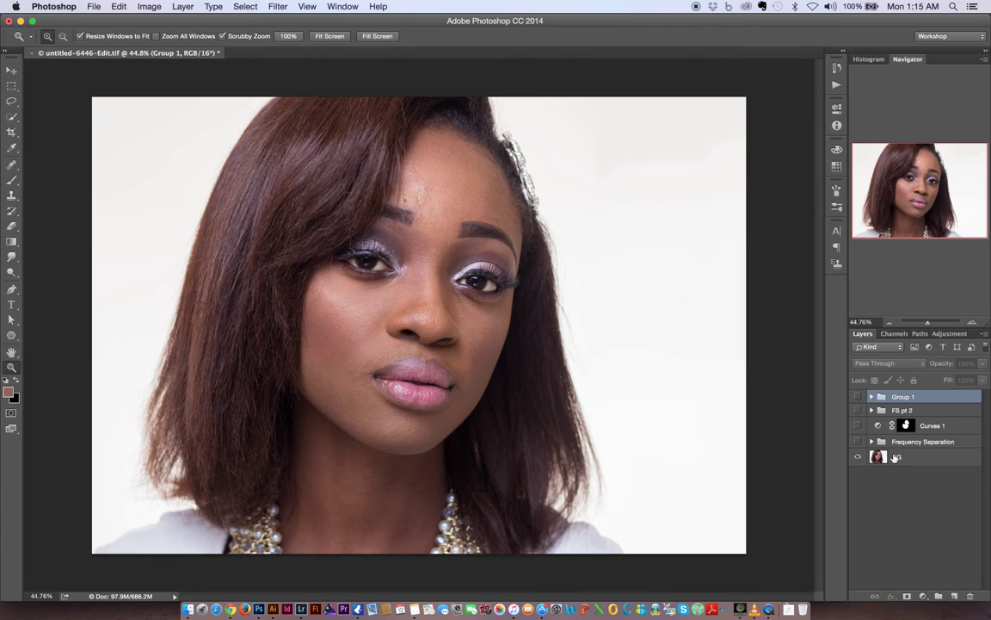
click(864, 458)
drag(478, 363, 506, 378)
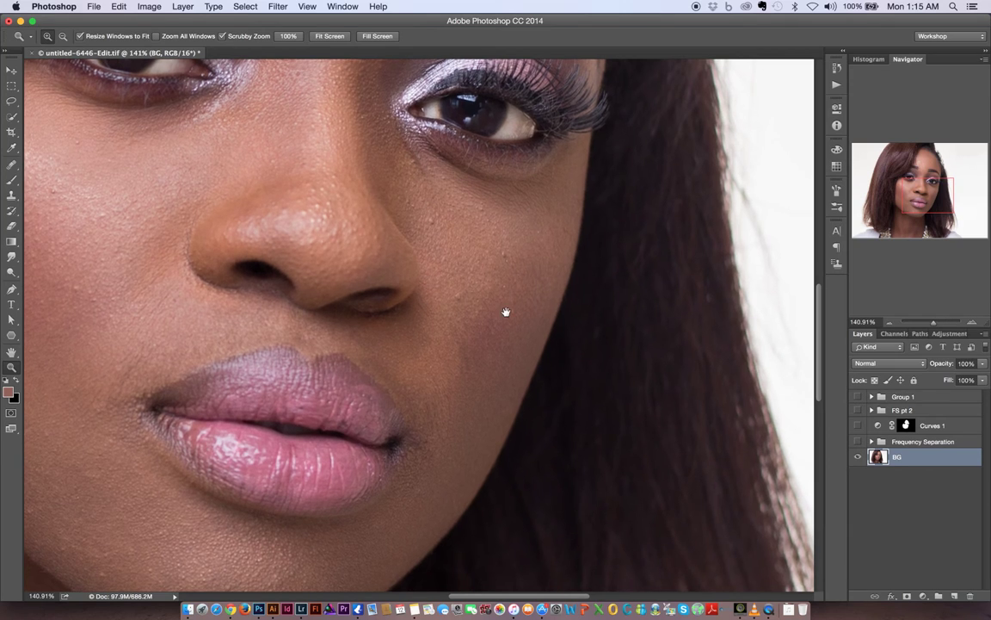
drag(491, 310, 604, 334)
drag(494, 246, 551, 386)
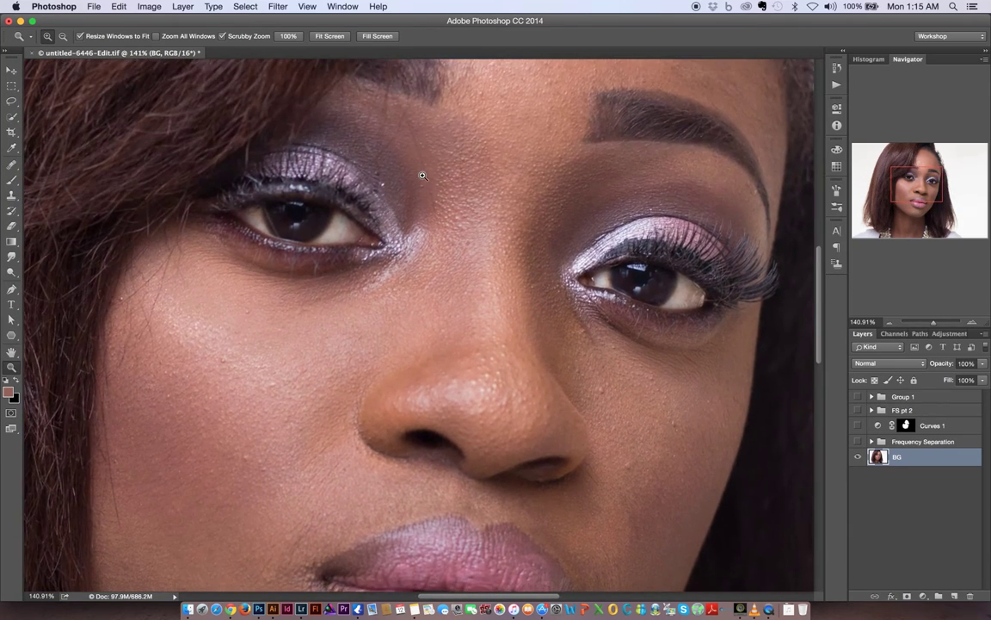
drag(452, 216, 449, 285)
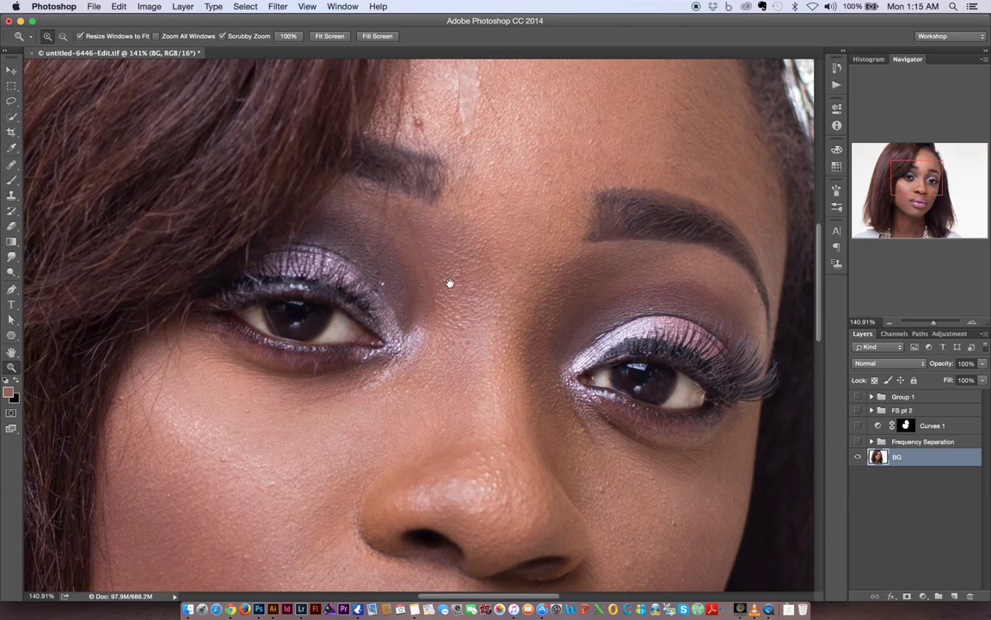
drag(444, 168, 443, 222)
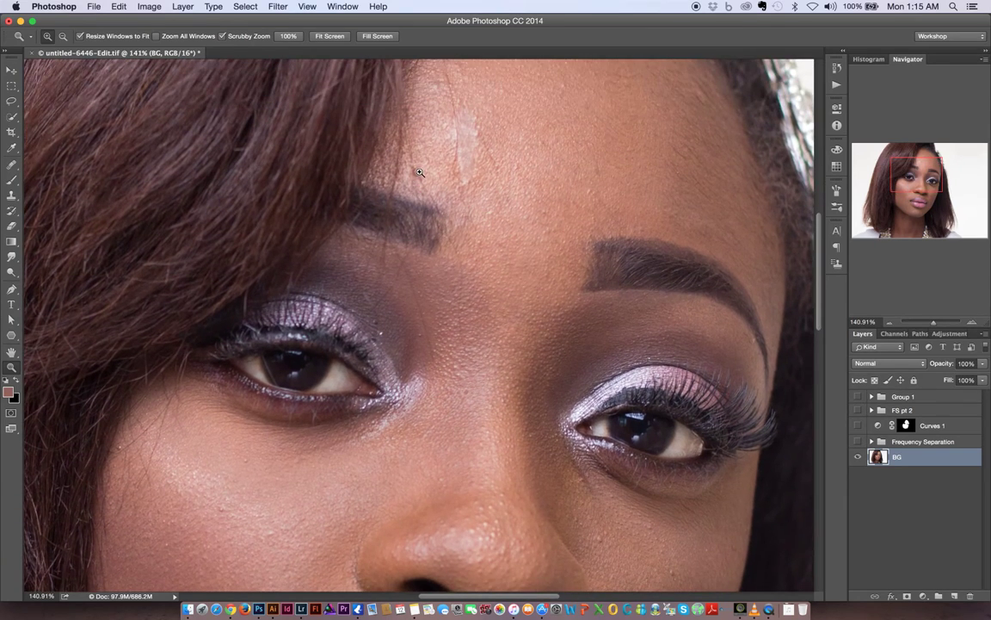
drag(466, 271, 408, 398)
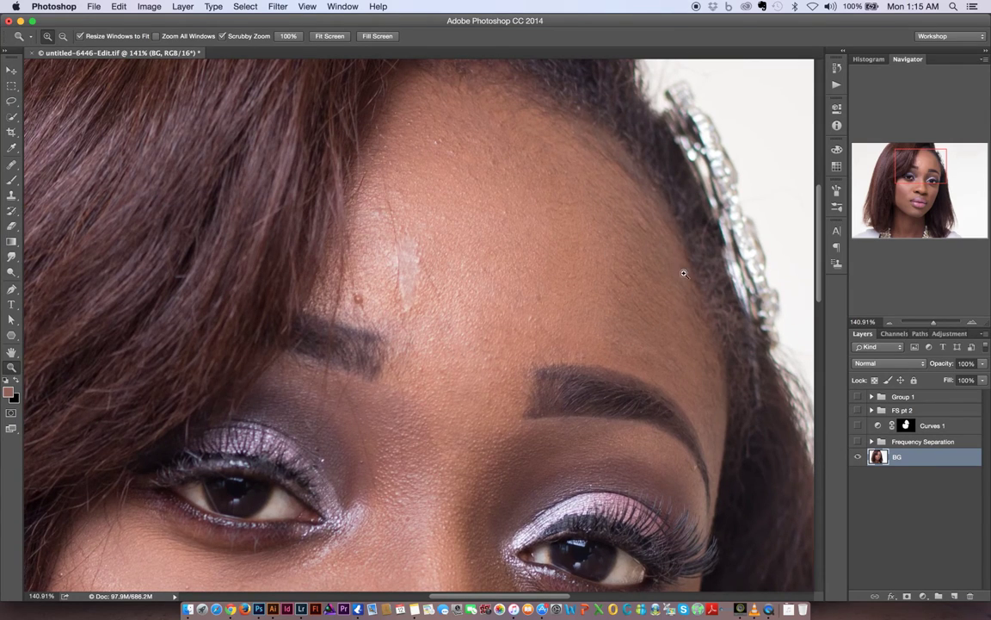
drag(493, 345, 493, 204)
drag(543, 304, 474, 286)
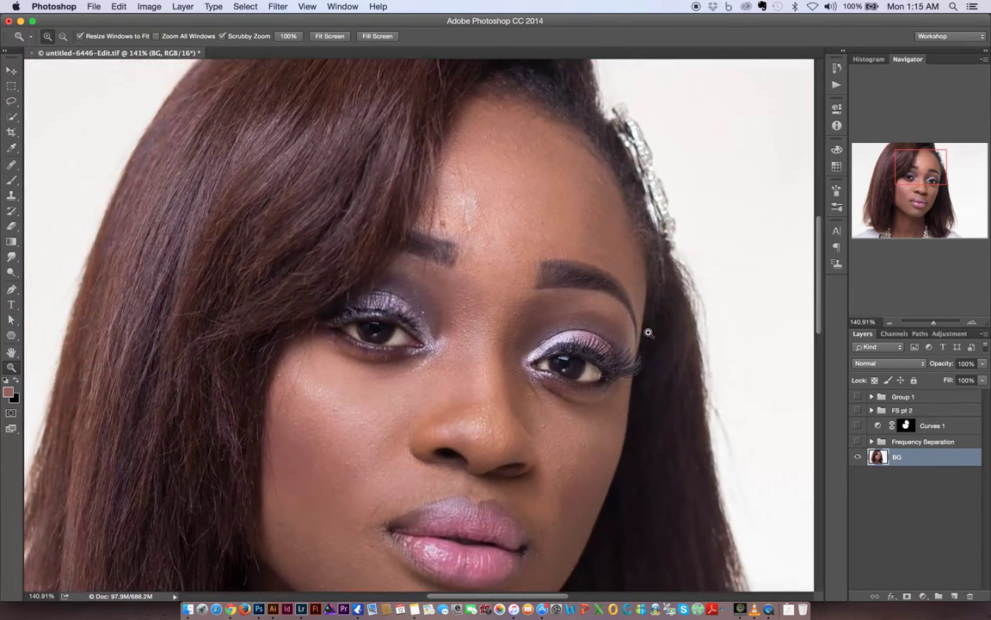
Step: Show the Frequency Separation group over BG and examine the smoothed skin from the forehead down to the chin
click(858, 444)
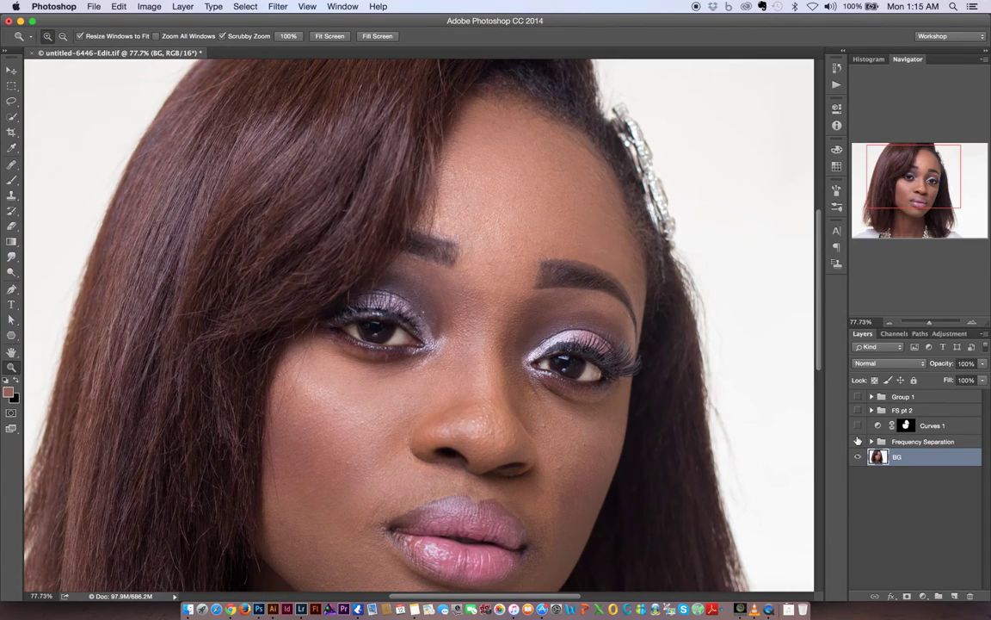
drag(500, 321, 497, 318)
scroll(496, 318, down, 2)
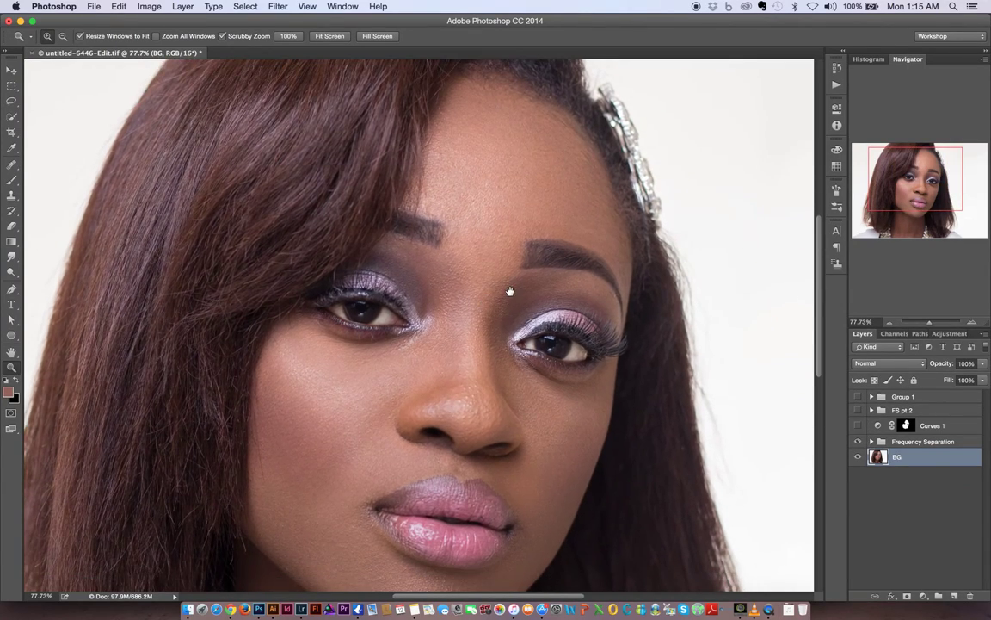
drag(494, 402, 511, 283)
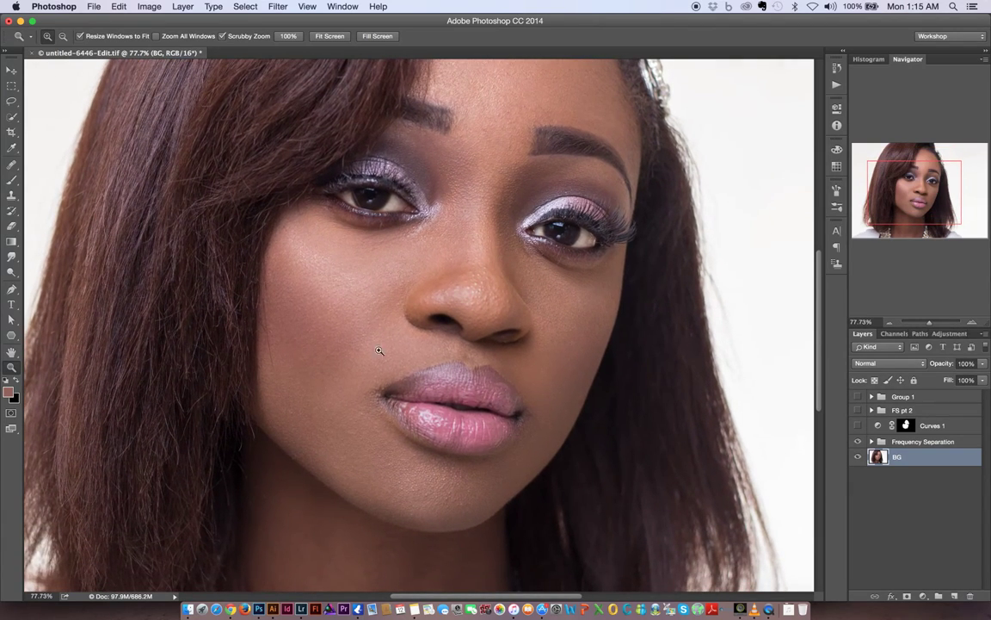
drag(368, 420, 380, 332)
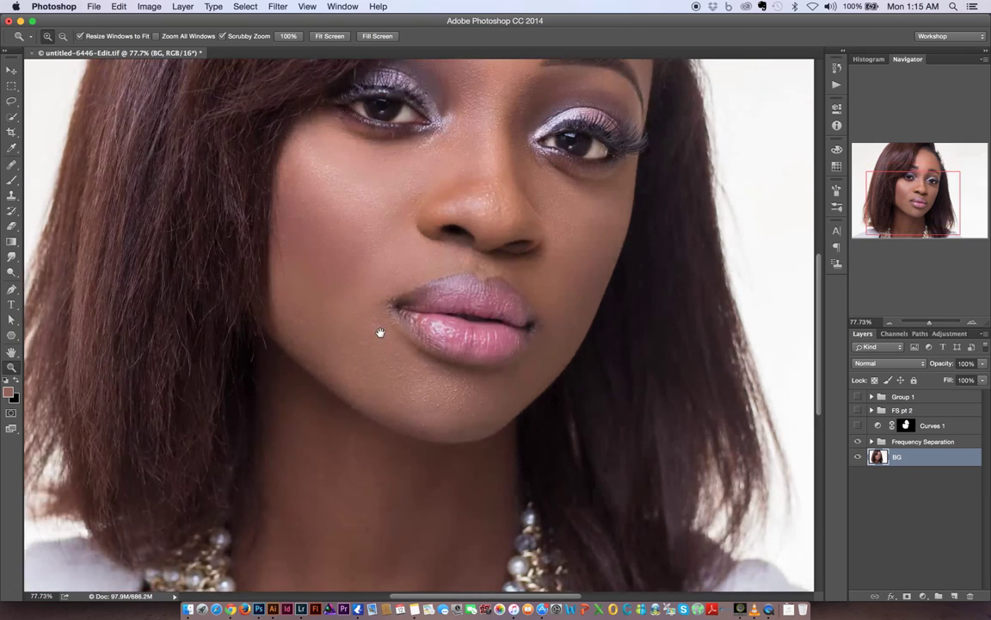
Step: Show the masked Curves 1 layer and compare the whole portrait with it off and on
click(858, 427)
drag(628, 316, 600, 293)
mouse_move(621, 277)
mouse_down()
mouse_move(611, 260)
mouse_move(604, 279)
mouse_up()
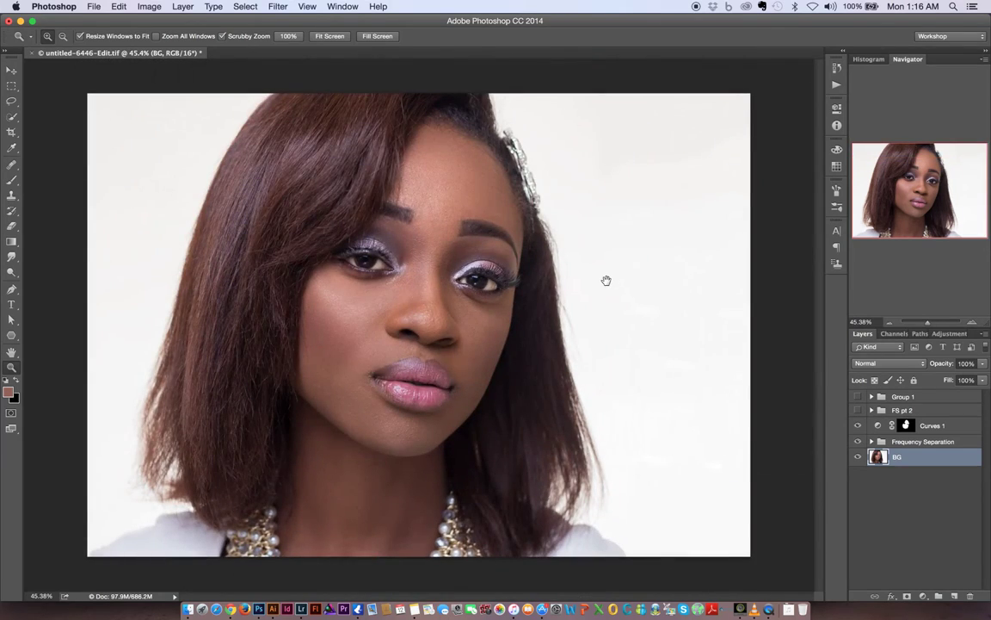
click(858, 426)
click(858, 426)
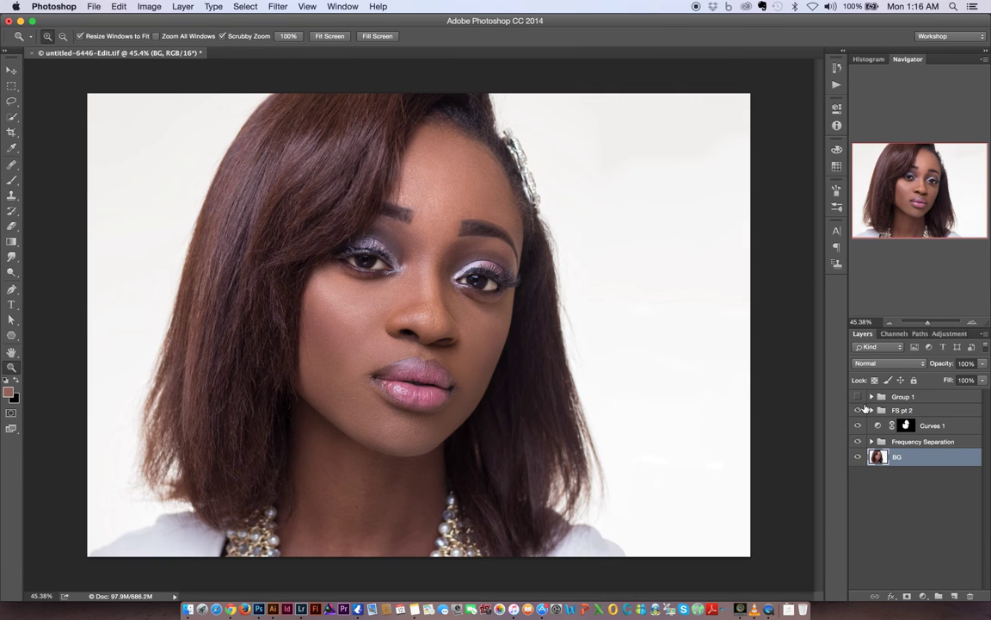
Step: Compare the face with the FS pt 2 group off and on, and view the whole portrait with every group shown
drag(432, 337, 694, 360)
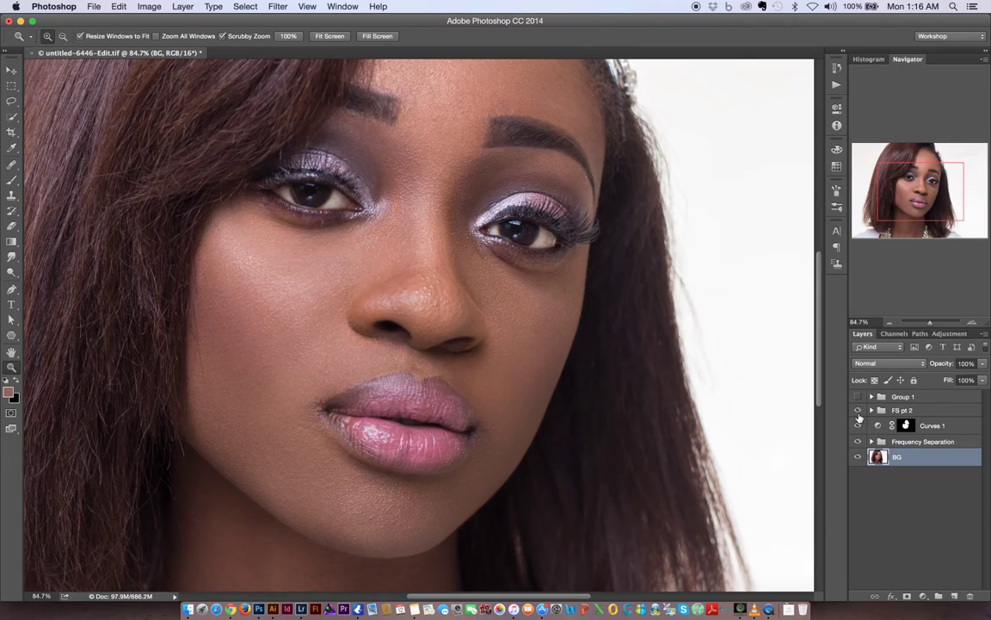
click(858, 413)
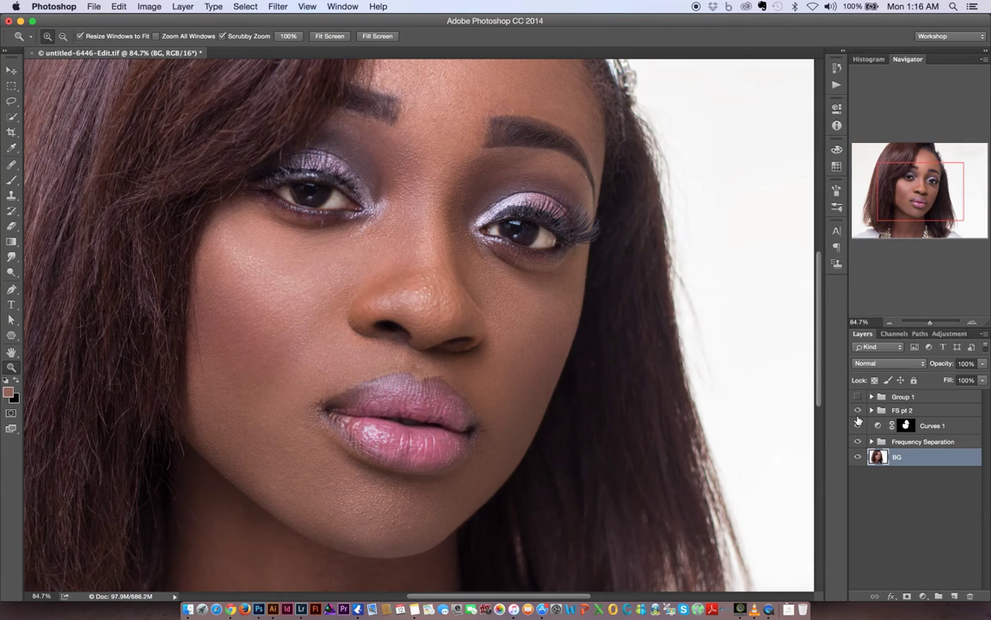
click(857, 417)
click(858, 422)
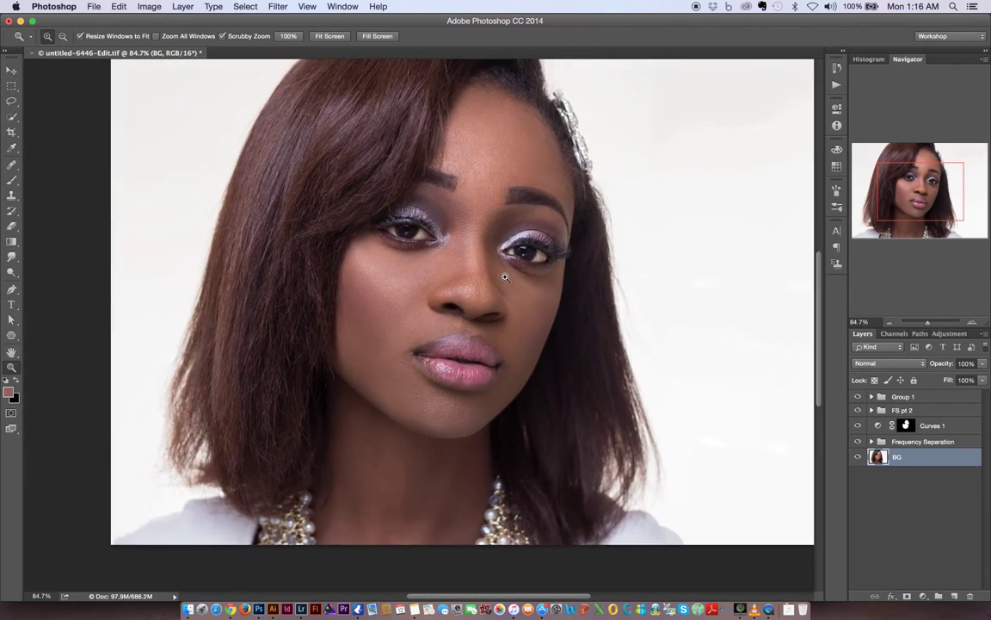
key(super+0)
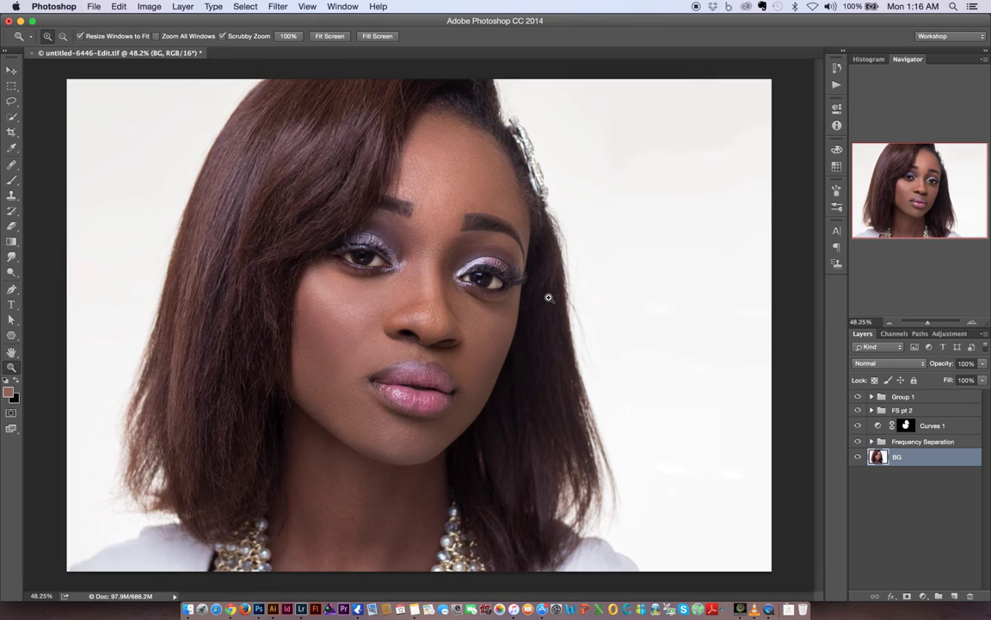